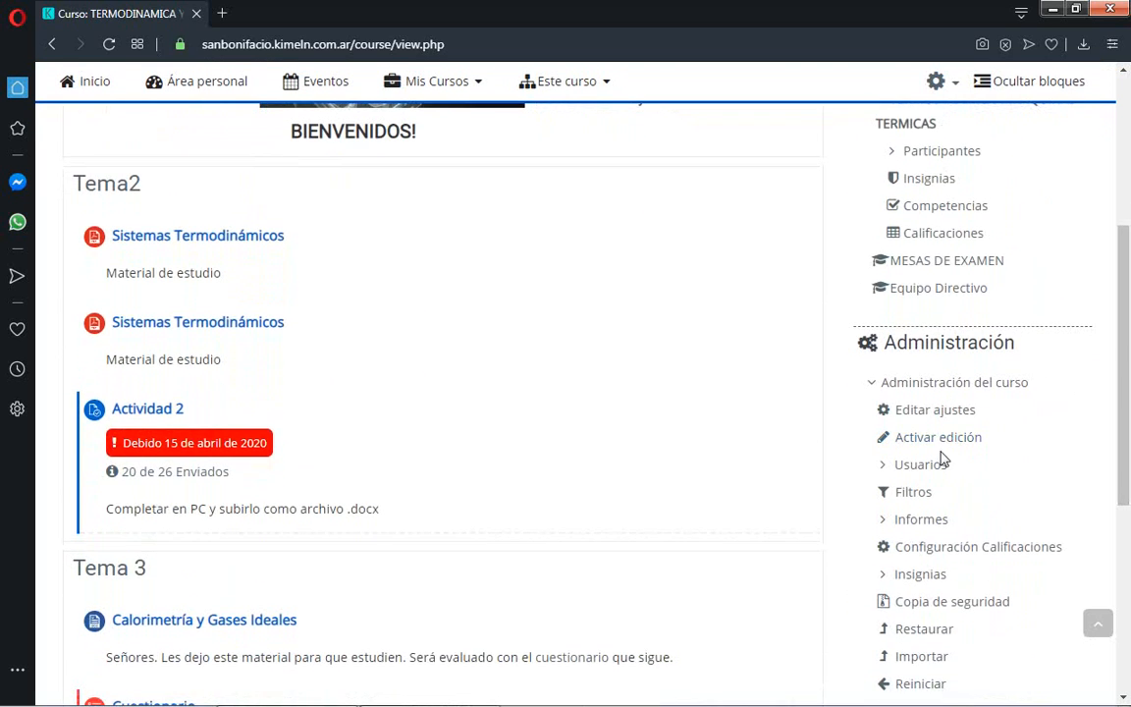
Turn on course editing and add a Cuestionario activity named "cuestionario tema 4" to Tema2.
click(948, 447)
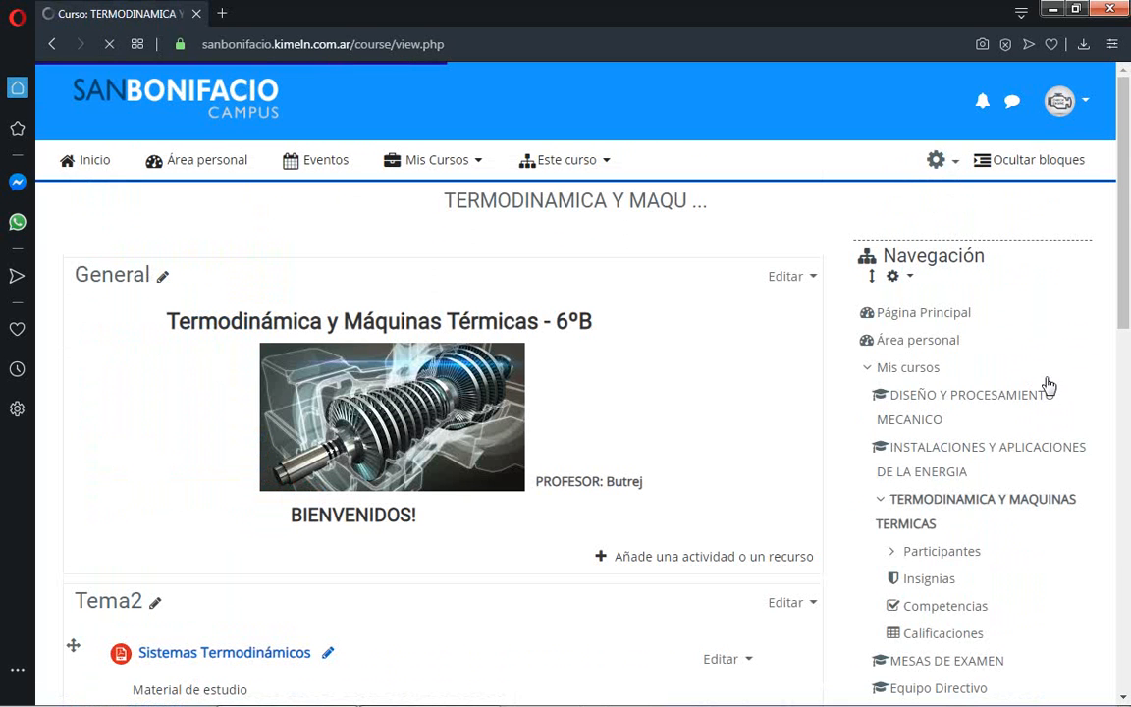
drag(1126, 319, 1129, 515)
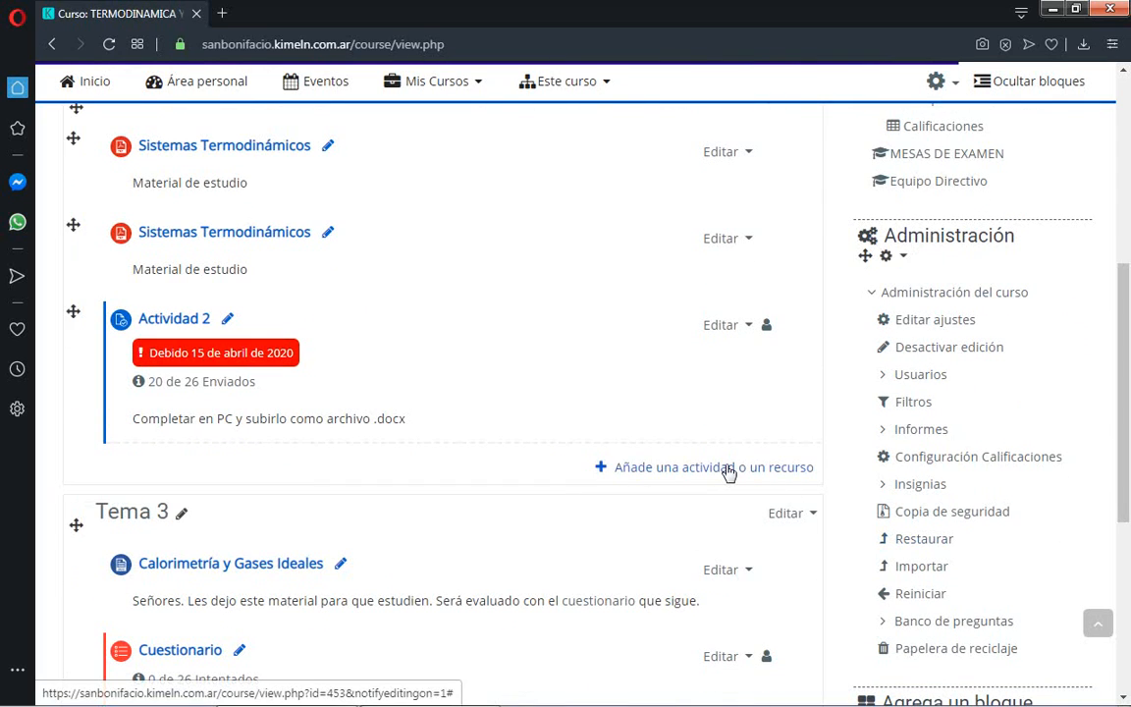
click(728, 468)
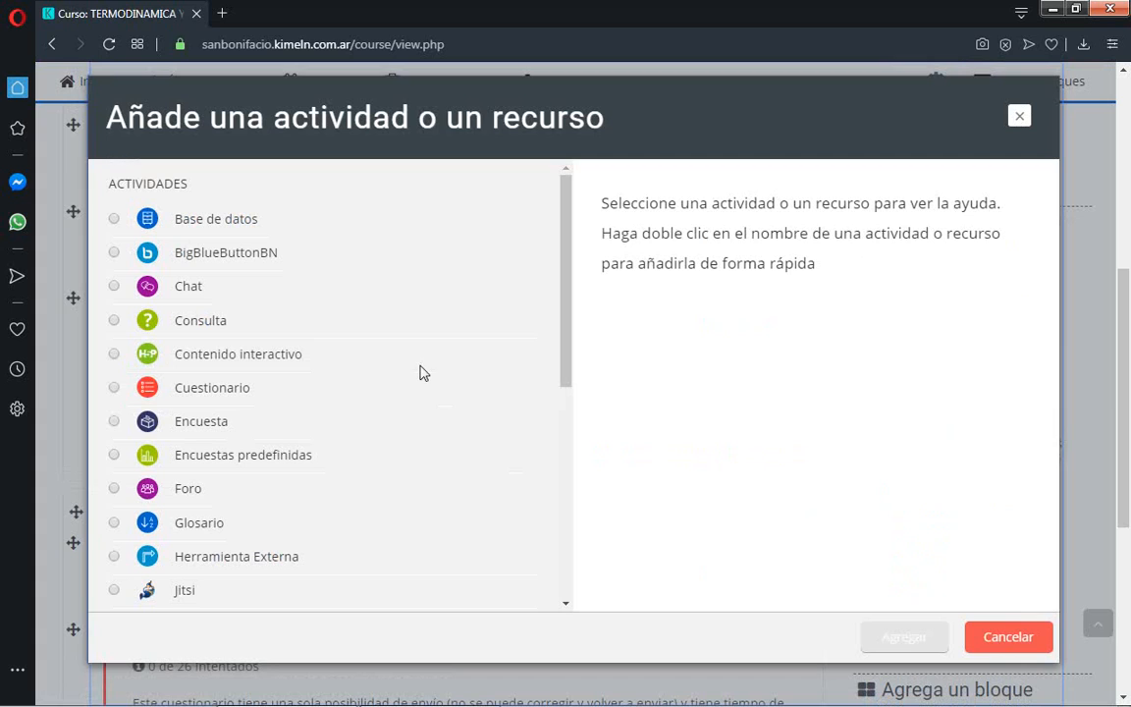
click(194, 395)
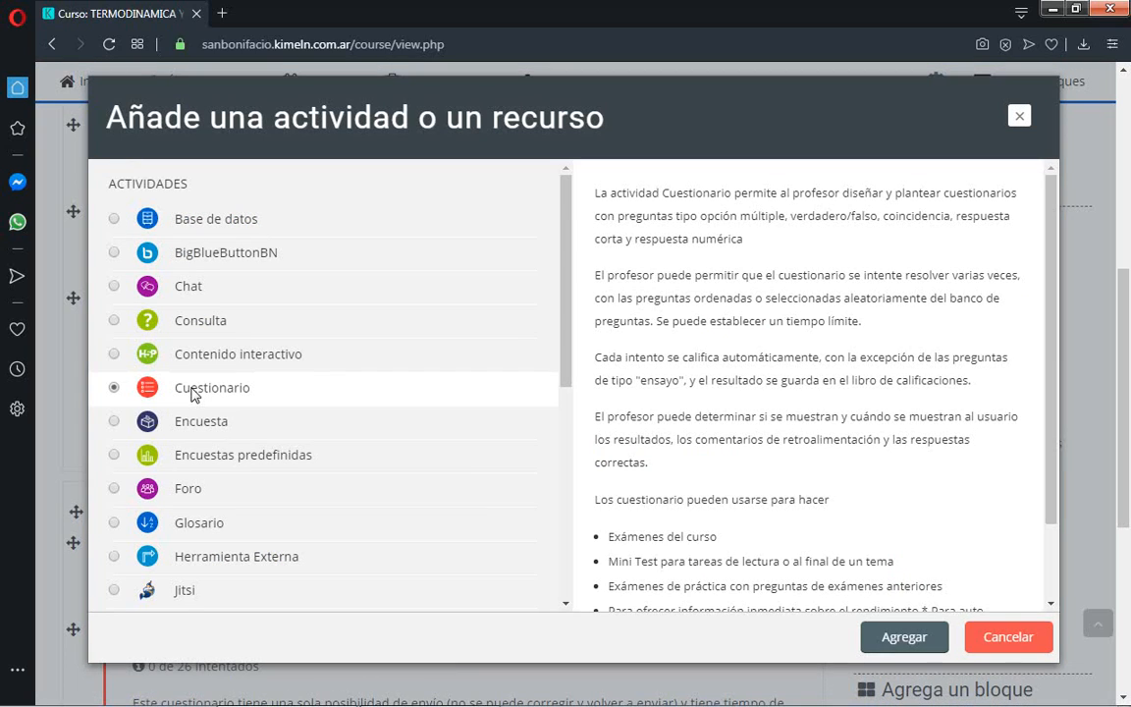
click(890, 644)
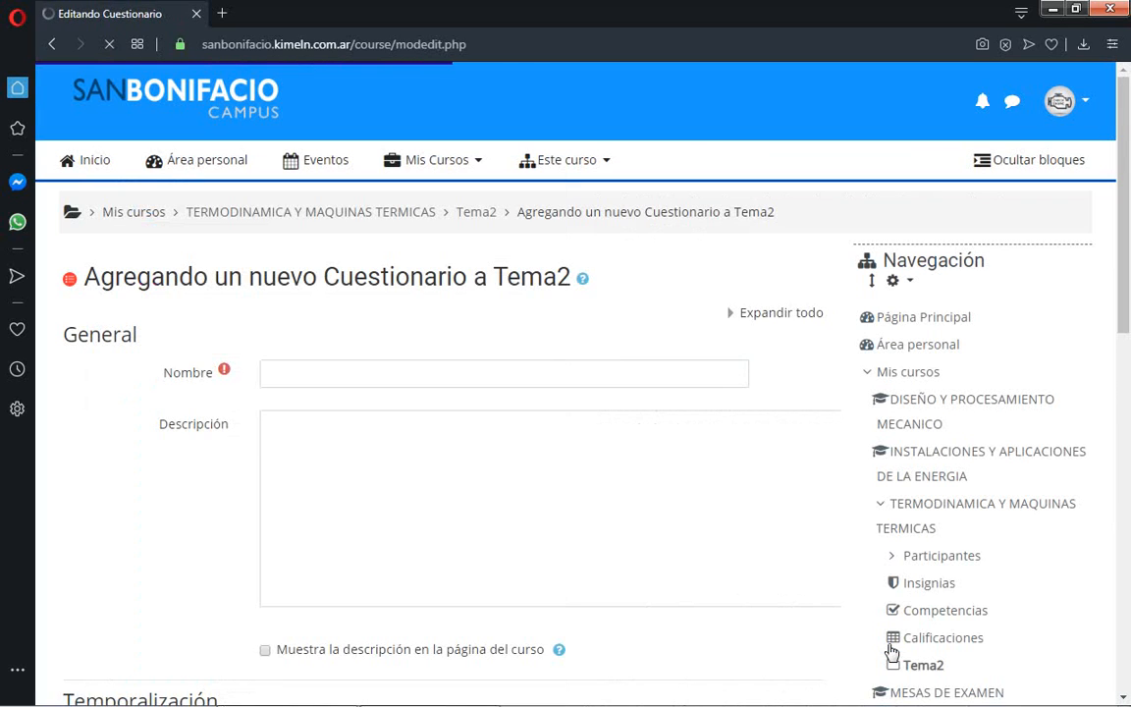
click(304, 373)
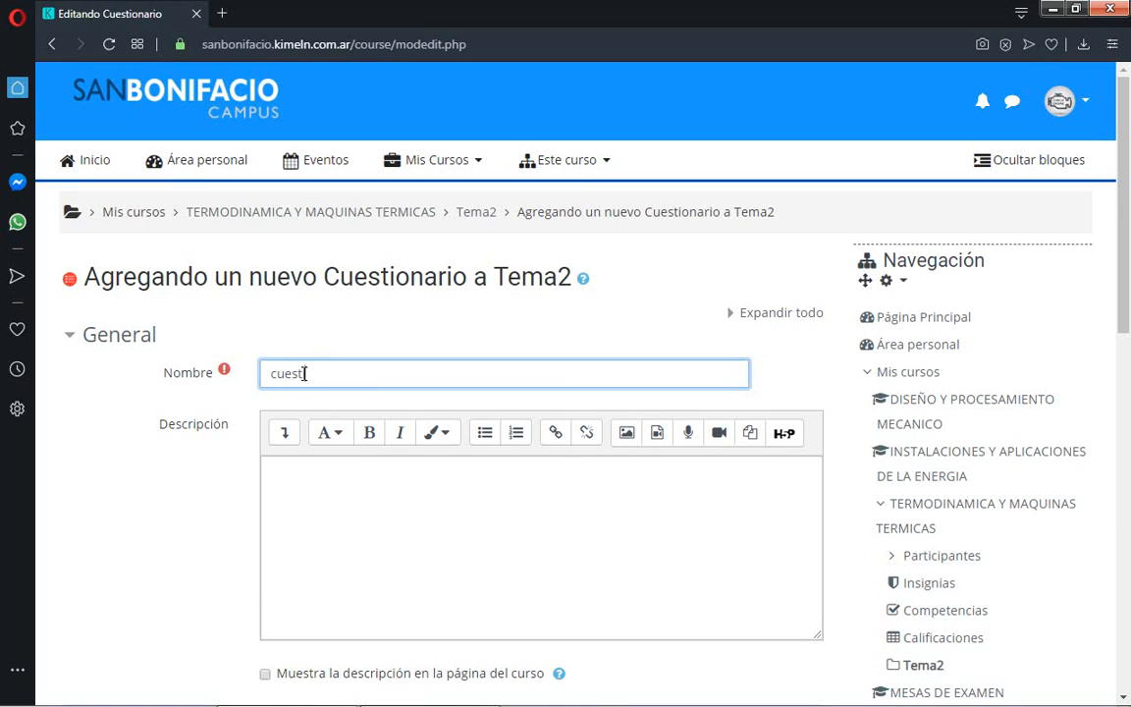
text(cuestionario tema 4)
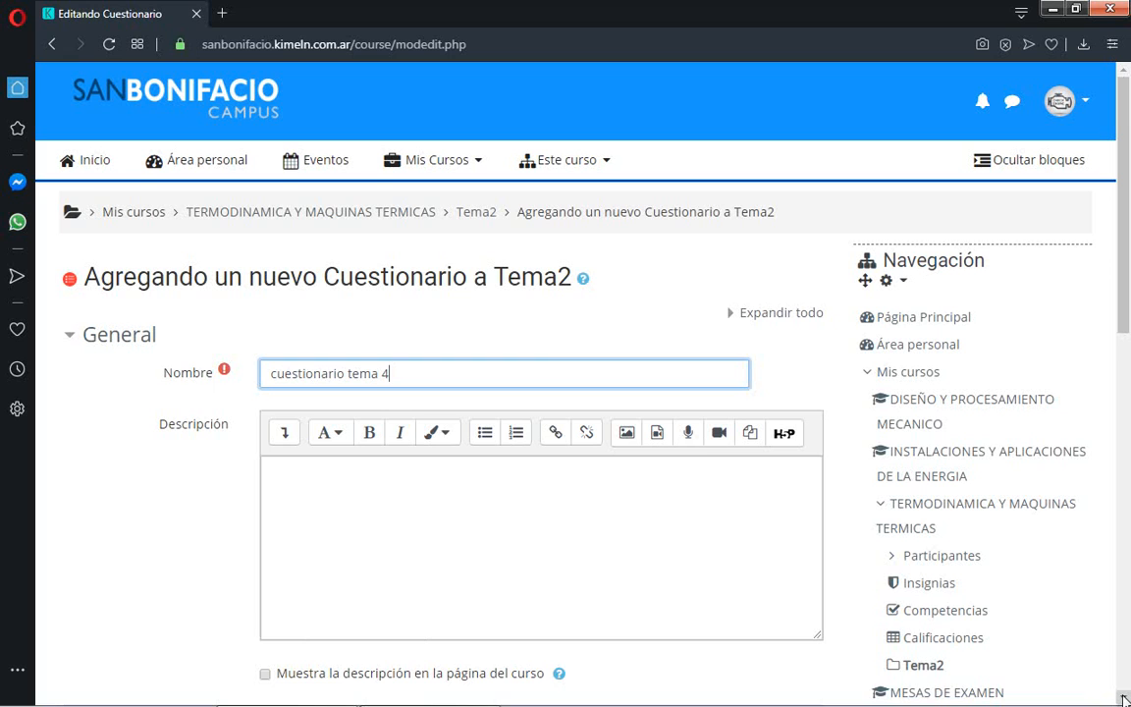
Enable the quiz's opening date in the Temporalización settings and set it to 1 mayo 2020.
scroll(1125, 698, down, 5)
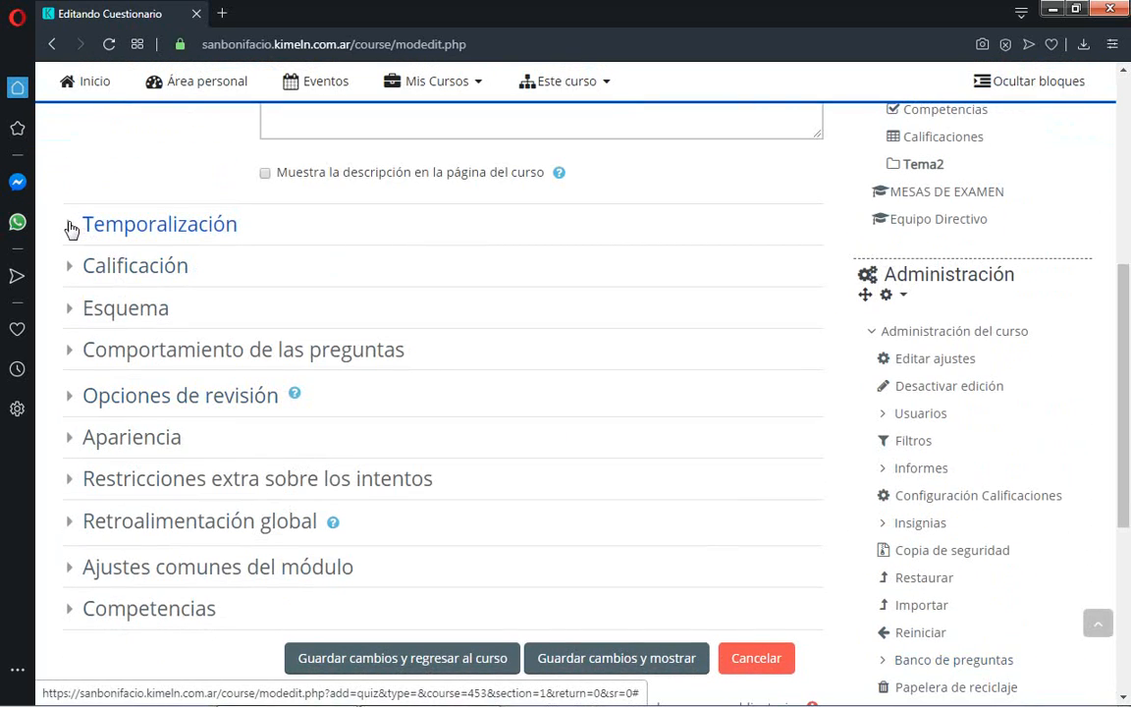
click(71, 230)
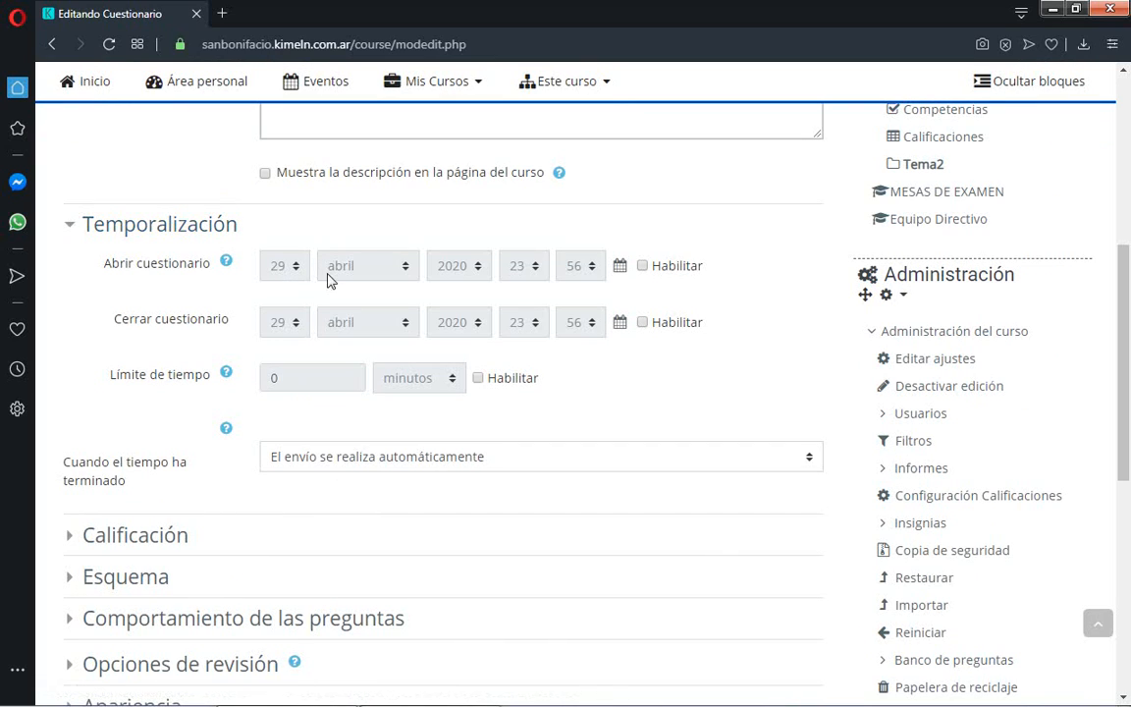
click(643, 266)
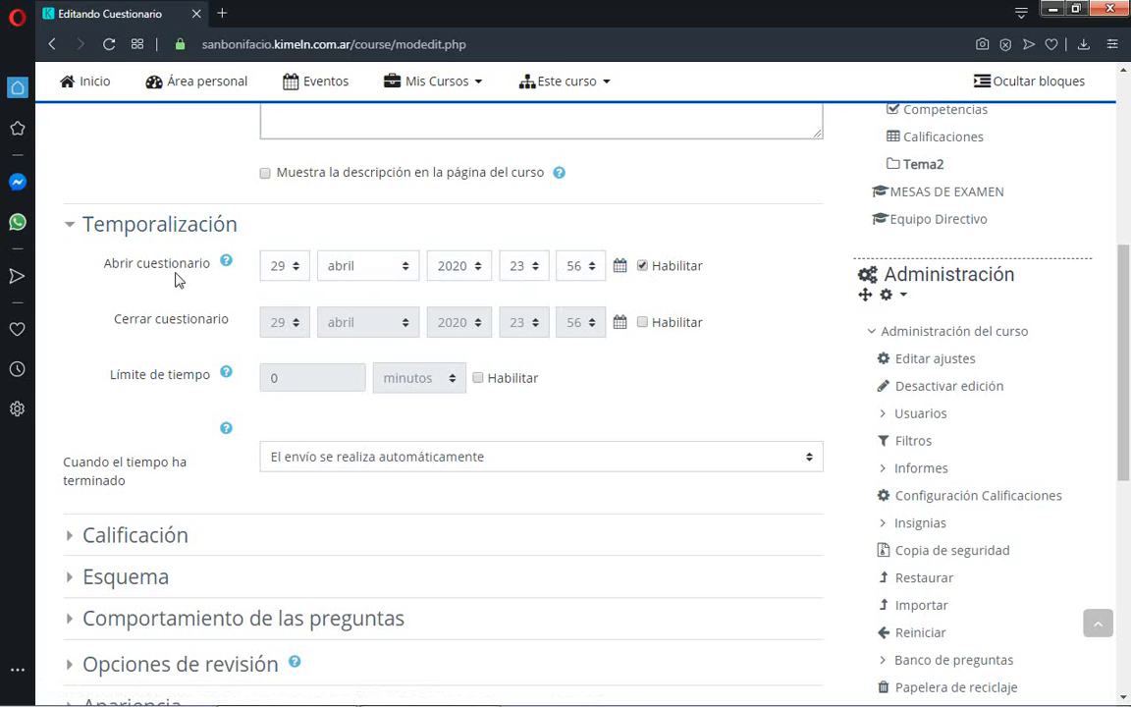
click(297, 267)
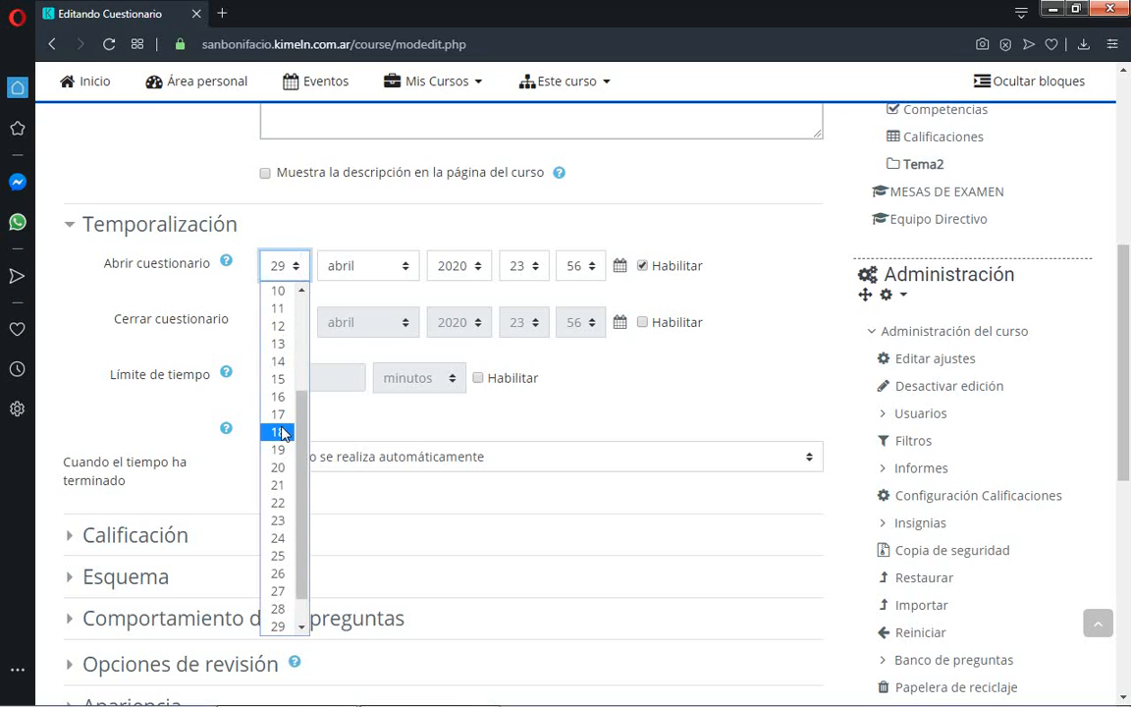
click(303, 628)
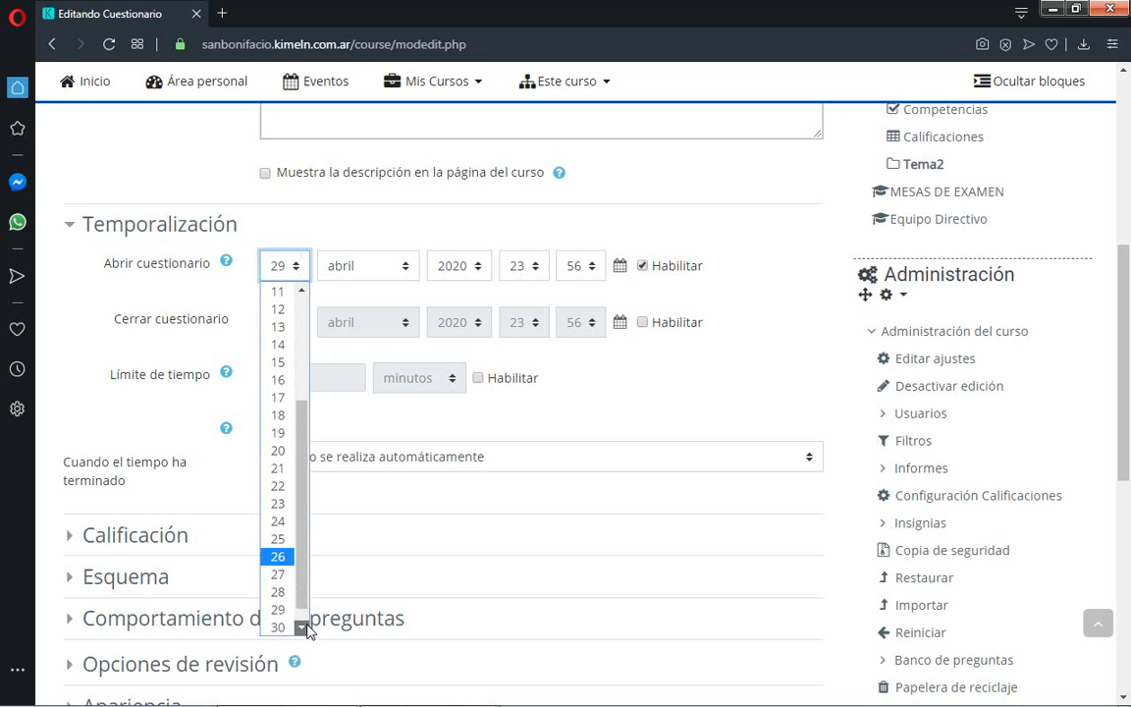
click(304, 628)
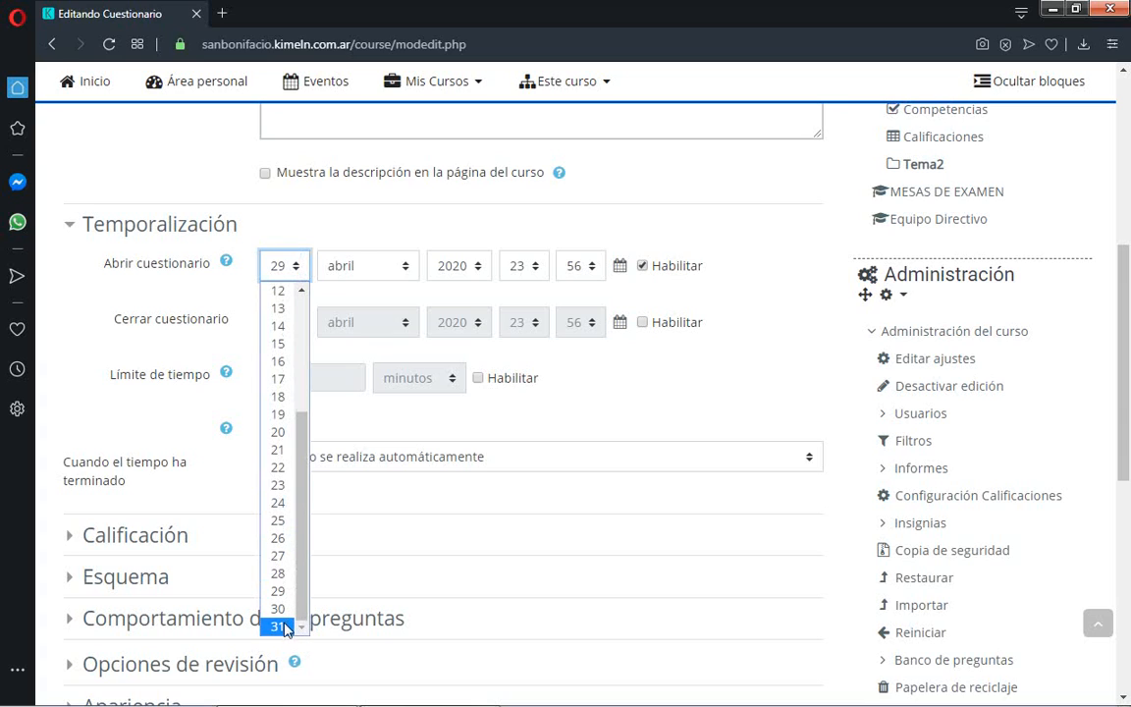
click(282, 627)
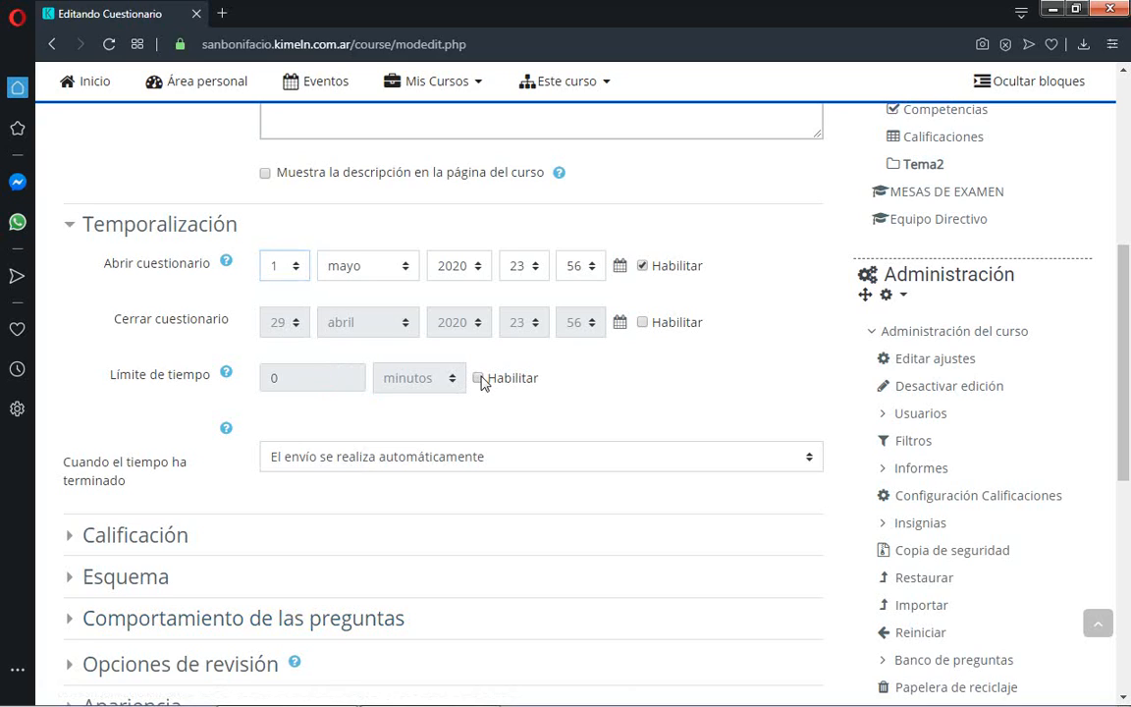
Enable a time limit of 25 minutos for the quiz, and save it, returning to the course.
click(478, 378)
click(307, 376)
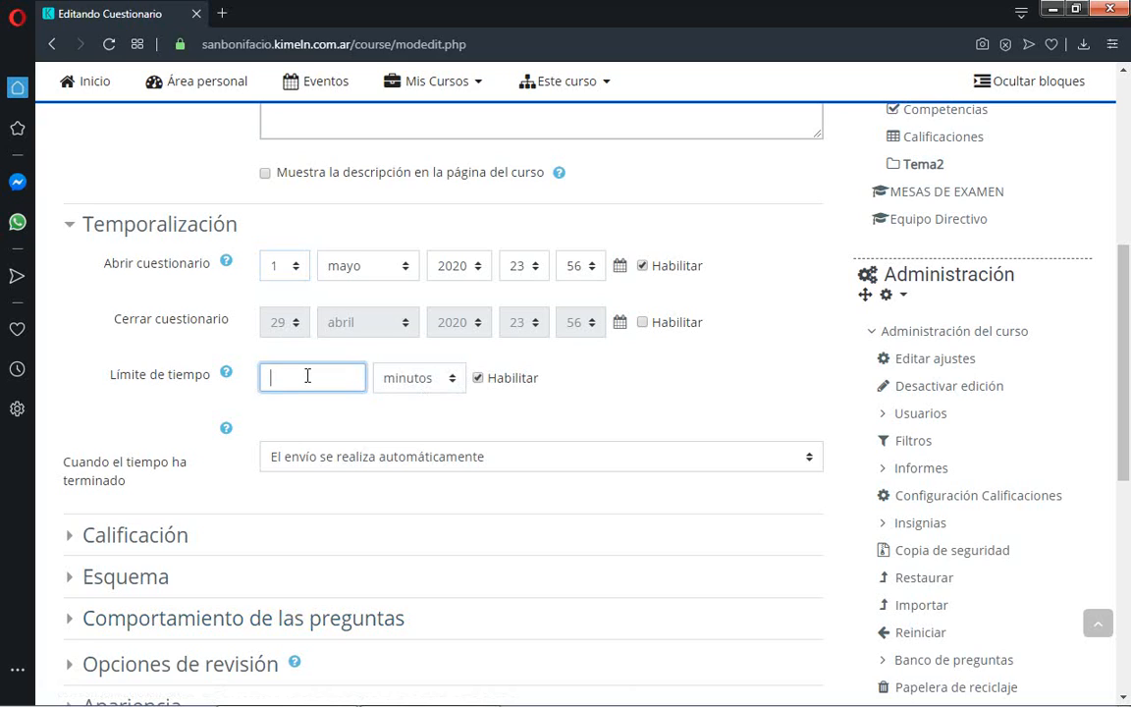
text(25)
click(72, 228)
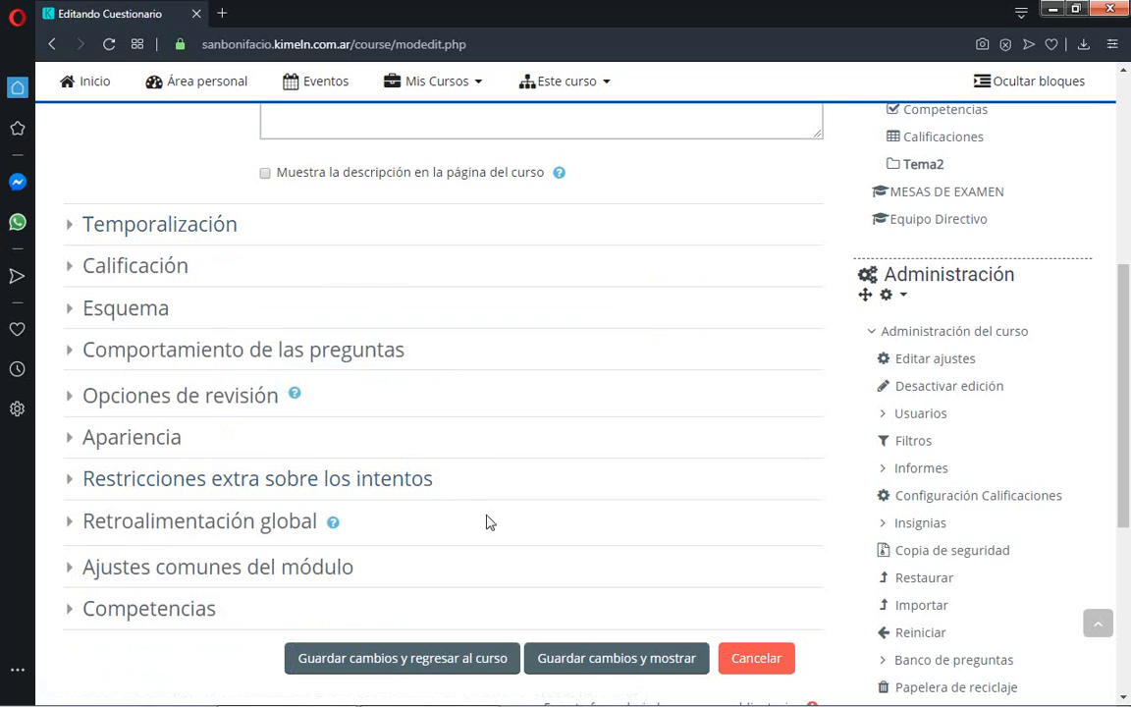
click(411, 660)
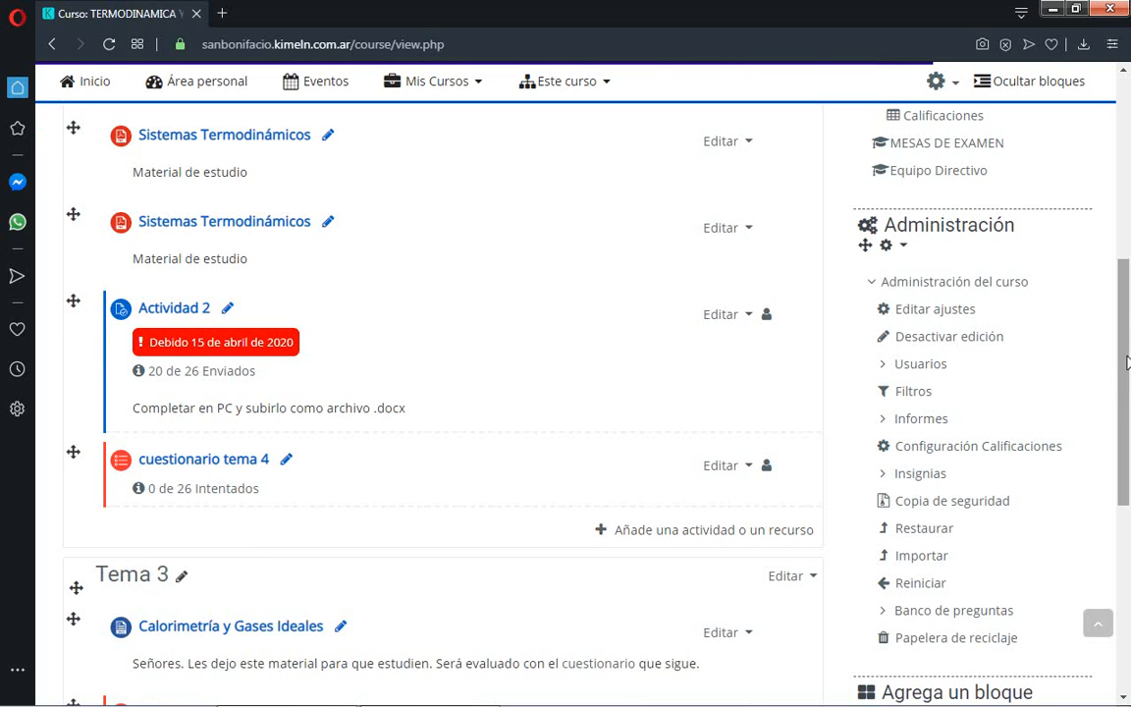
Open cuestionario tema 4 for editing and add a new question of type Opción múltiple.
drag(1126, 363, 1121, 437)
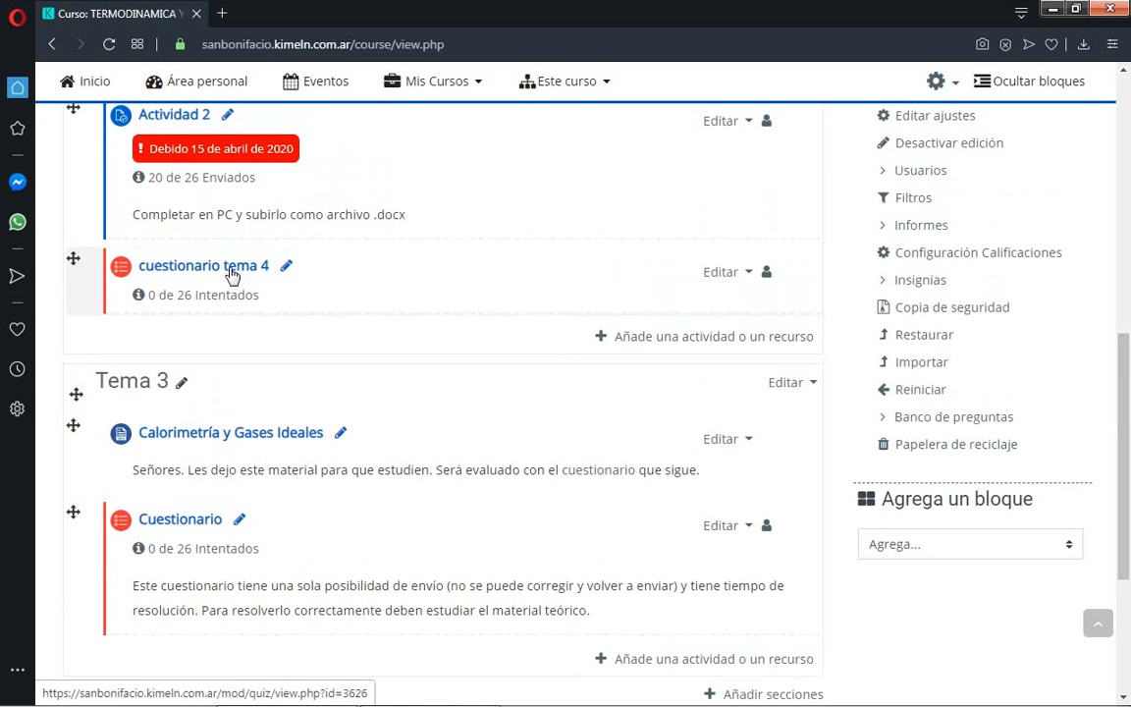
click(125, 274)
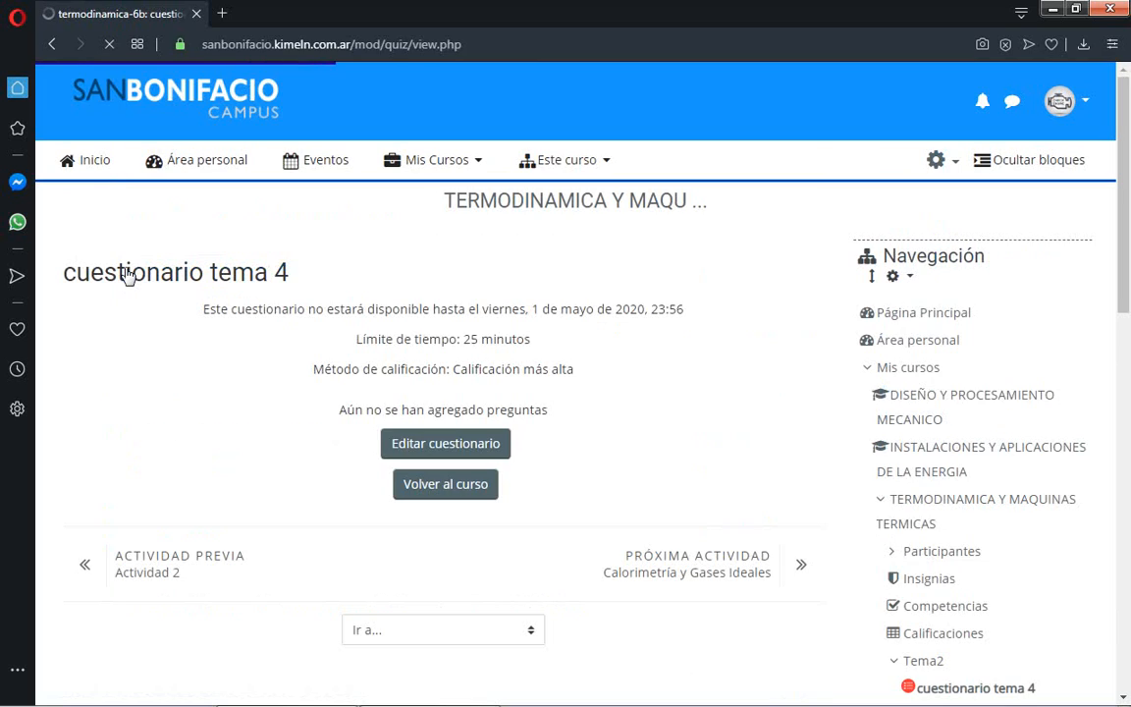
click(445, 447)
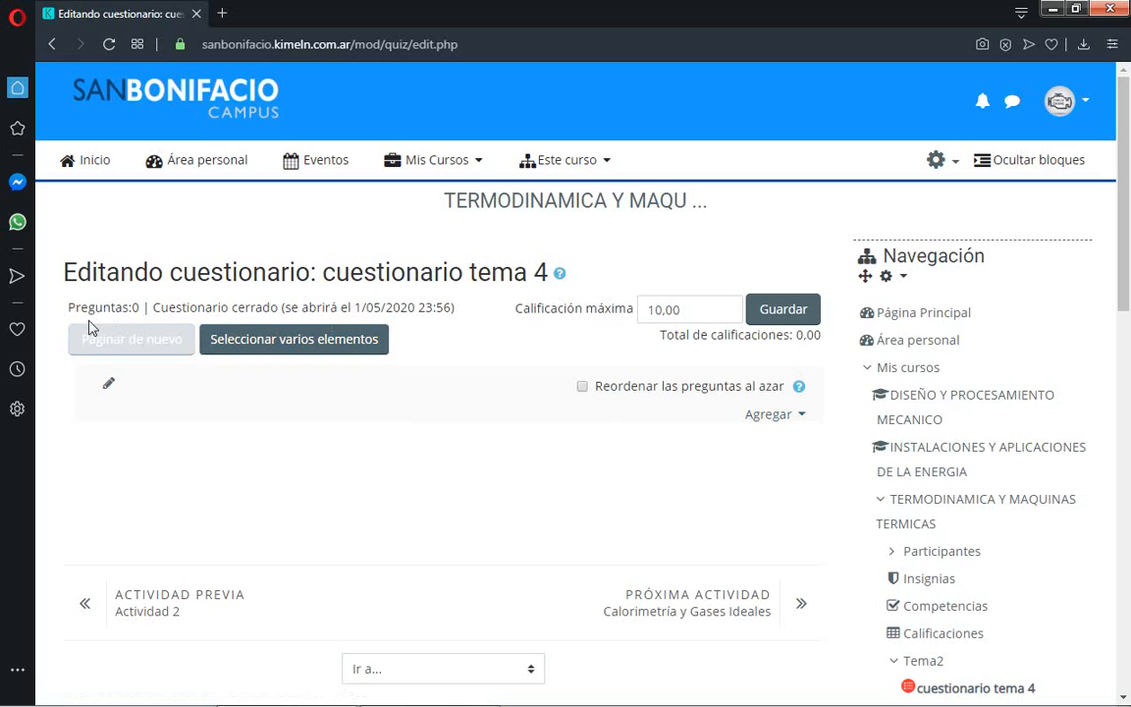
click(782, 423)
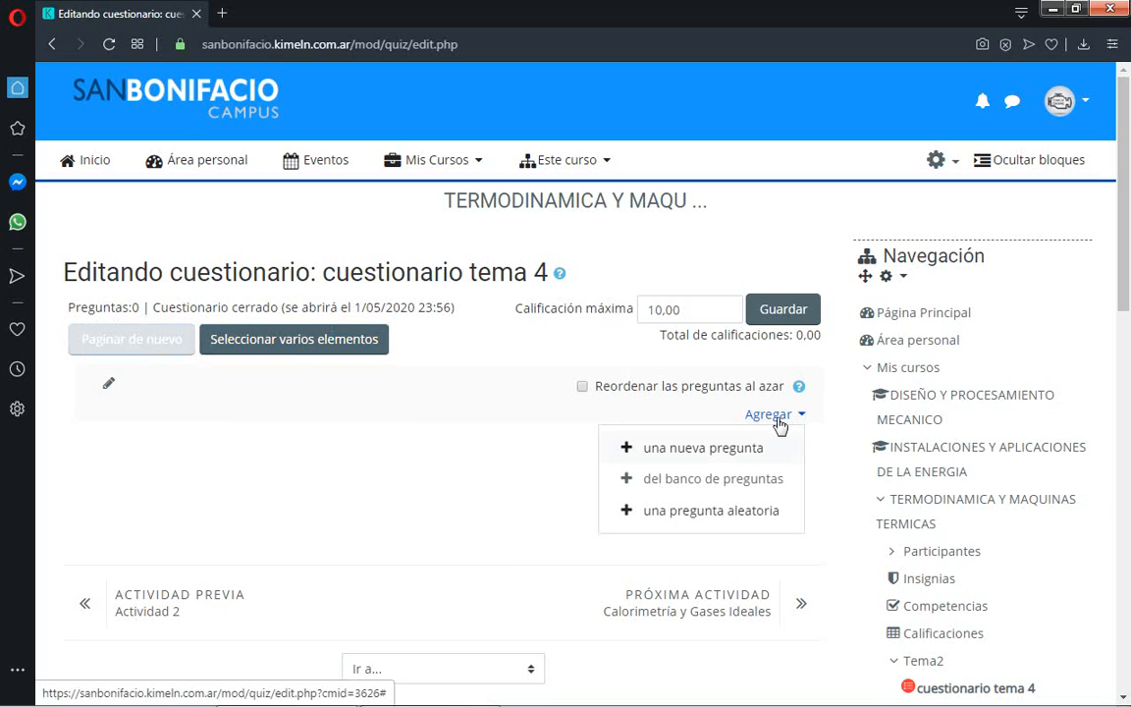
click(713, 460)
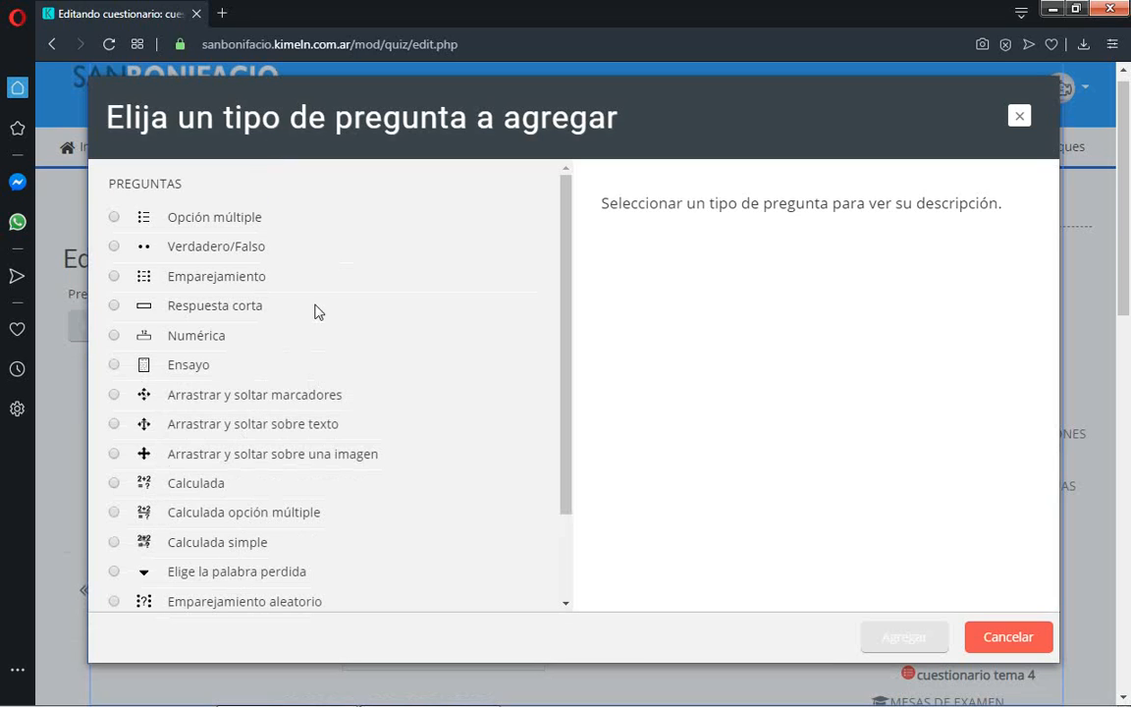
click(218, 226)
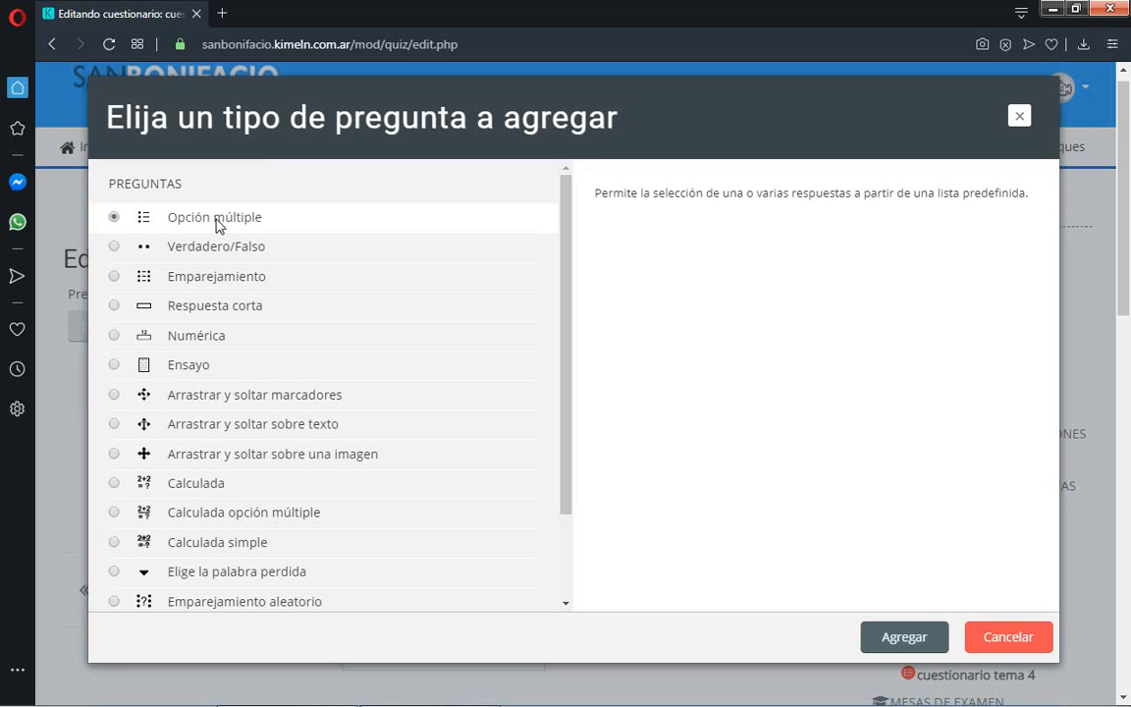
click(902, 638)
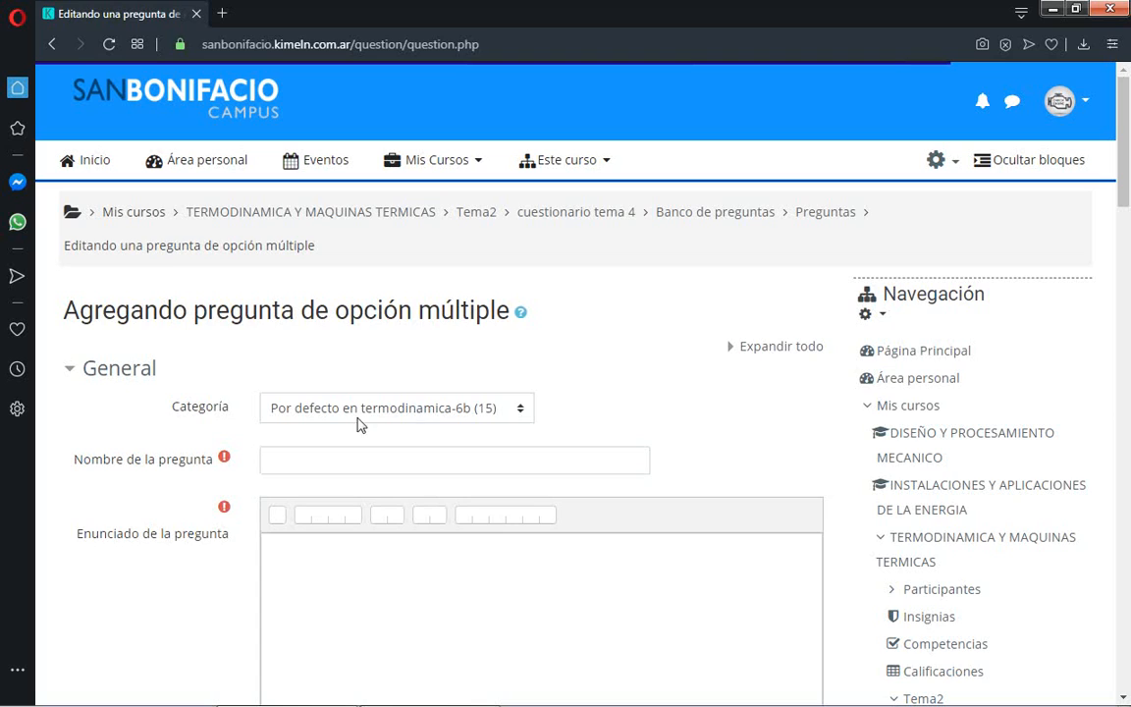
Name the question "pregunta 1" and enter "¿Que estudia la termodinamica?" as its statement.
click(281, 461)
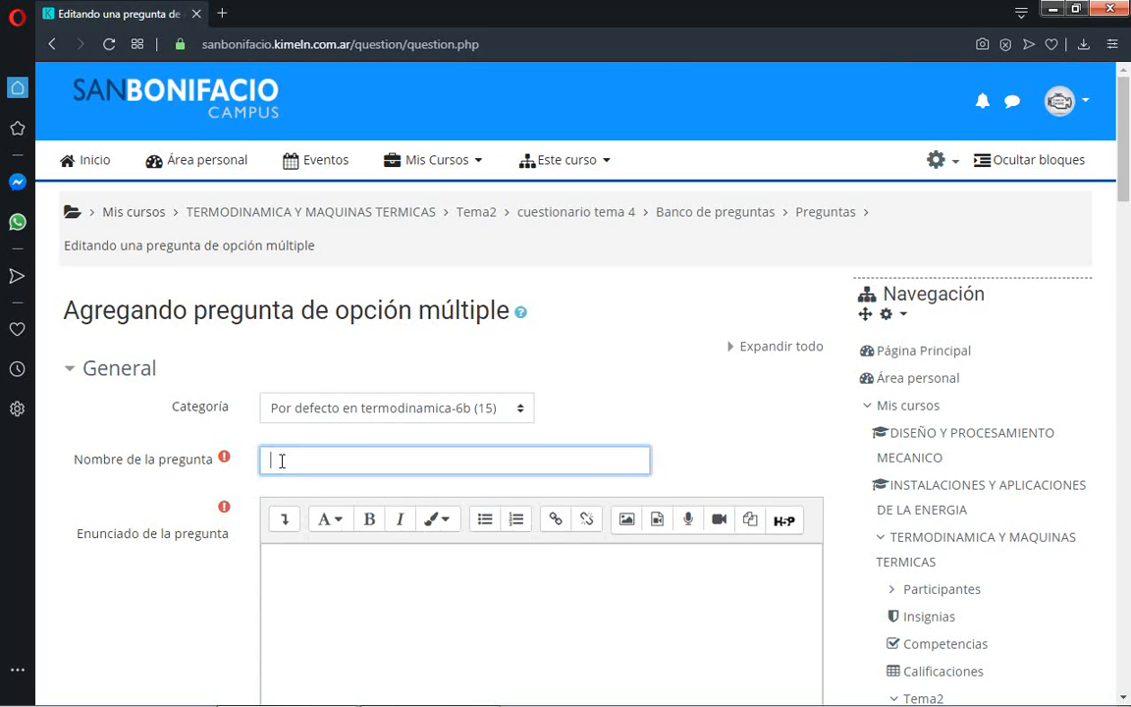
text(pregunta 1)
click(301, 567)
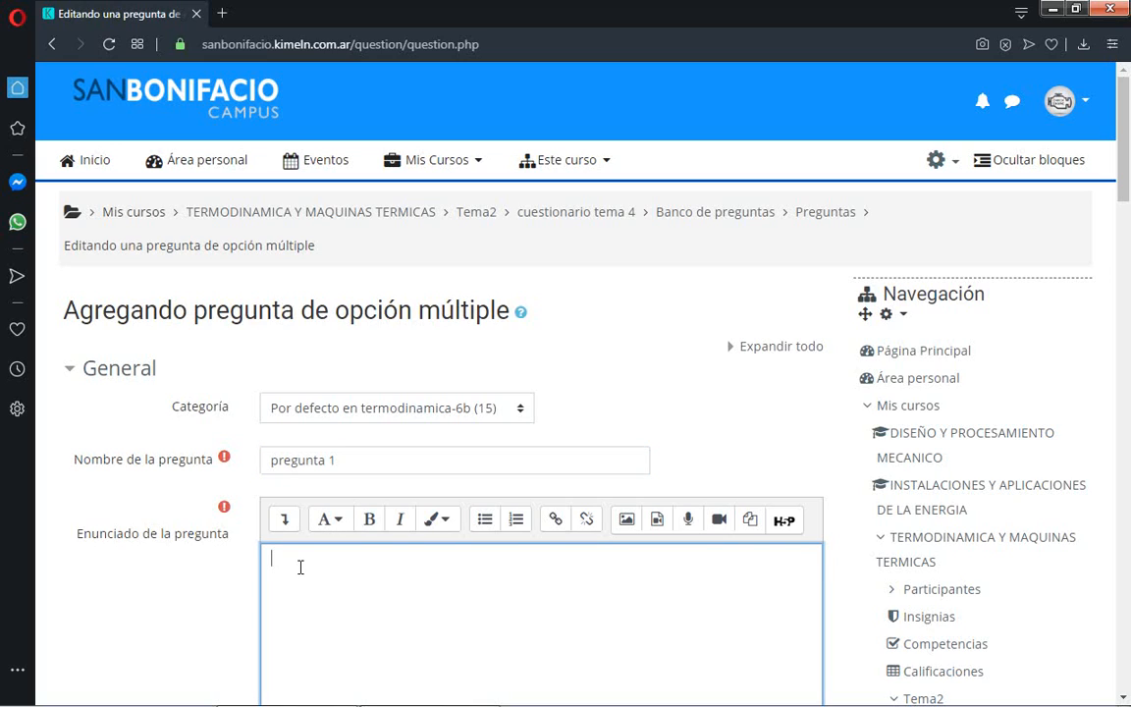
text(¿Que estudia la termodinami)
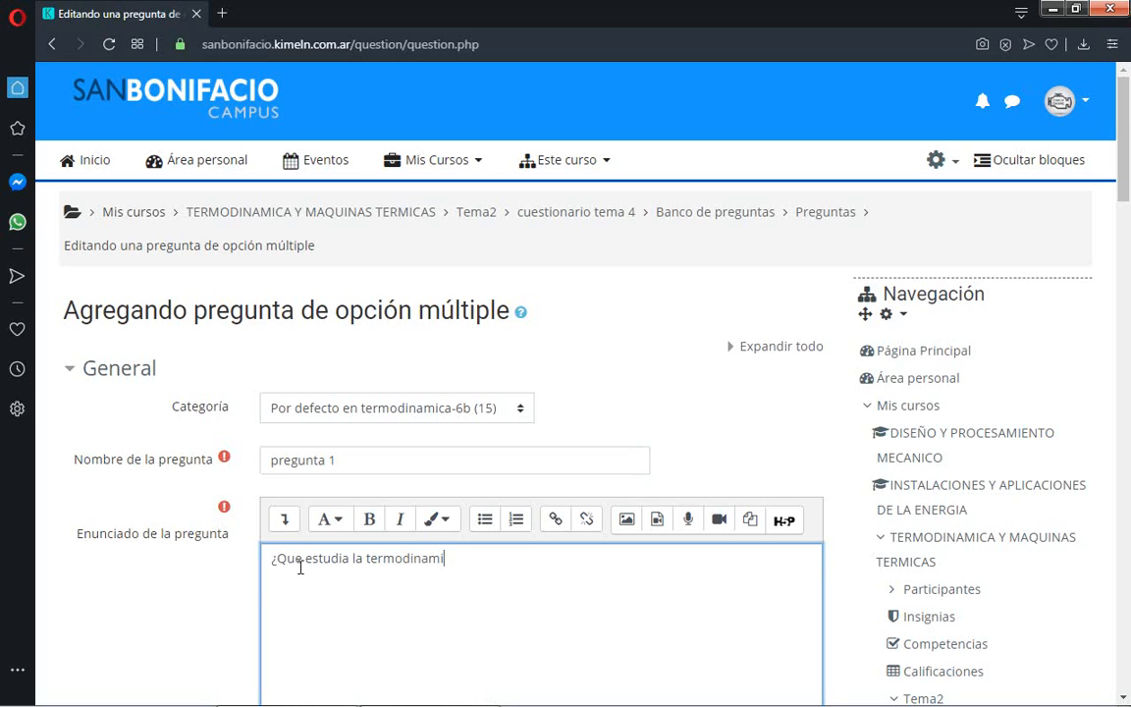
text(ca?)
Set the question's default score (Puntuación por defecto) to 2.
scroll(1126, 695, down, 5)
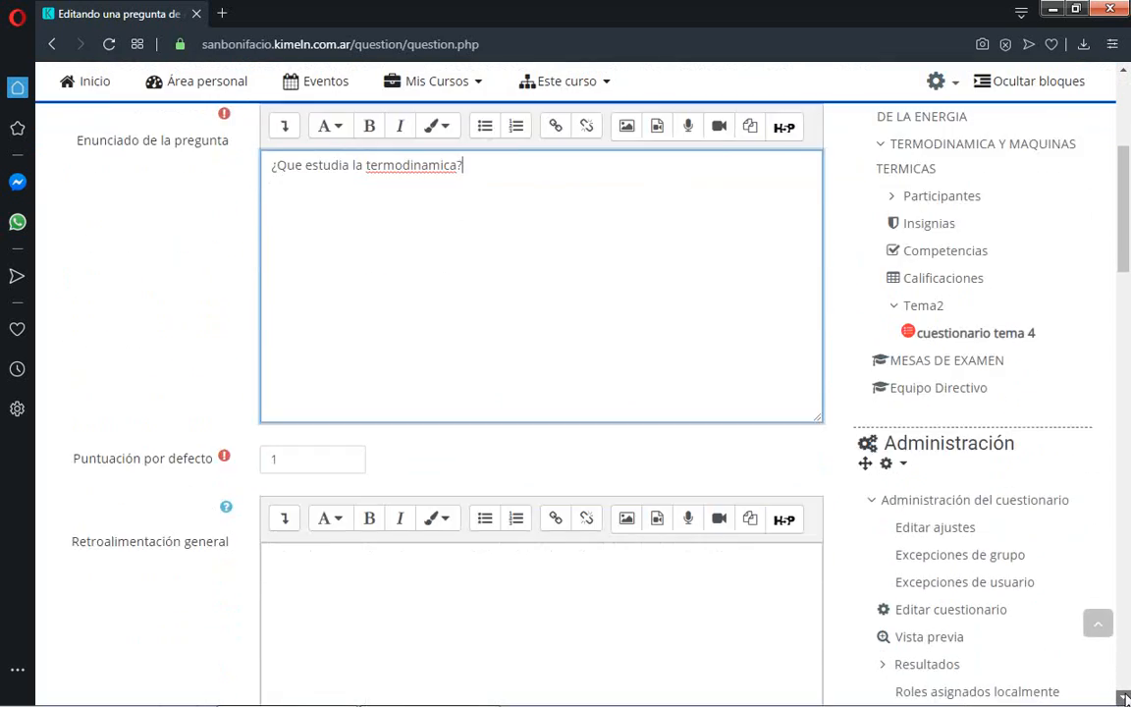
scroll(1126, 695, down, 1)
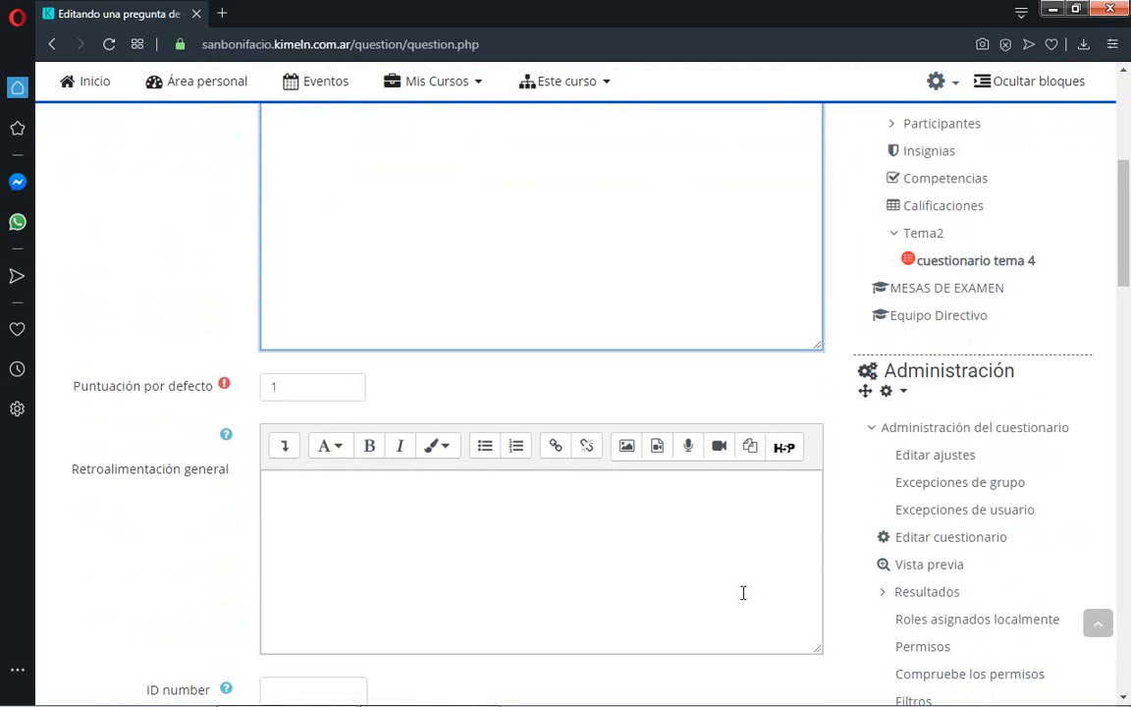
click(289, 387)
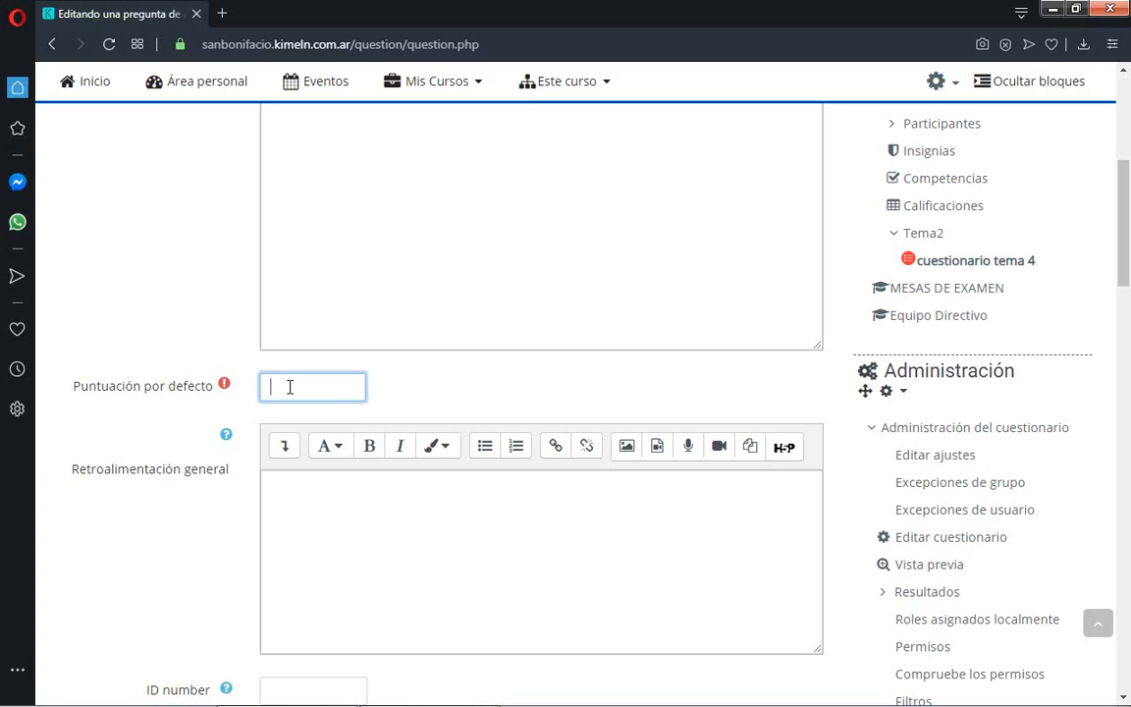
text(2)
Set the question to "Se permiten varias respuestas" and turn off answer shuffling (¿Barajar respuestas?).
scroll(1124, 696, down, 4)
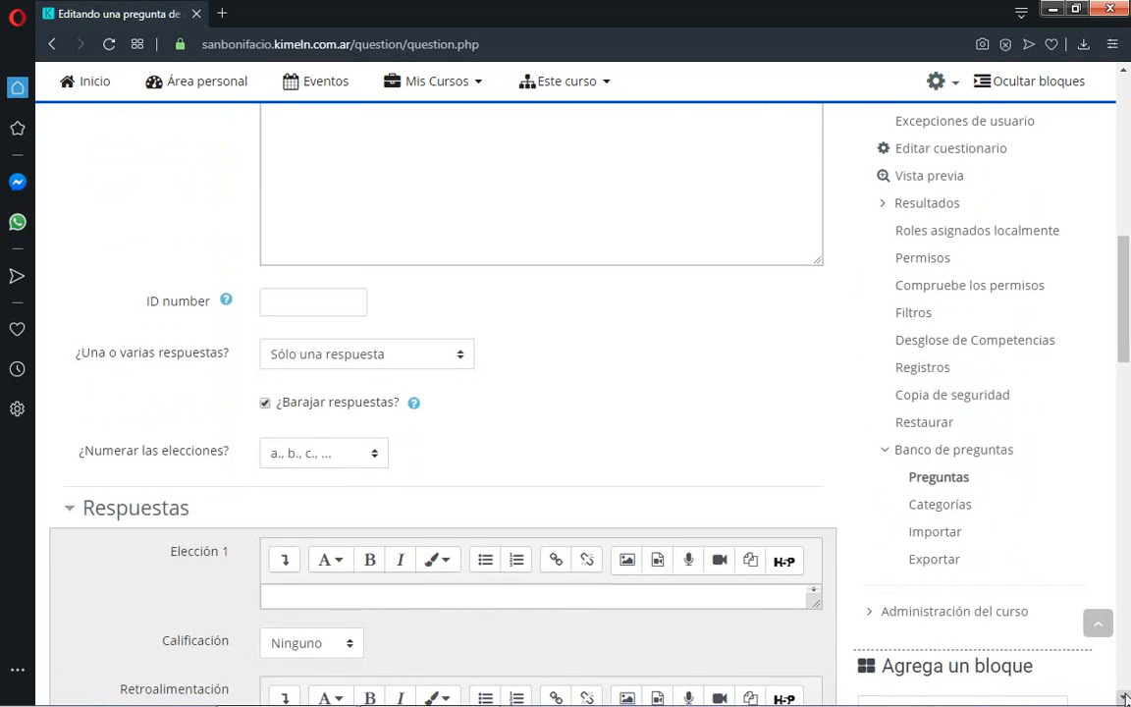
scroll(1124, 696, down, 1)
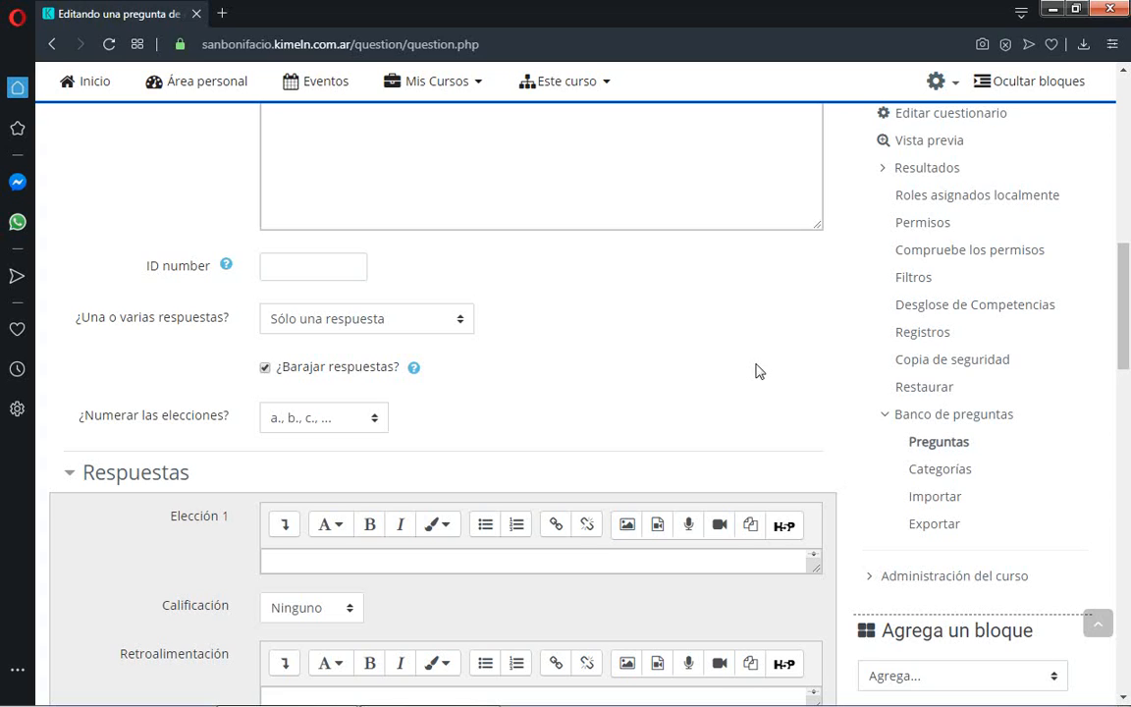
click(462, 326)
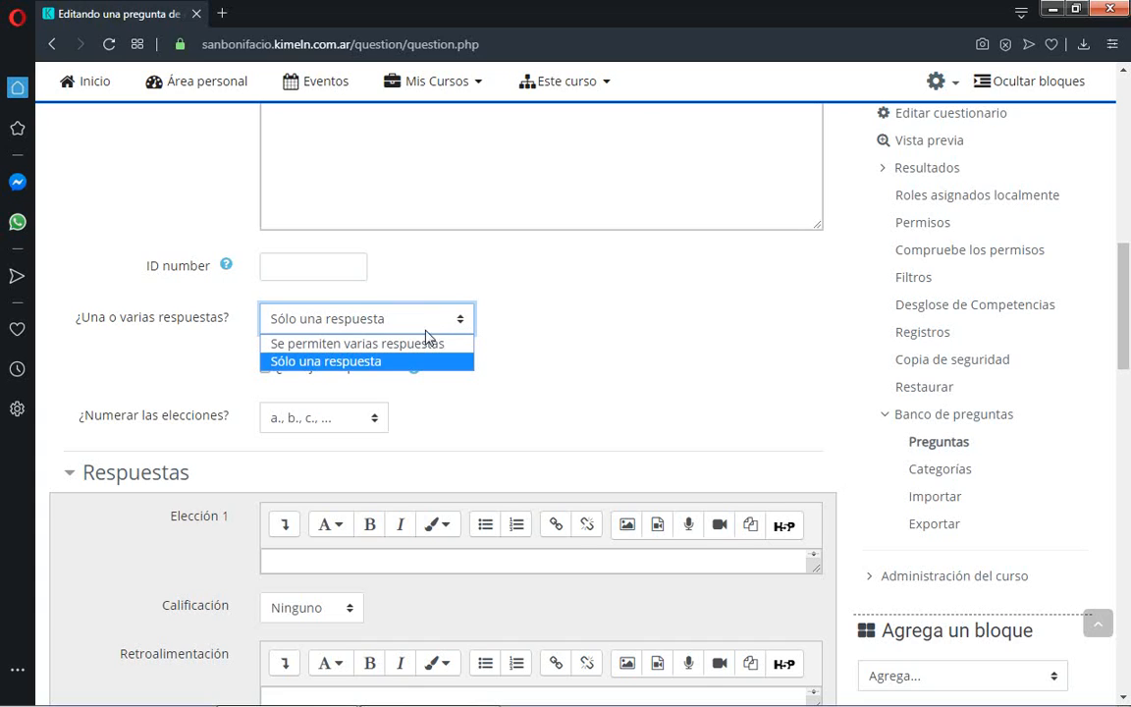
click(422, 345)
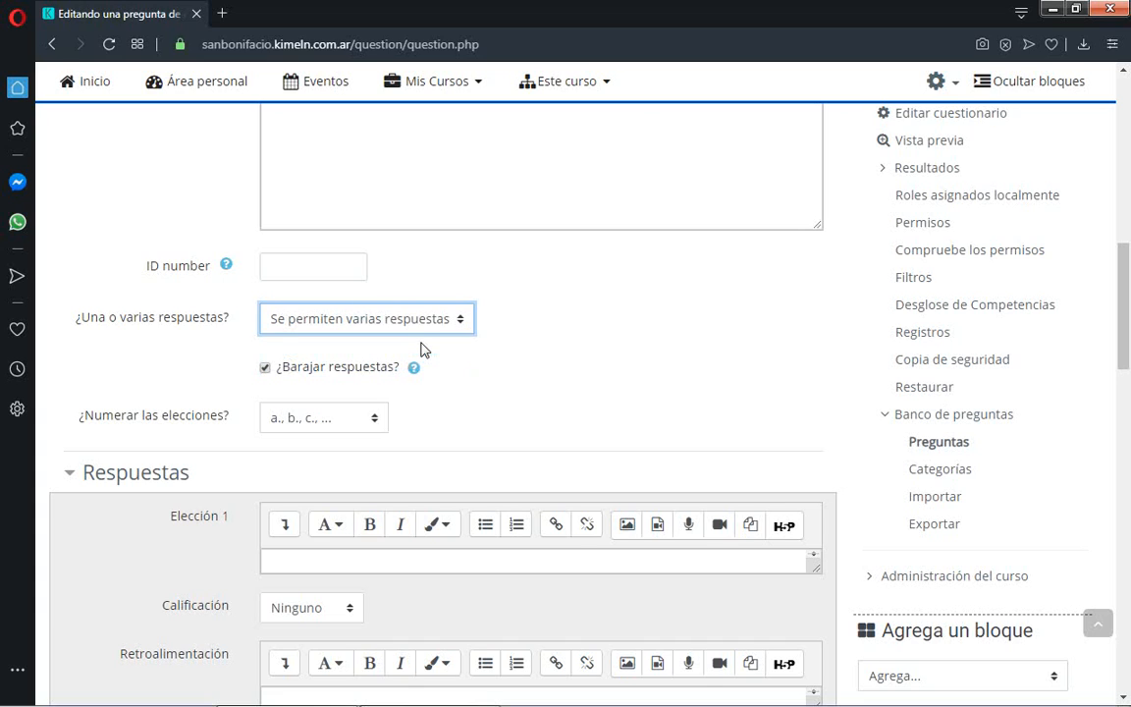
click(265, 370)
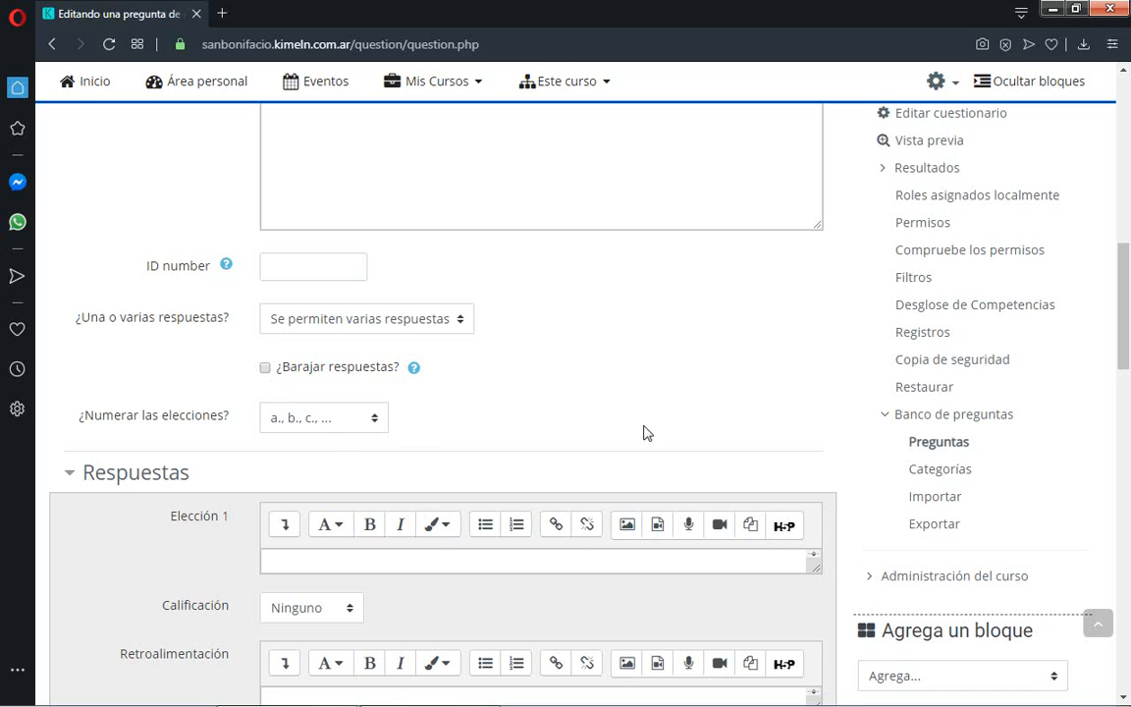
Enter "estudia los fluidos" as the answer text of Elección 1.
click(1125, 697)
scroll(1125, 697, down, 3)
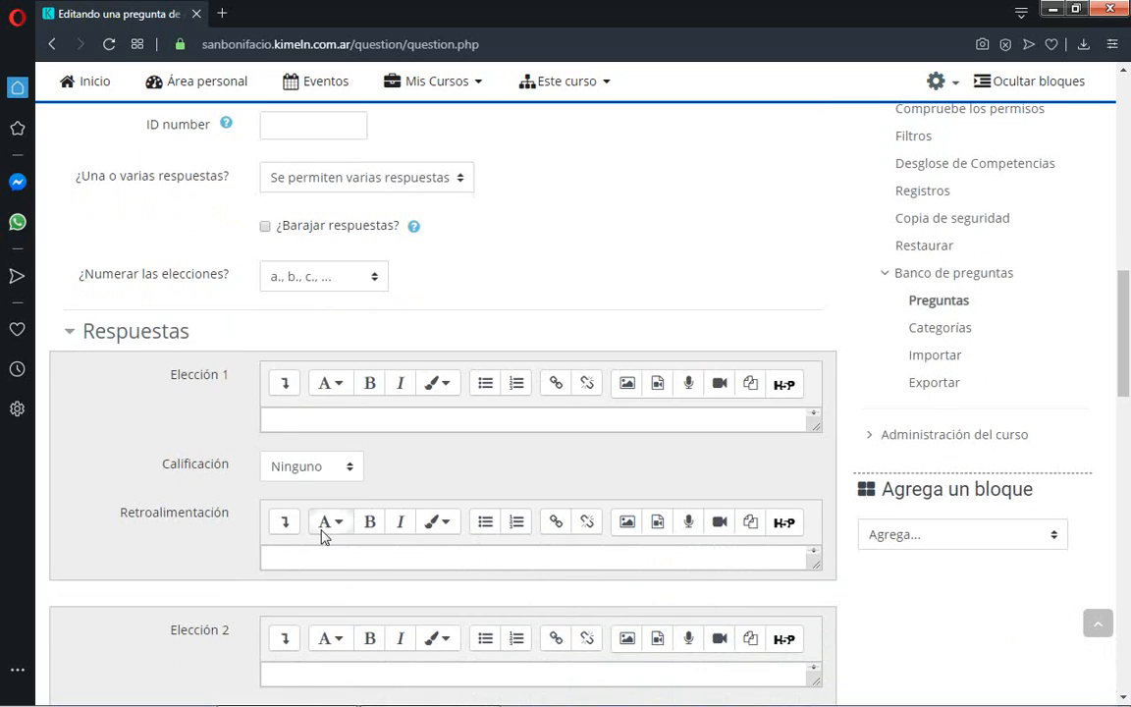
click(281, 424)
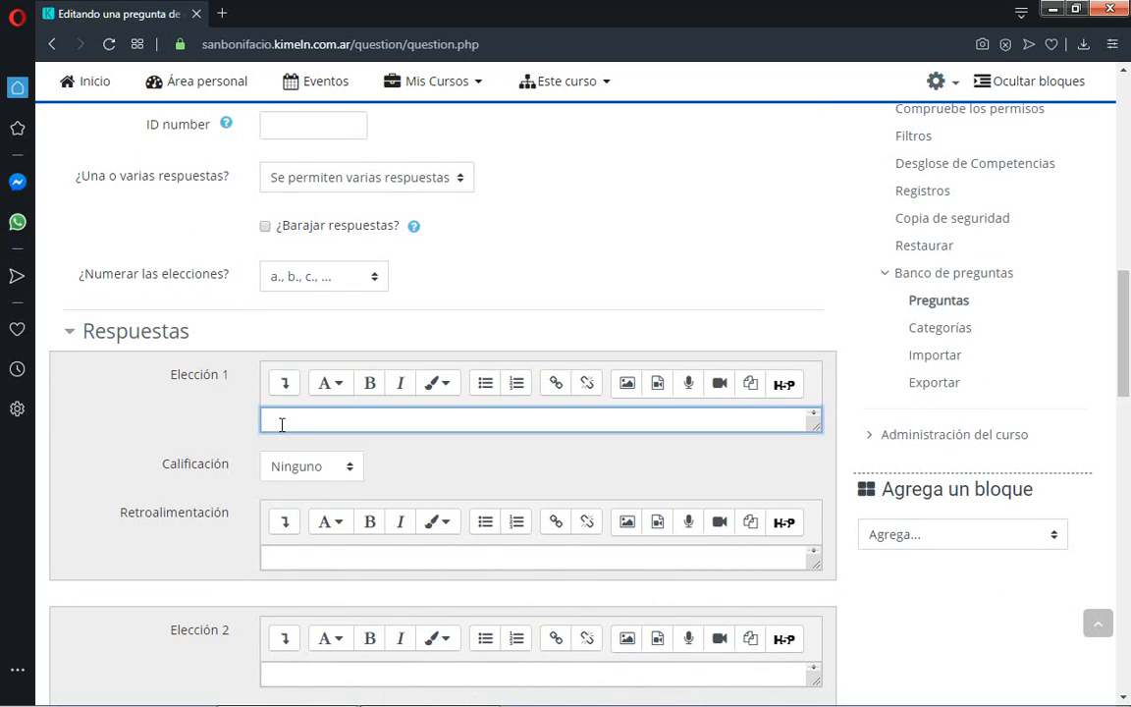
text(estudia los fluidos)
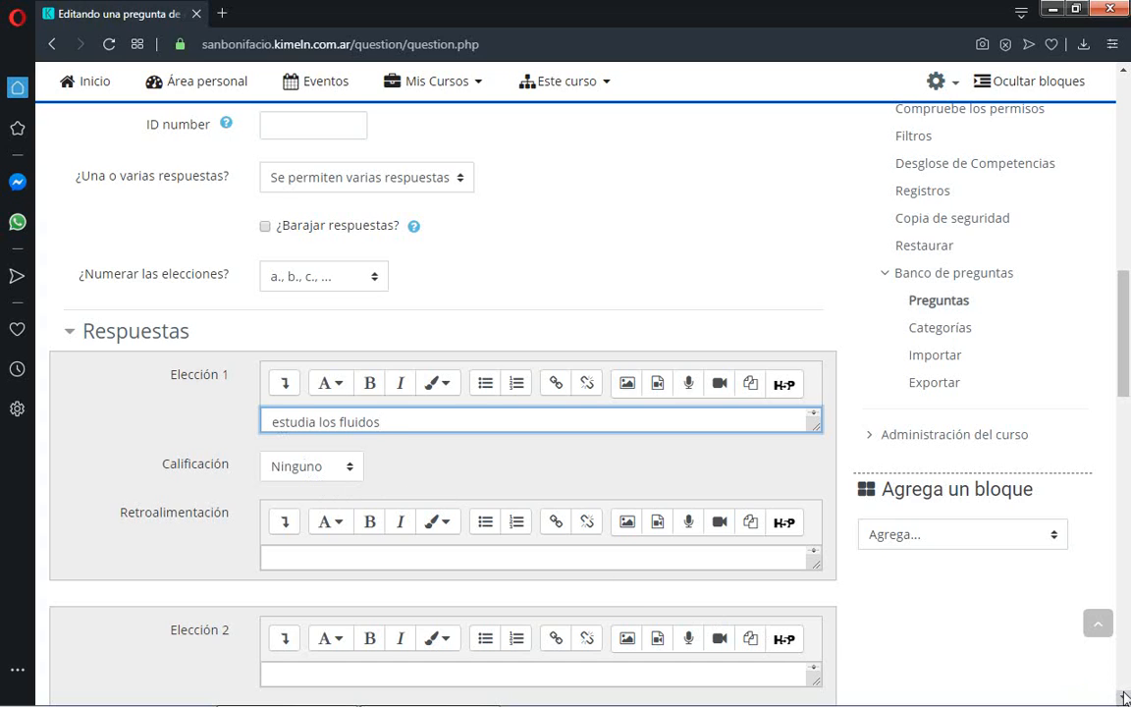
Enter "estudia los sistemas en equilibrio" as the answer text of Elección 2.
scroll(732, 593, down, 2)
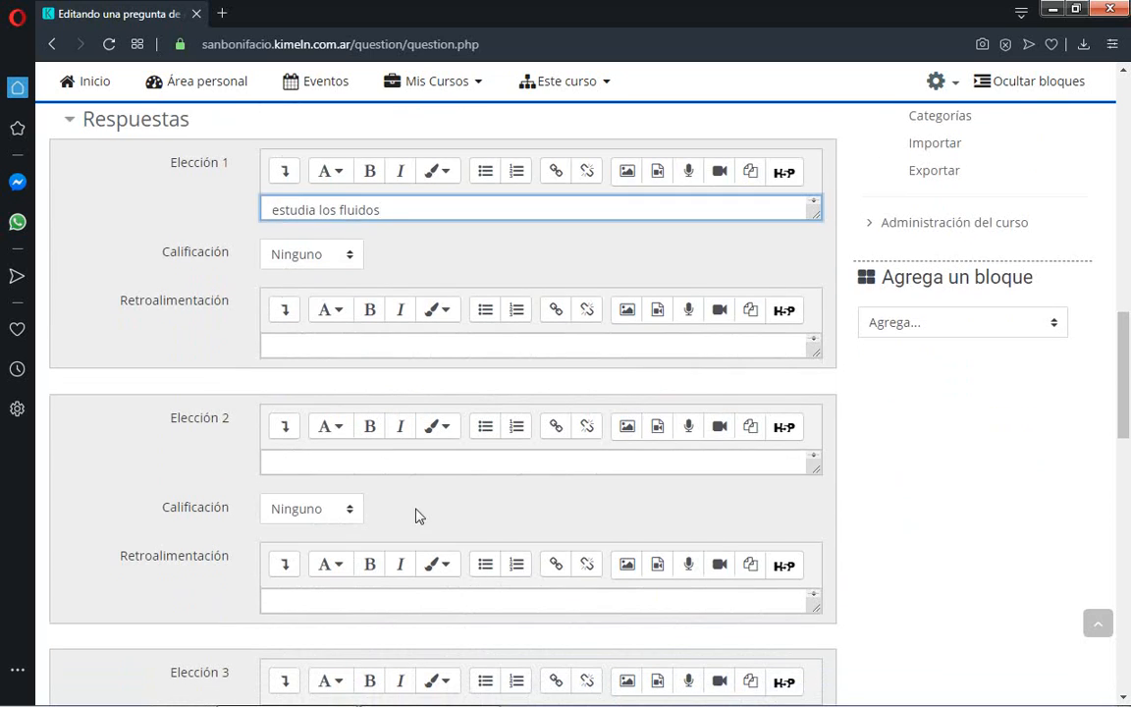
click(298, 463)
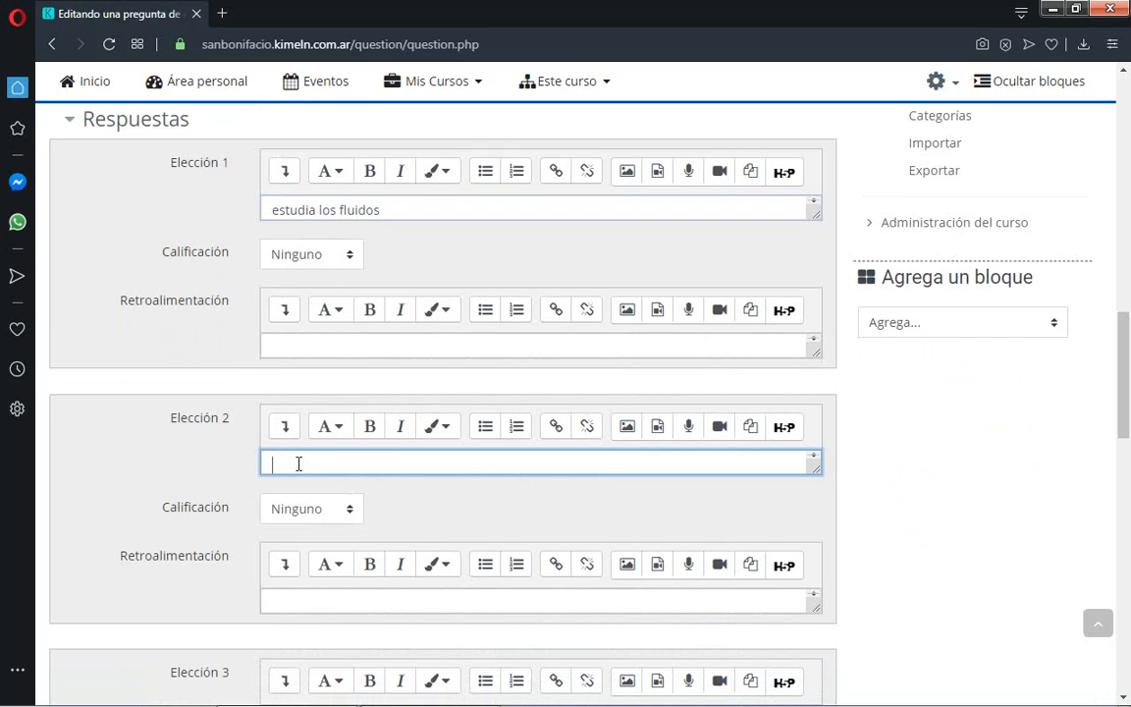
text(estudia los sis)
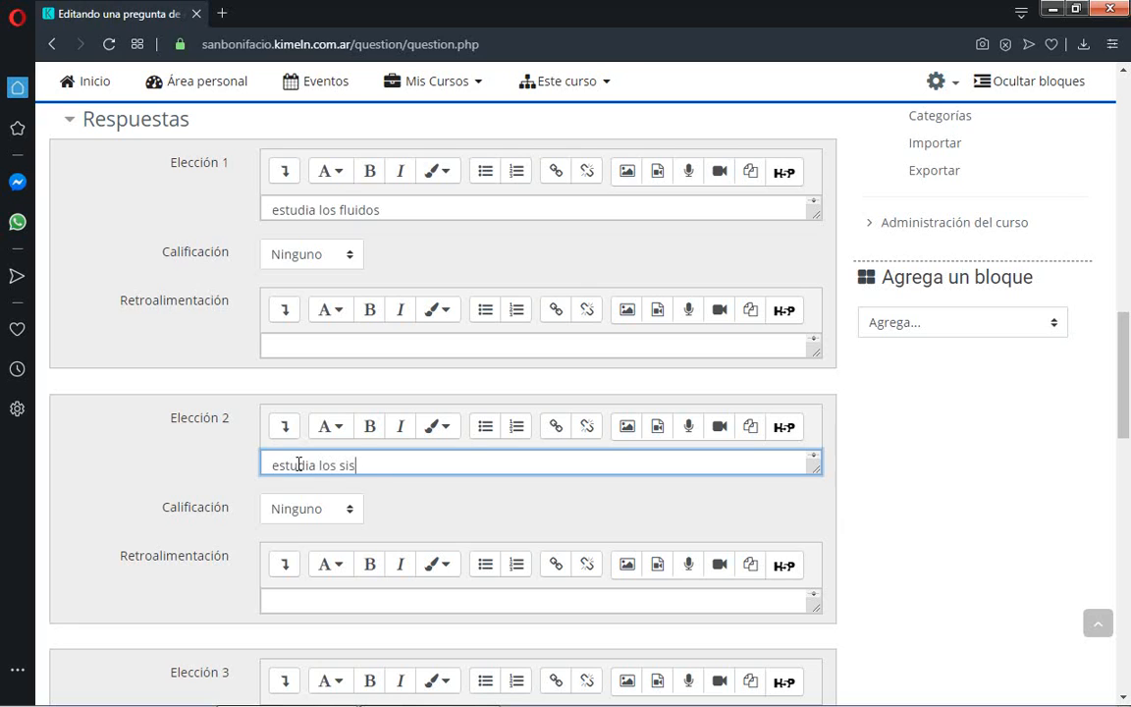
text(temas en equilibrio)
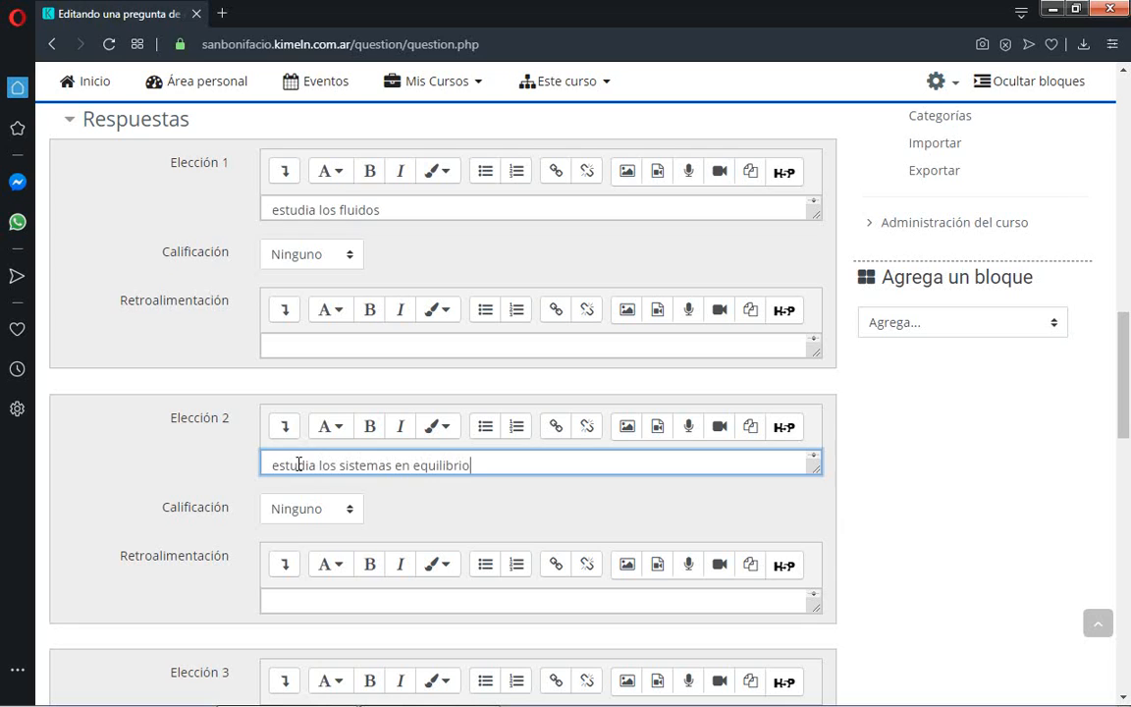
drag(299, 465, 285, 491)
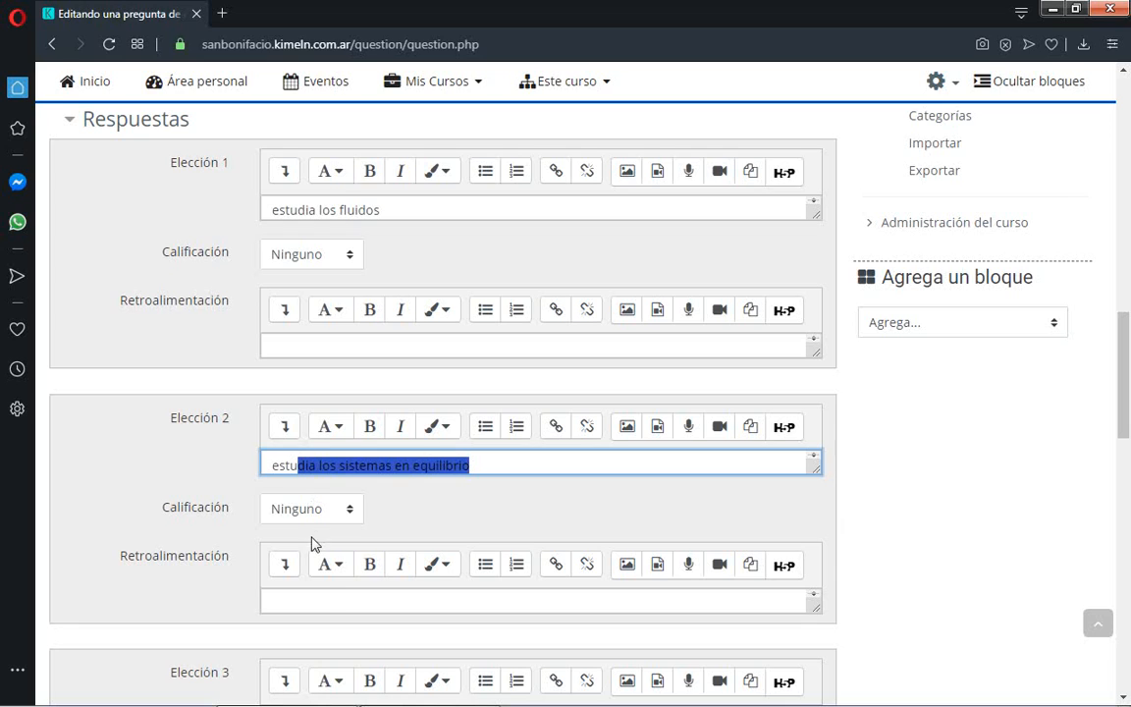
click(526, 496)
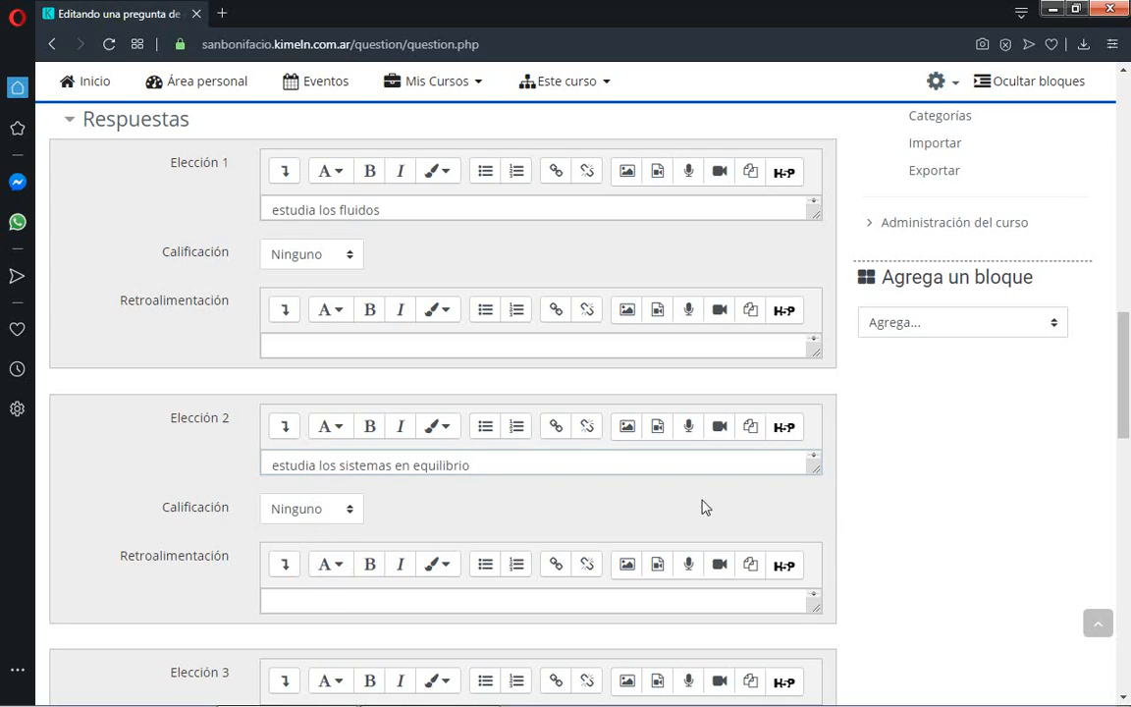
Enter "es una rama de la fisica" as the answer text of Elección 3.
click(1124, 698)
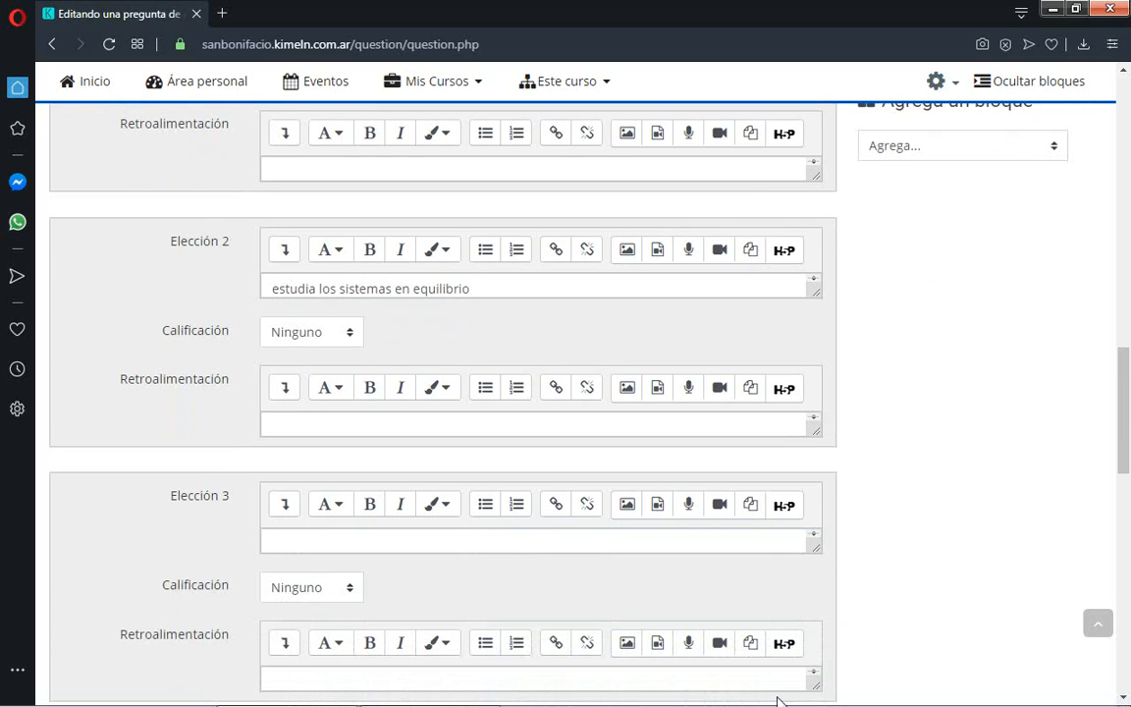
click(298, 545)
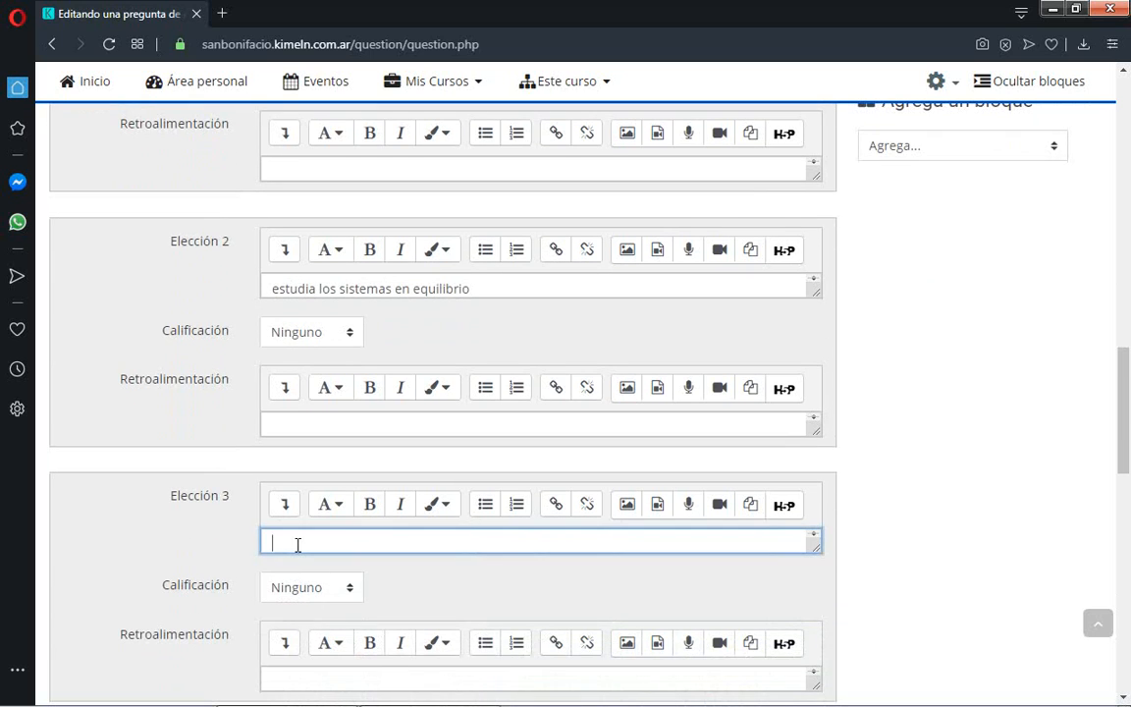
text(es una rama de la fisica)
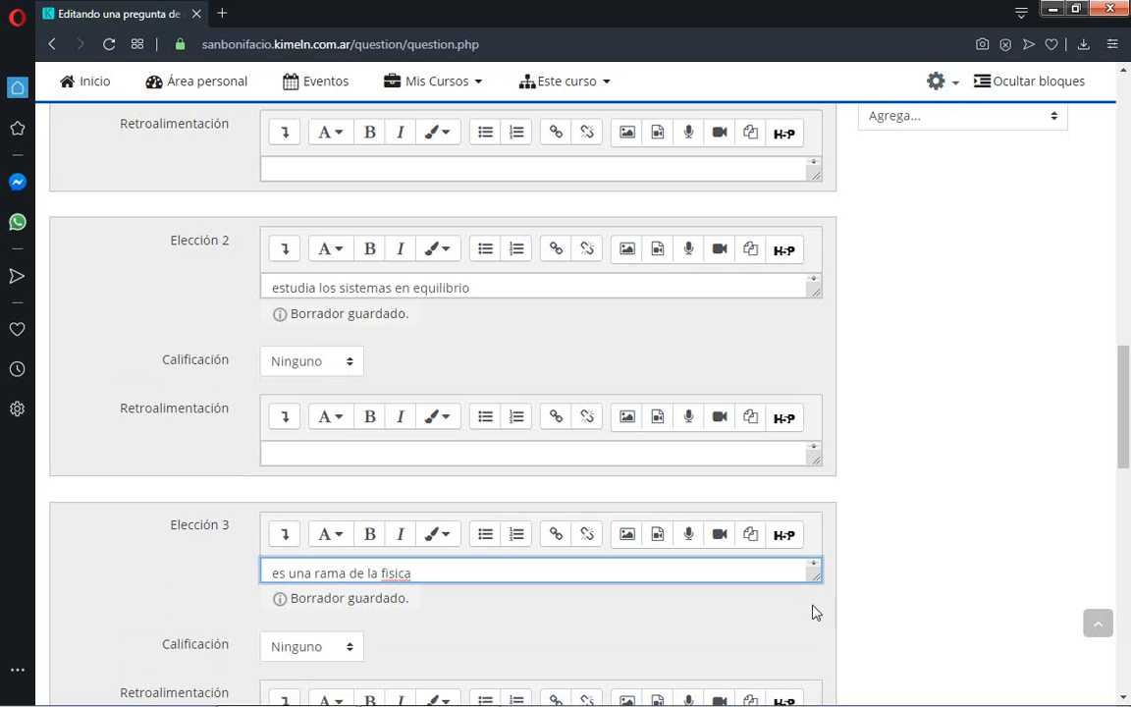
Set the Calificación of Elección 1, Elección 2 and Elección 3 to 33,33333% each.
scroll(1125, 695, down, 3)
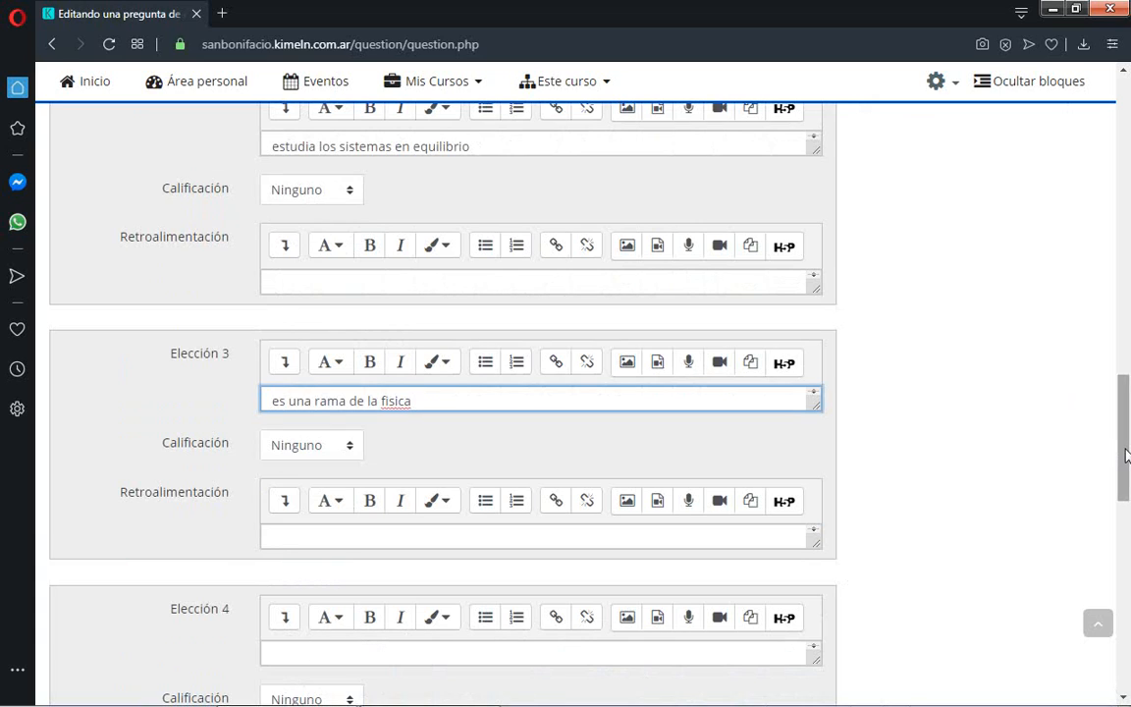
drag(1127, 455, 1116, 393)
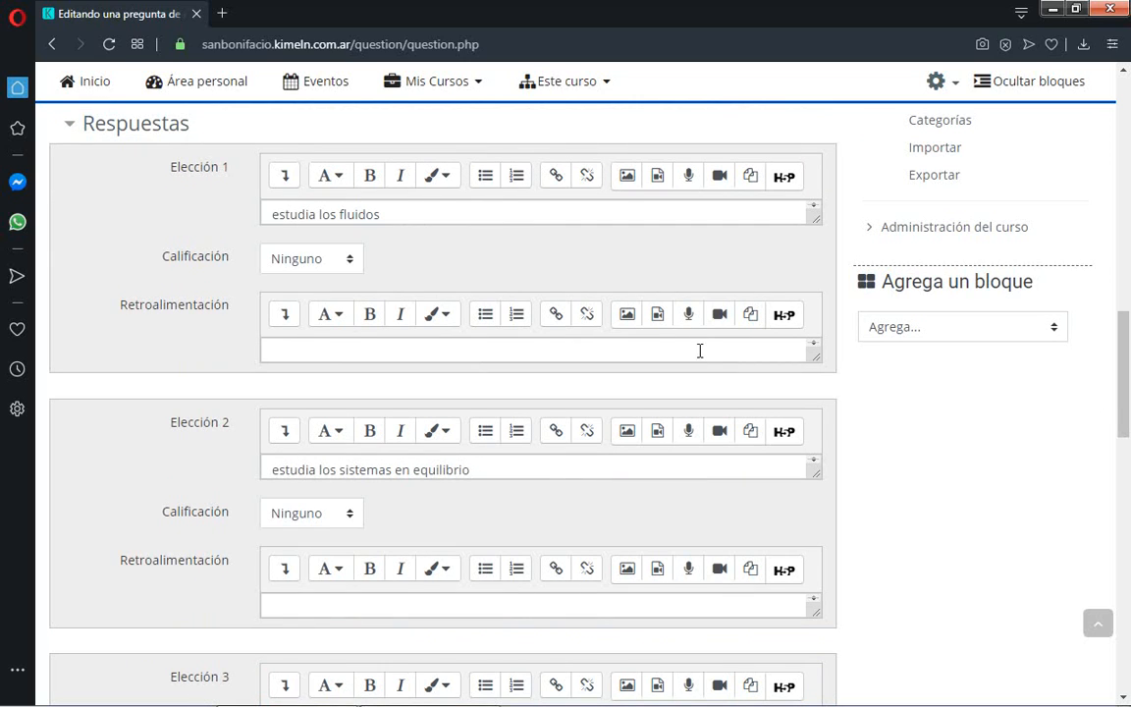
click(349, 262)
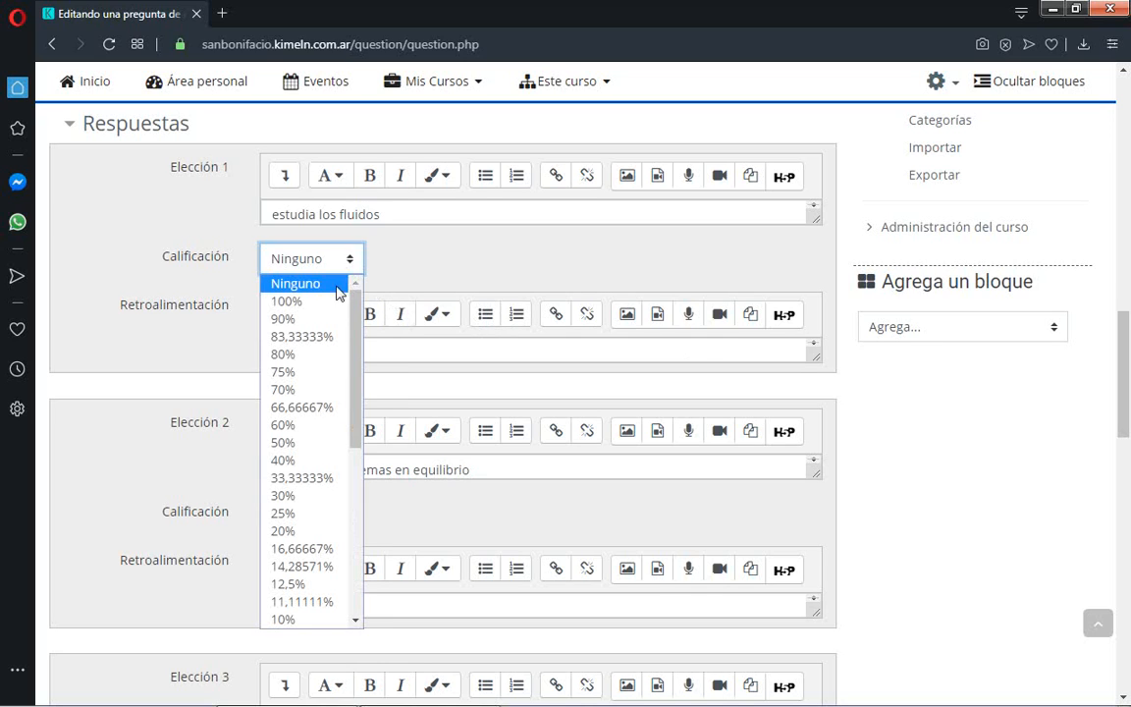
click(311, 478)
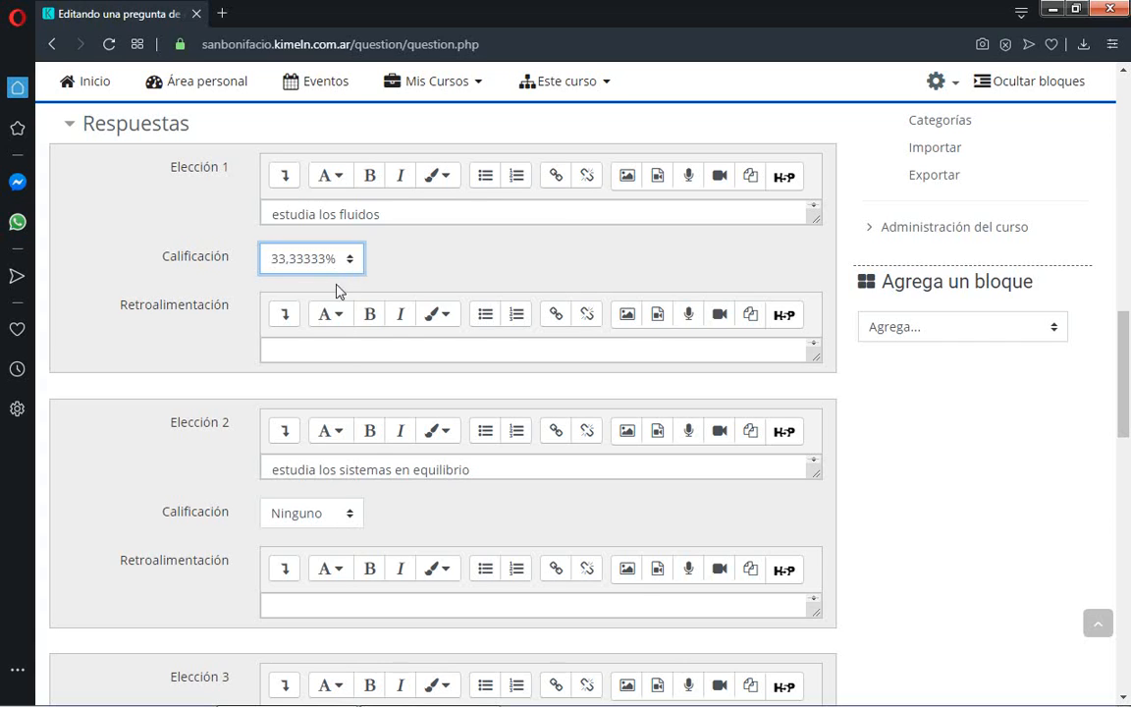
click(350, 518)
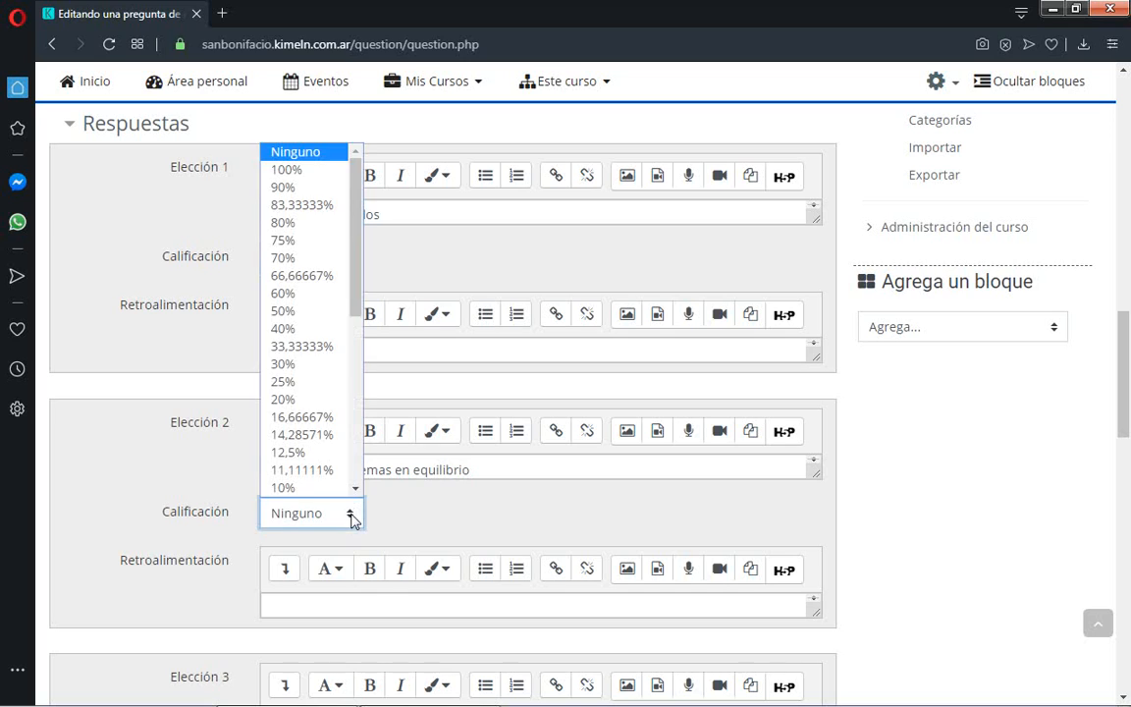
click(301, 346)
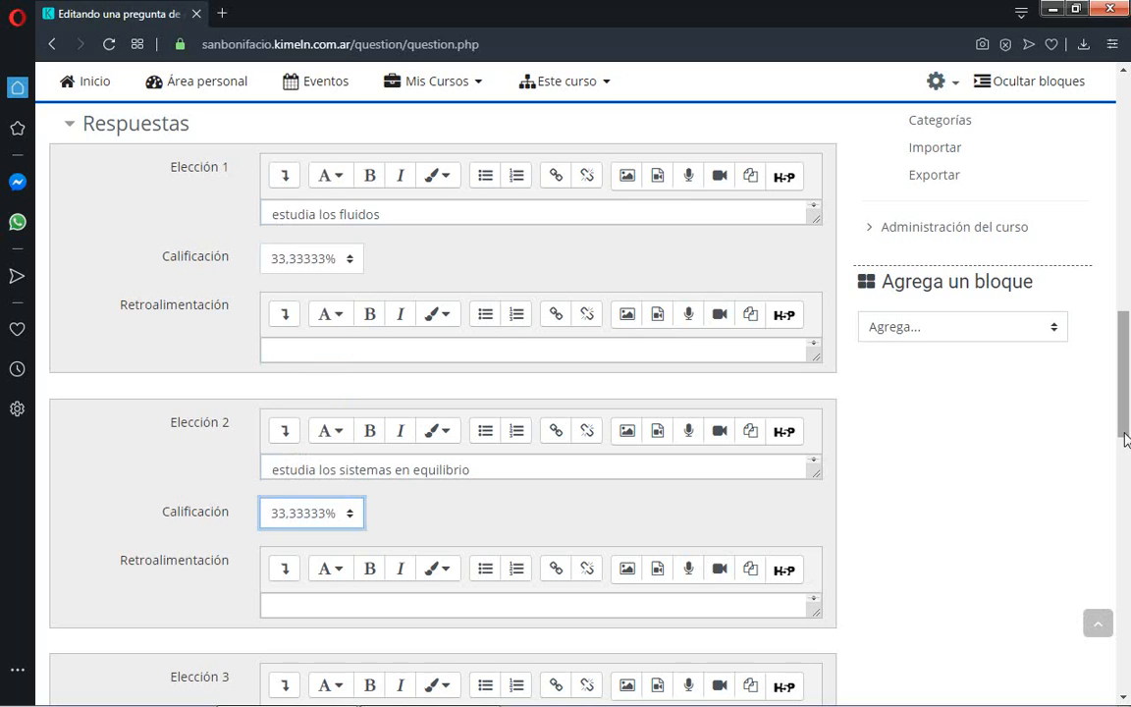
scroll(1127, 487, down, 3)
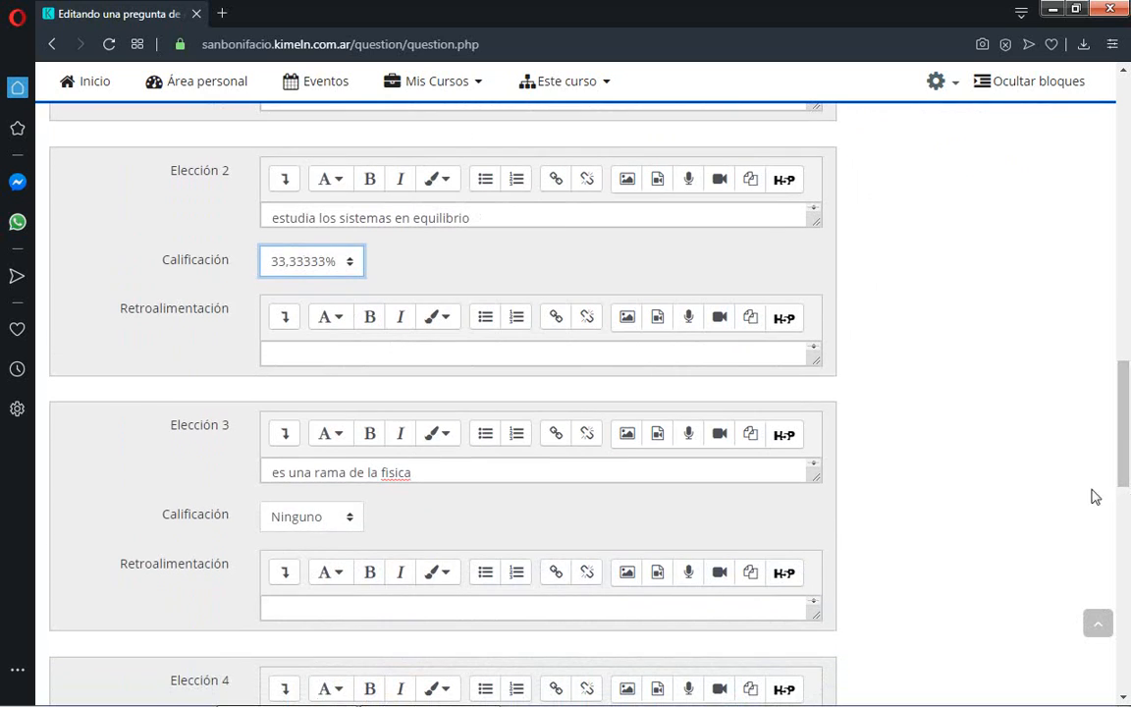
click(348, 518)
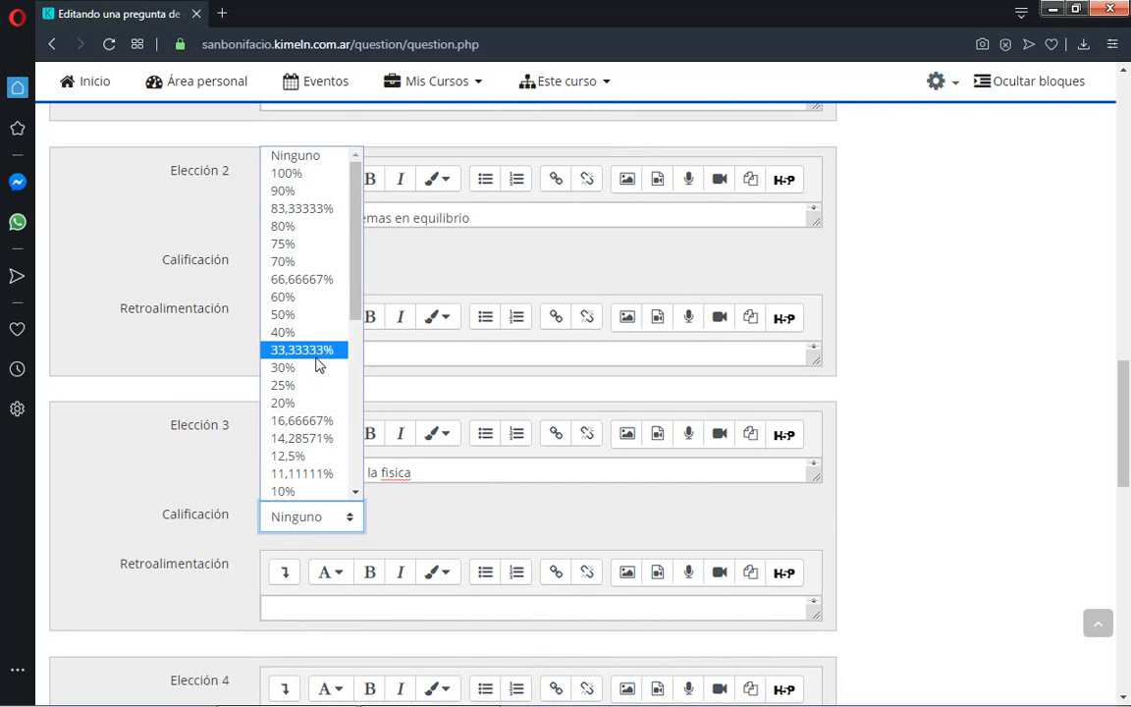
click(316, 354)
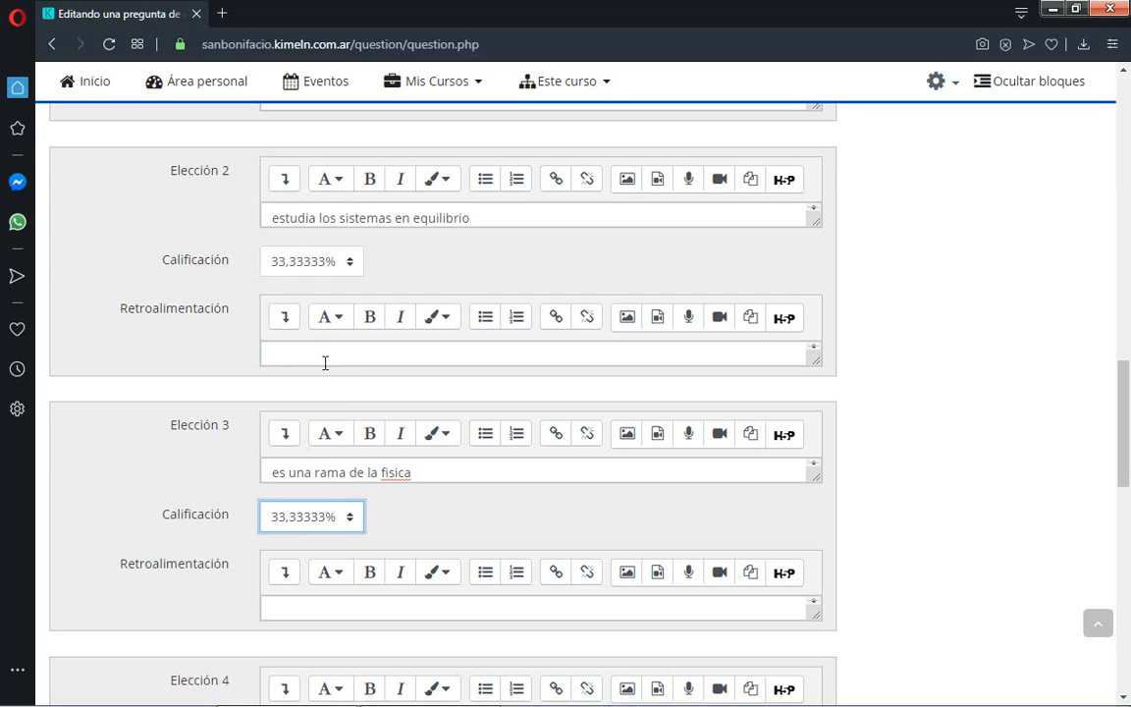
click(351, 518)
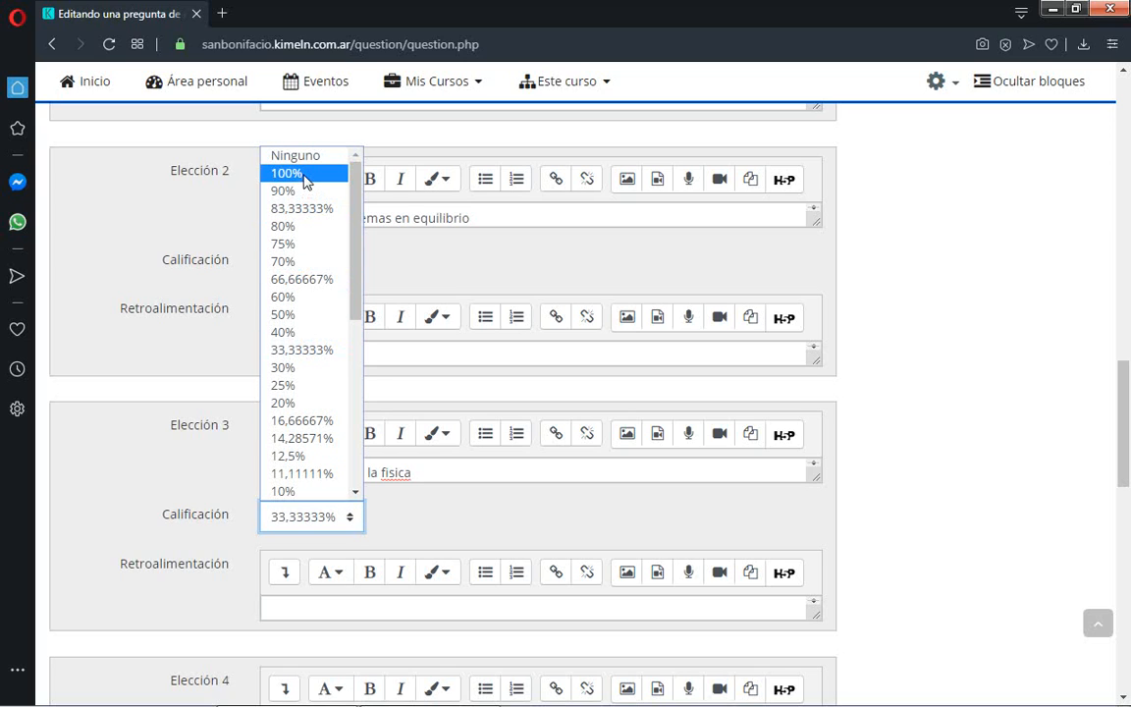
click(306, 350)
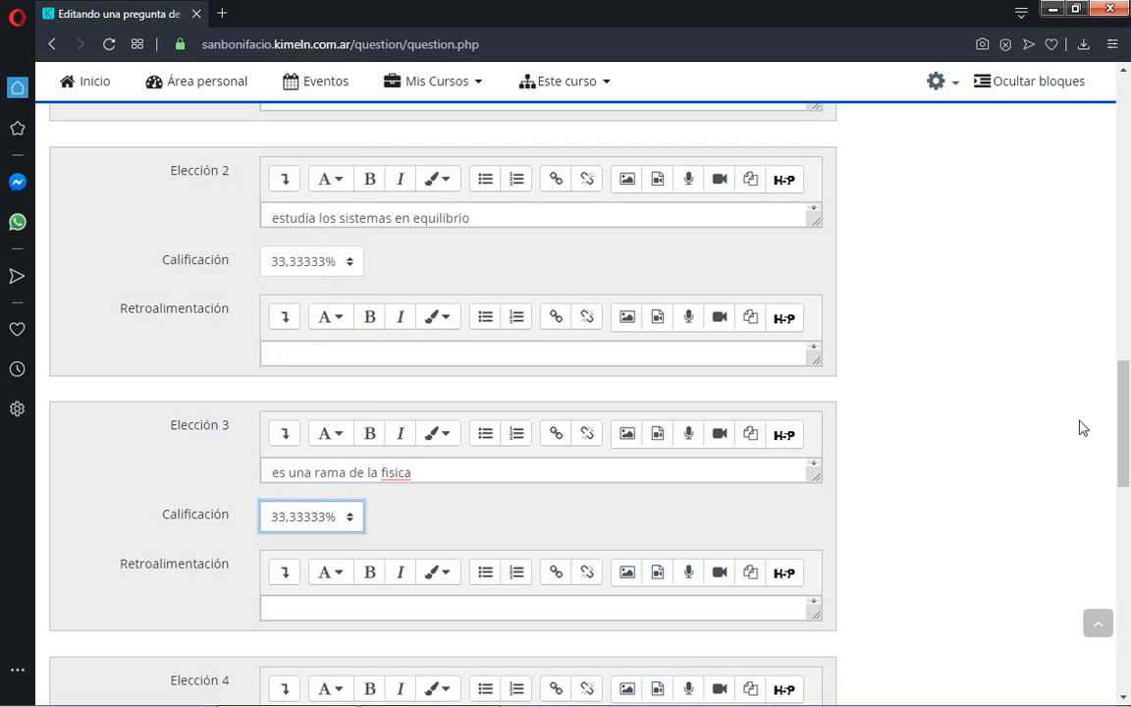
Save the multiple-choice question, then preview pregunta 1 from the quiz's question list and close the preview.
drag(1125, 439, 1125, 607)
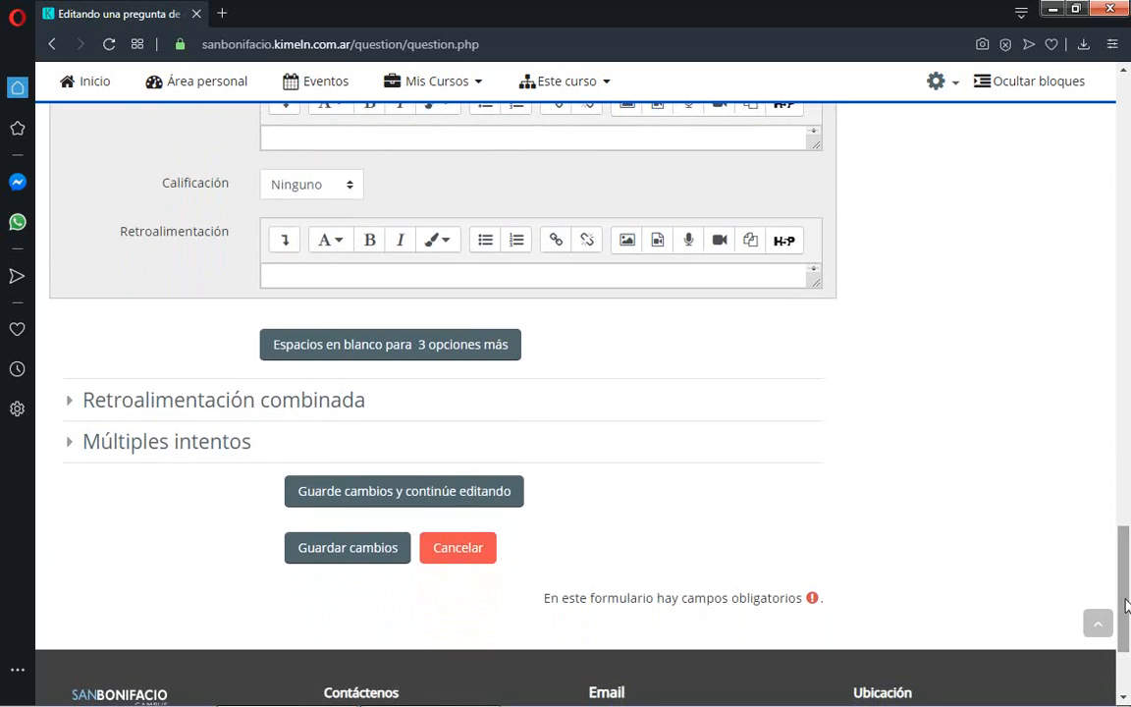
click(357, 549)
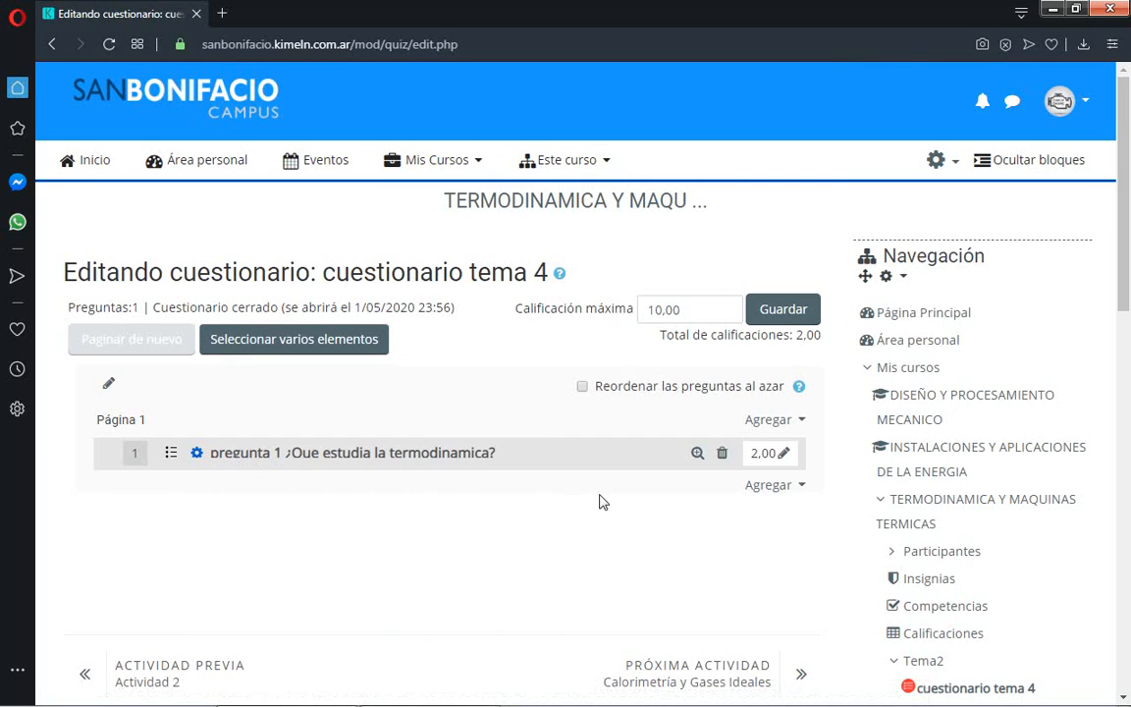
click(697, 454)
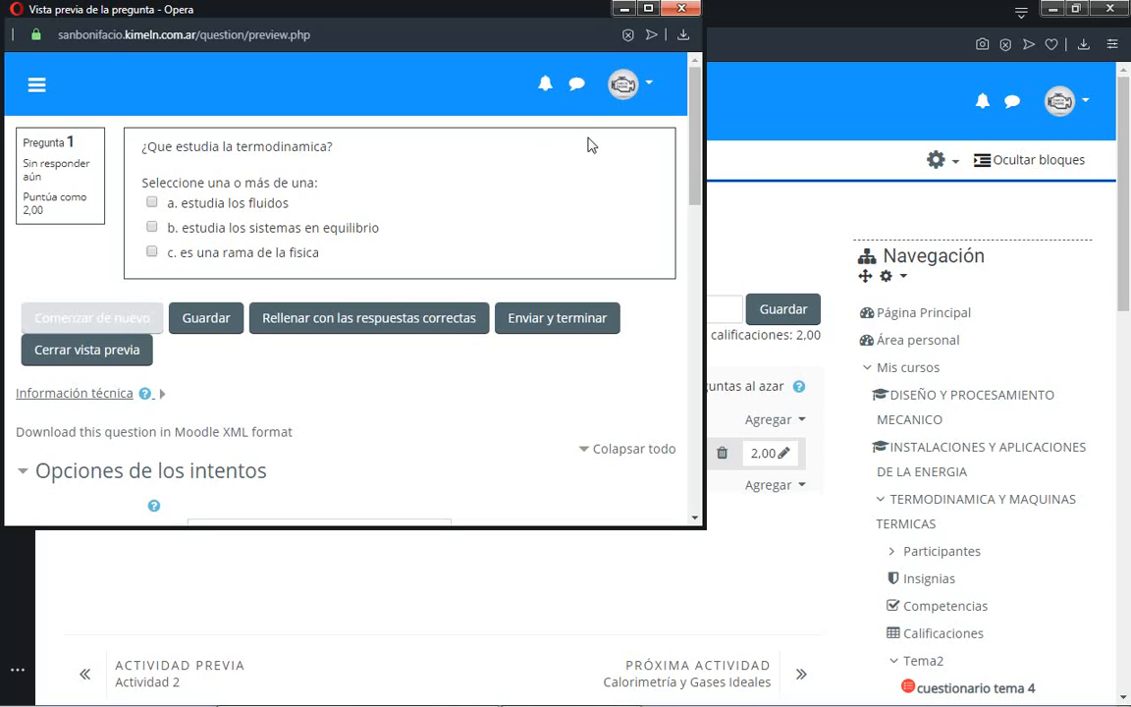
click(679, 10)
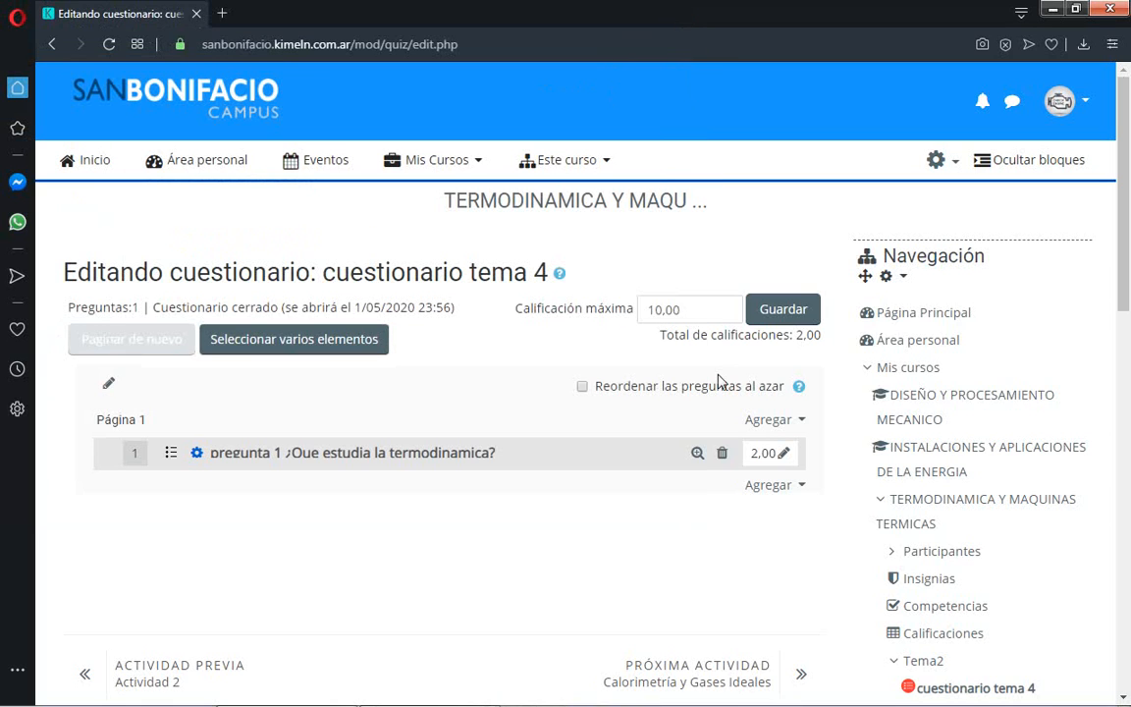
Add a new question of type Ensayo after pregunta 1 in the quiz.
click(765, 488)
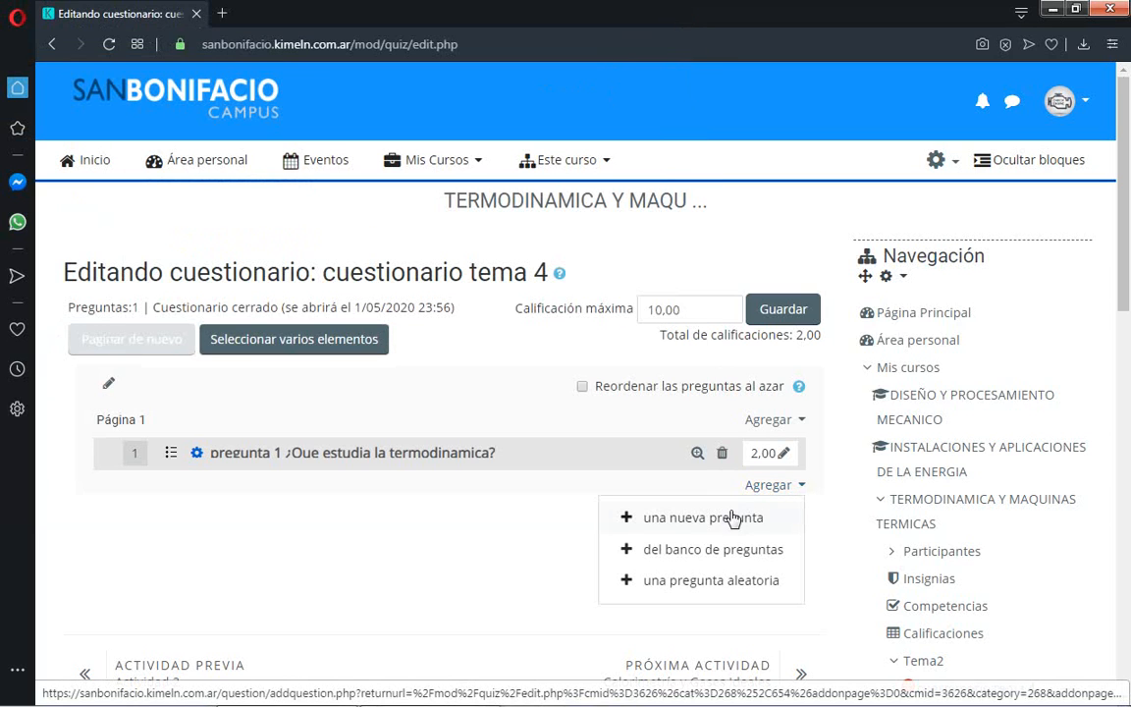
click(731, 528)
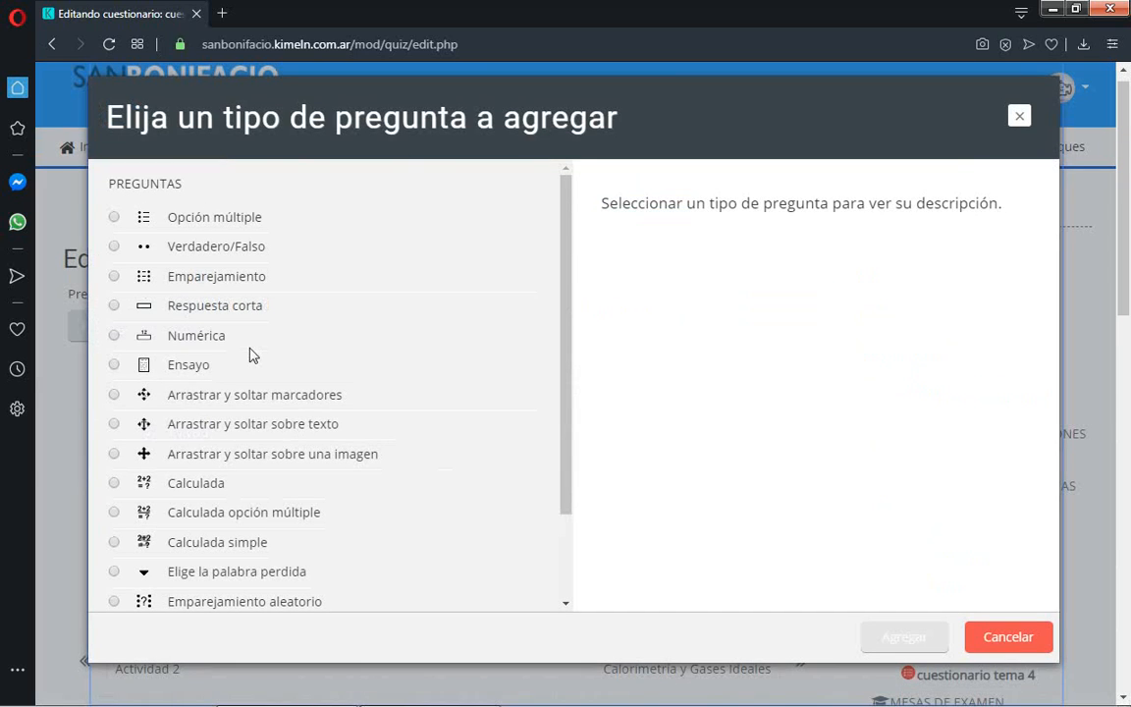
click(204, 372)
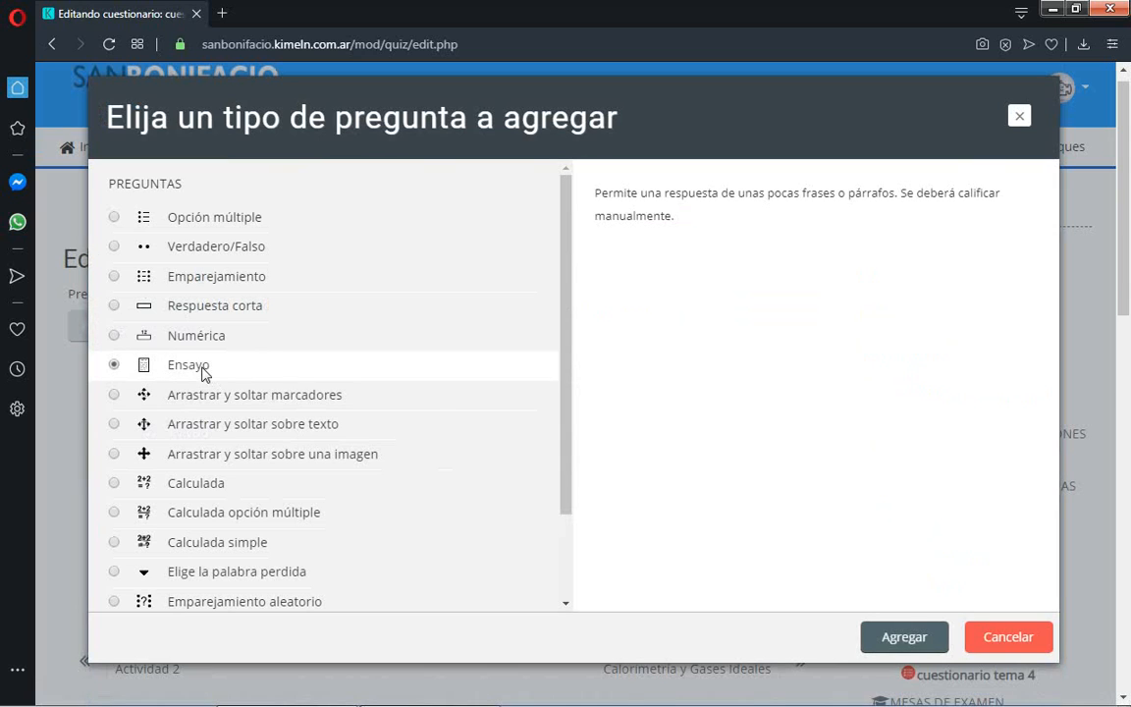
click(879, 644)
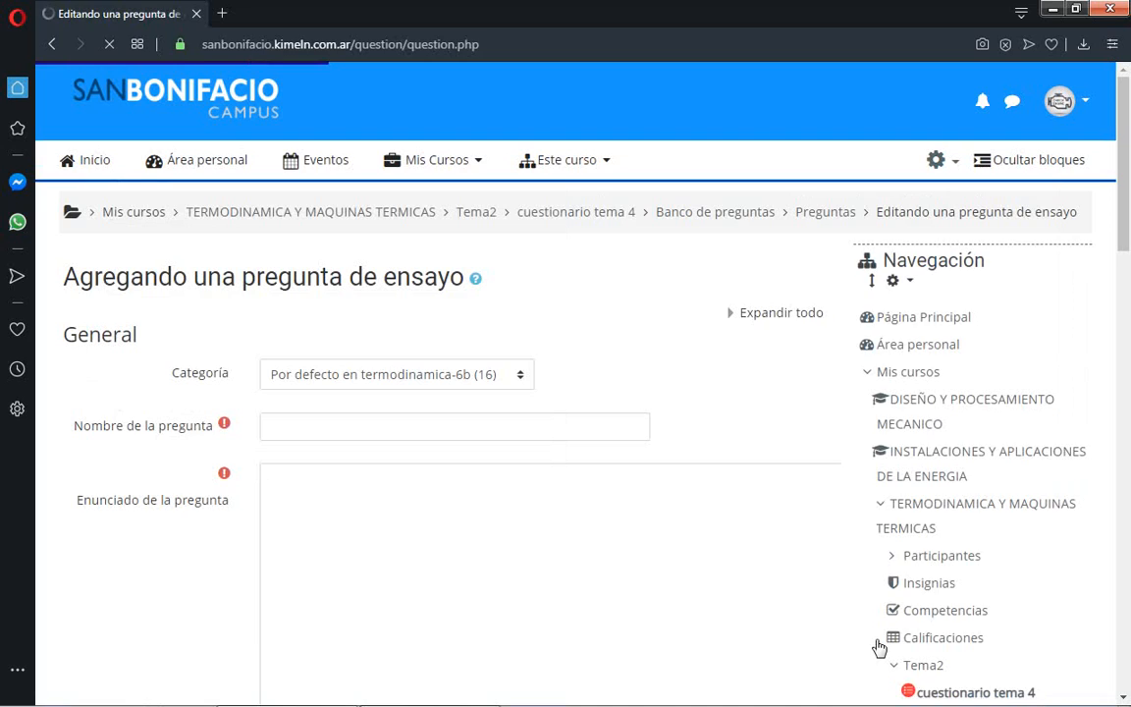
Name the essay question "pregunta 2" and enter "Describa el principo cero...." as its statement.
click(271, 422)
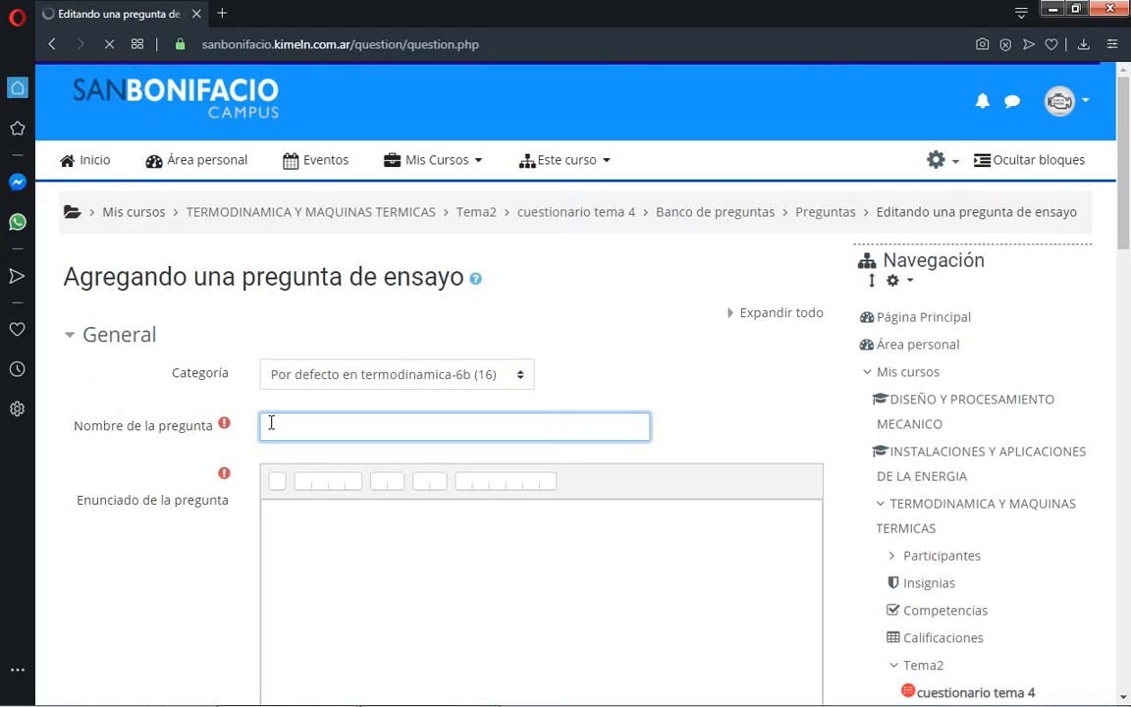
text(Pregunta 2)
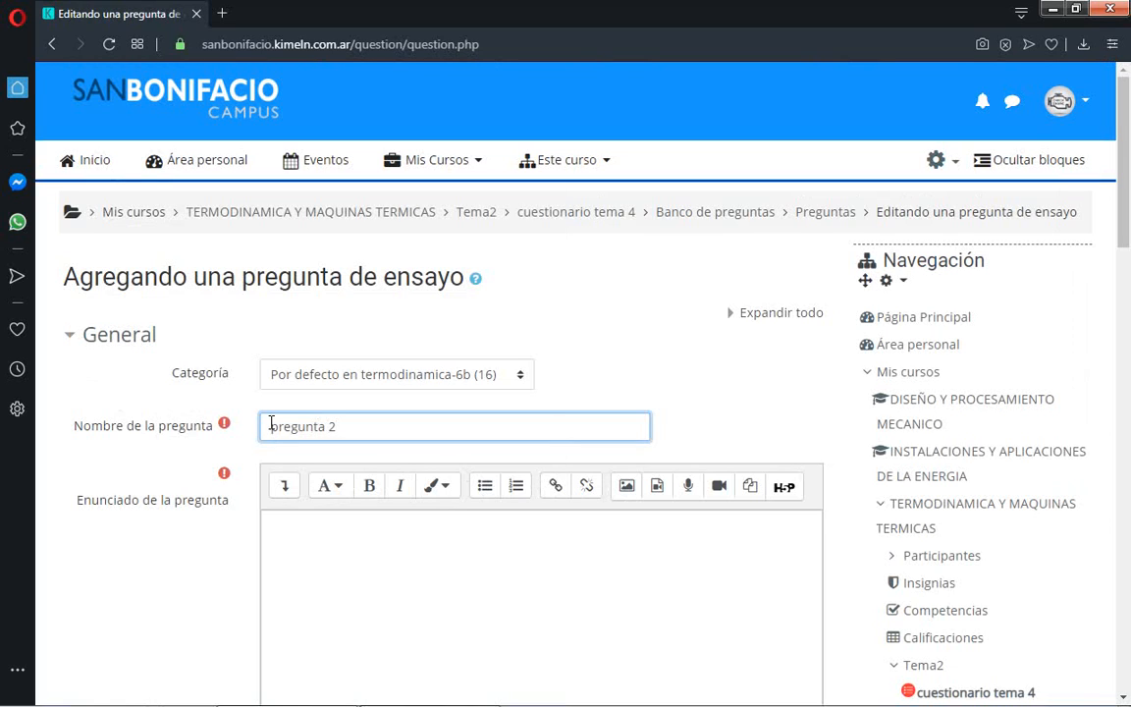
click(294, 528)
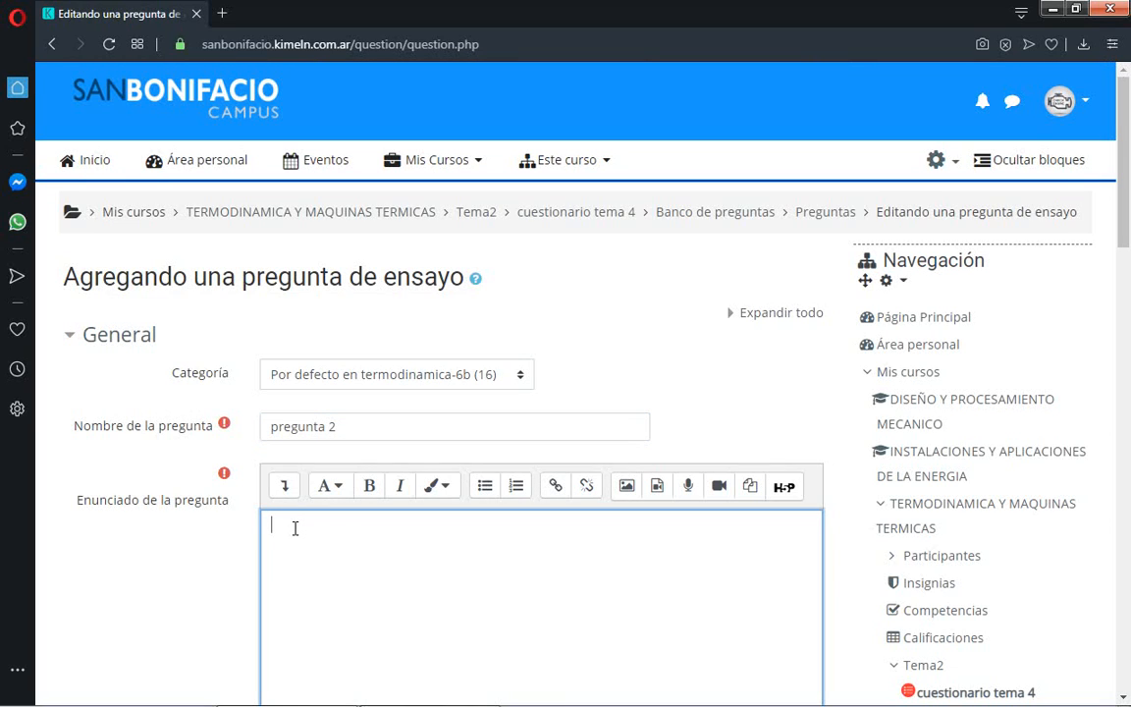
text(Describa el principo cero....)
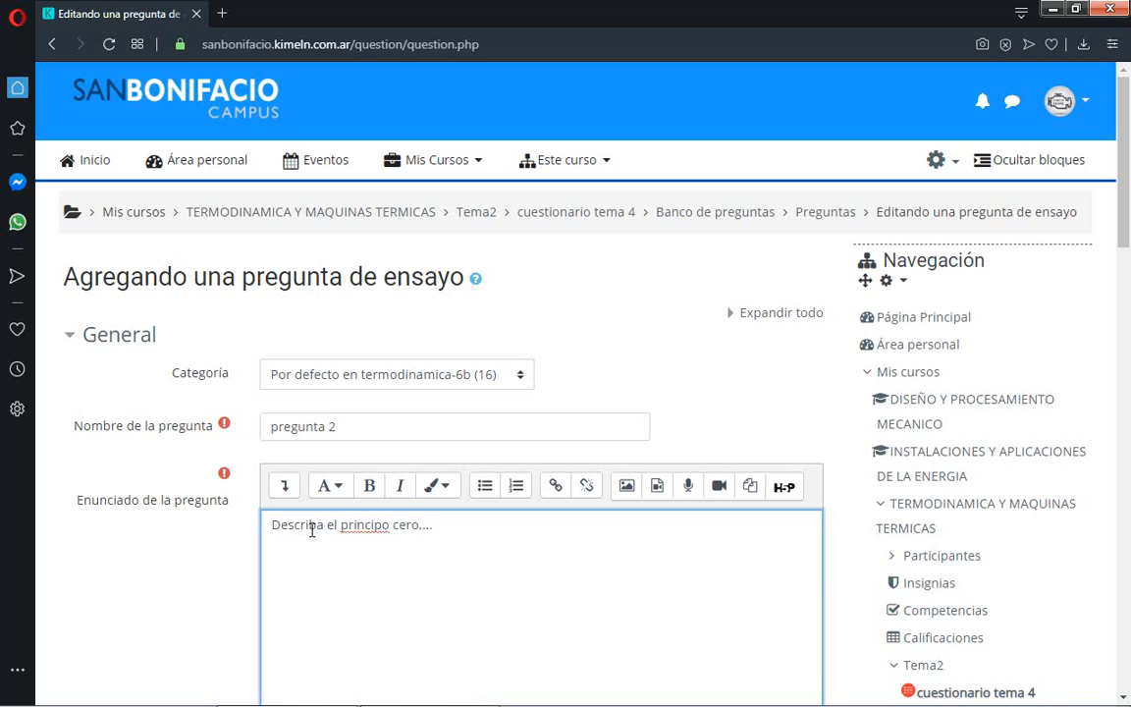
Look over the essay question's remaining settings, keep them as they are, and save the question to the quiz.
click(1123, 698)
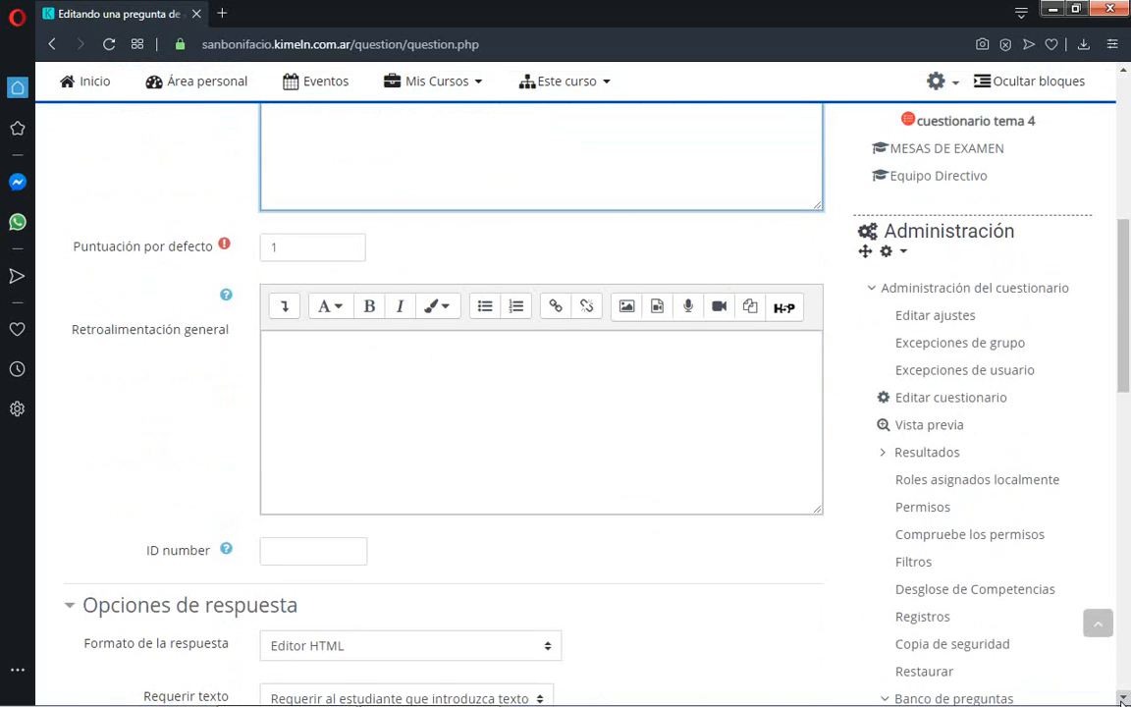
click(1122, 699)
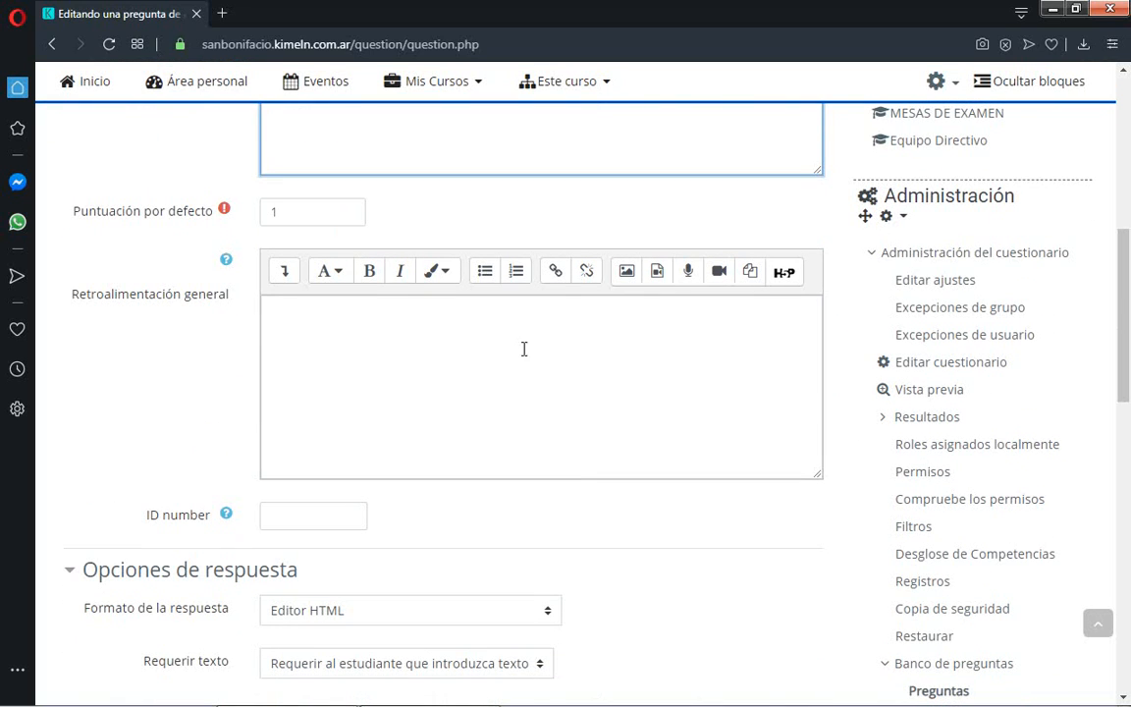
click(1122, 698)
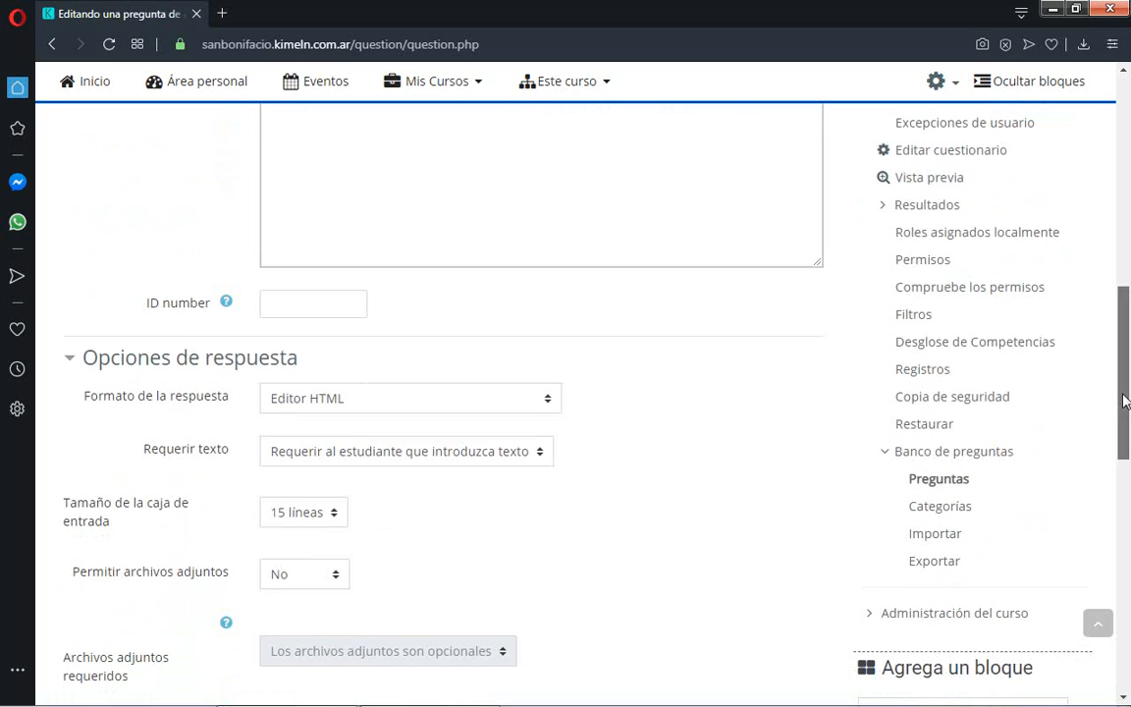
drag(1123, 396, 1115, 195)
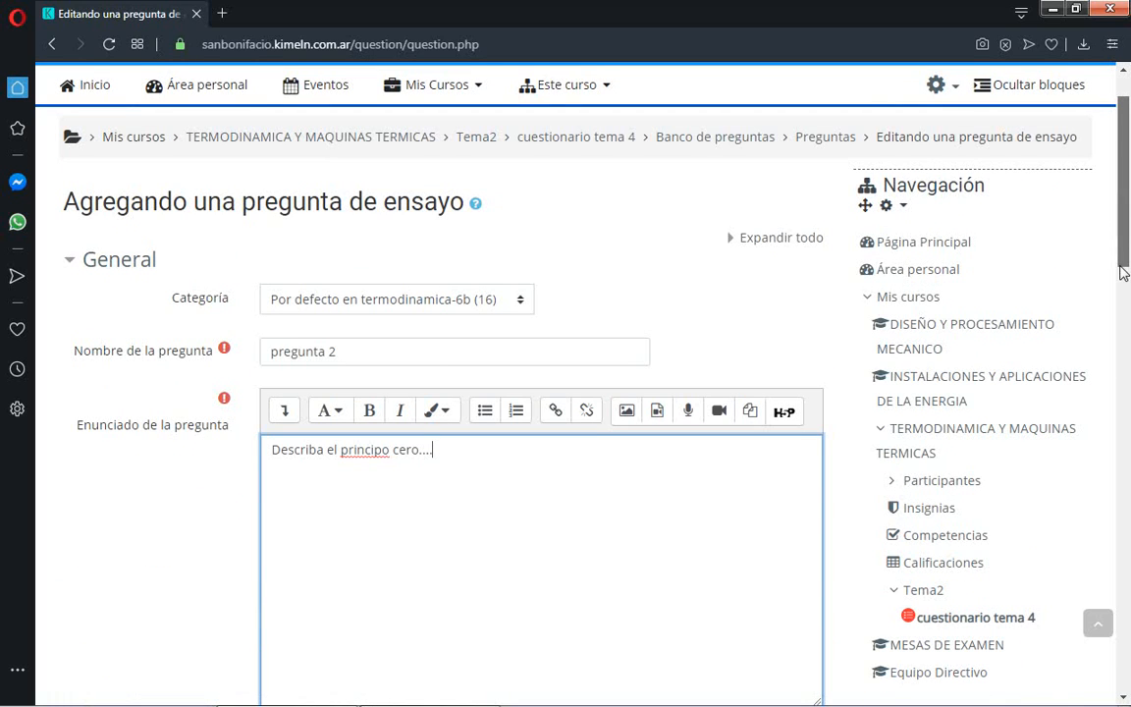
drag(1123, 256, 1126, 481)
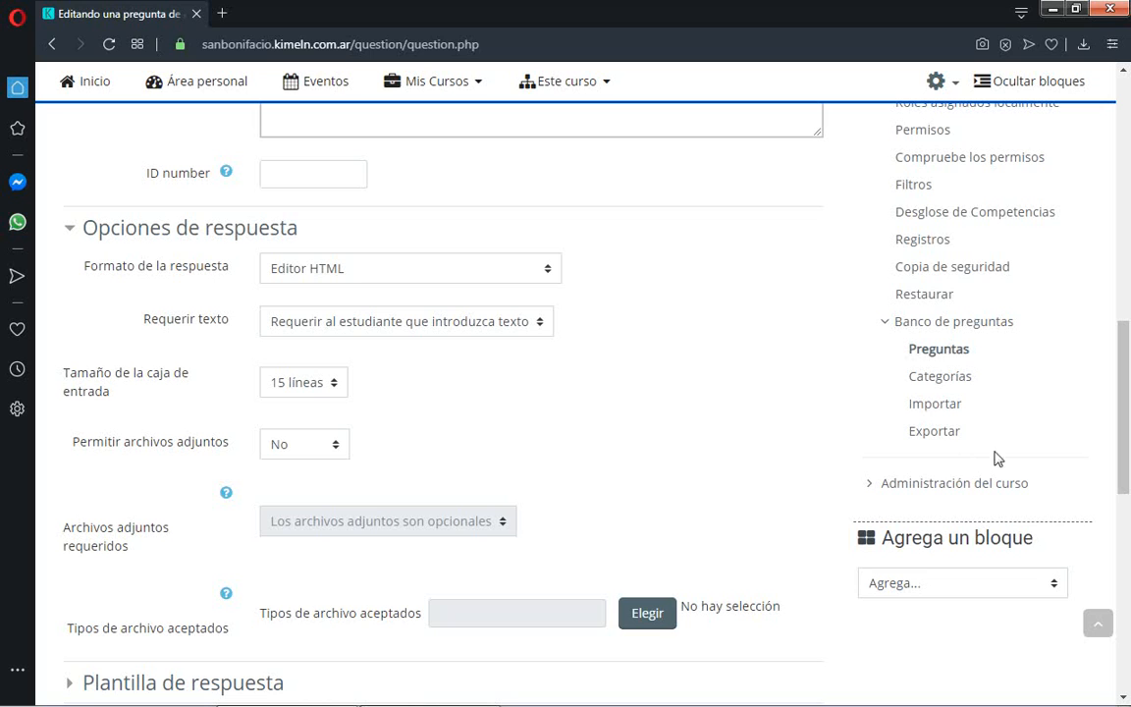
drag(1127, 429, 1126, 560)
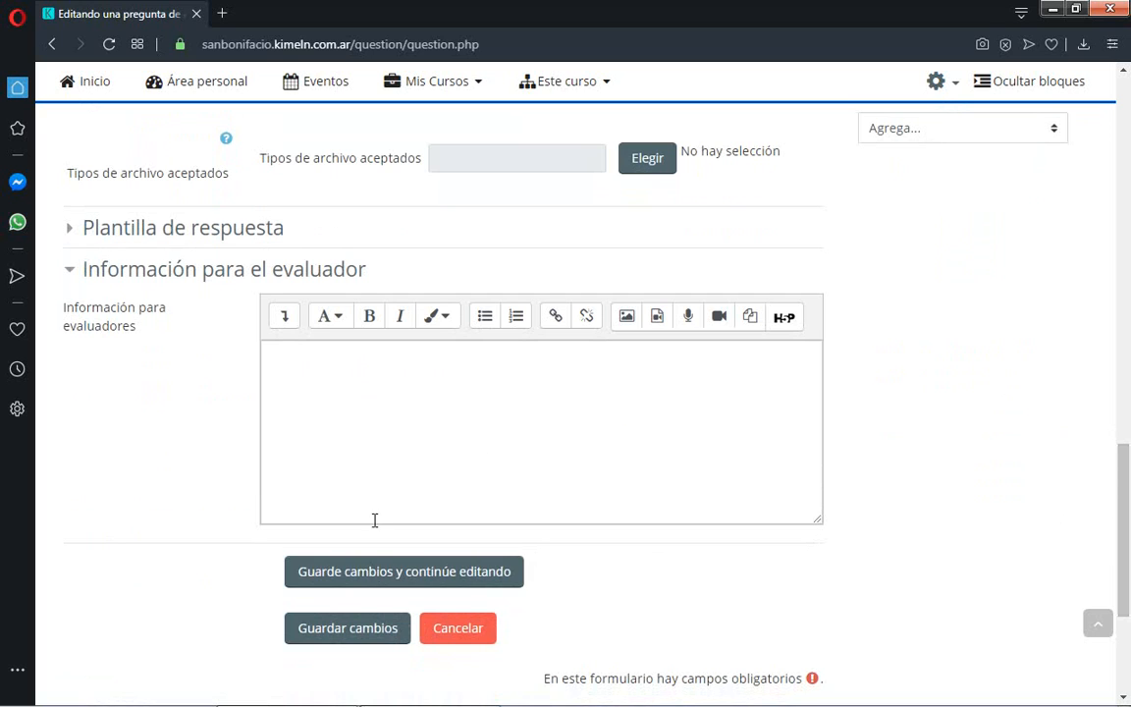
click(362, 629)
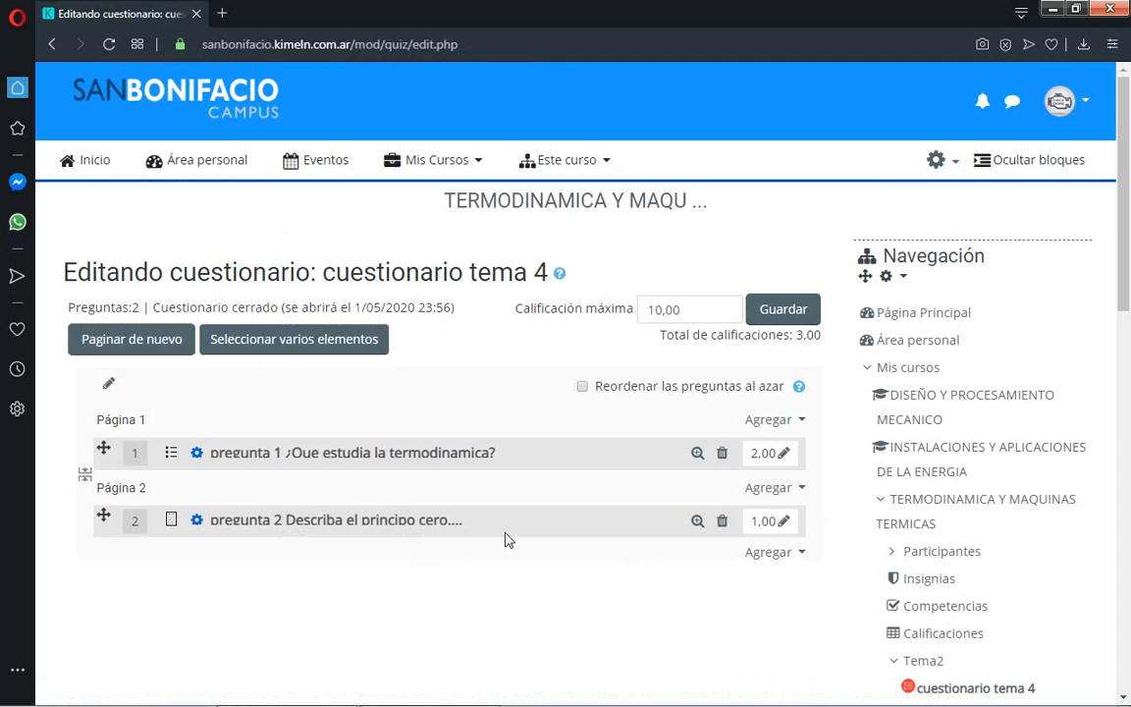
Preview pregunta 2, try out its answer box with some sample text, clear the text, and close the preview.
click(700, 525)
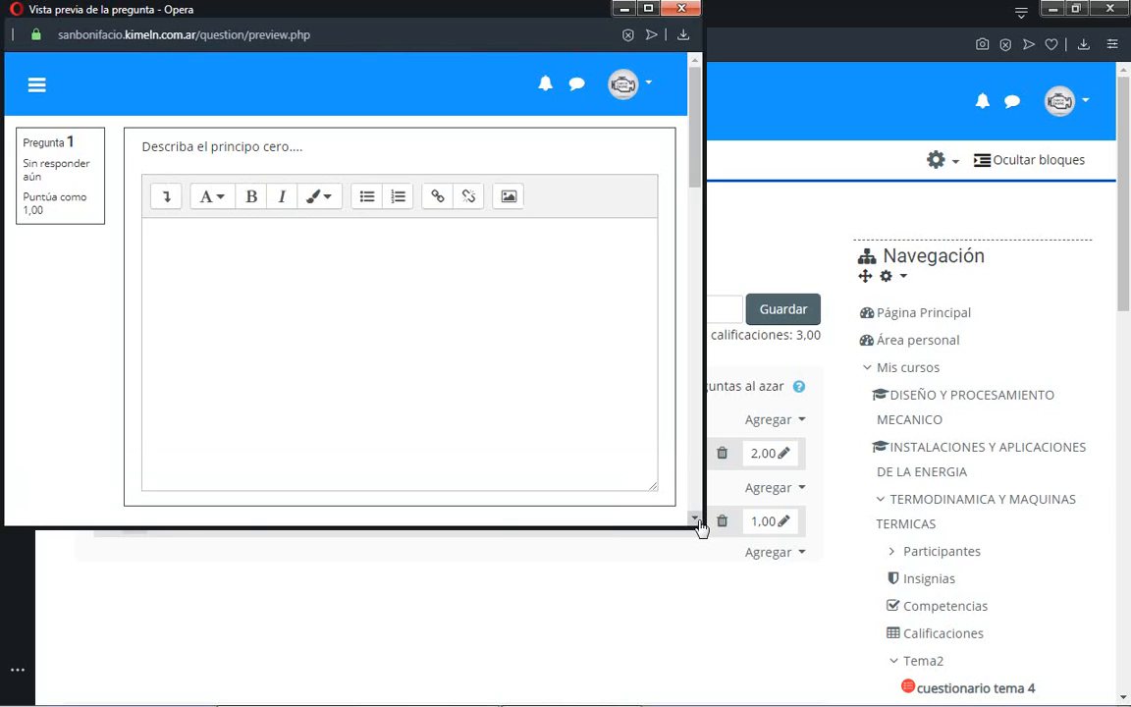
click(186, 240)
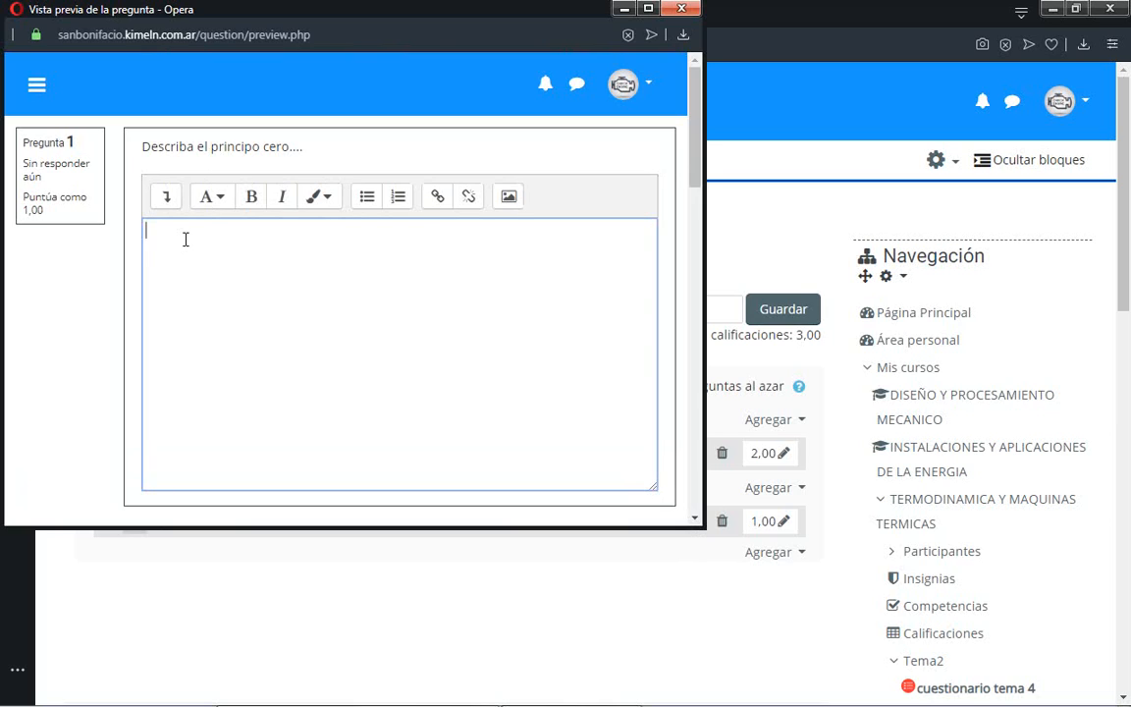
text(bnnyywbhjkn kjn)
key(BackSpace)
key(BackSpace)
key(BackSpace)
key(BackSpace)
key(BackSpace)
key(BackSpace)
key(BackSpace)
key(BackSpace)
key(BackSpace)
key(BackSpace)
key(BackSpace)
key(BackSpace)
key(BackSpace)
key(BackSpace)
key(BackSpace)
key(BackSpace)
click(681, 9)
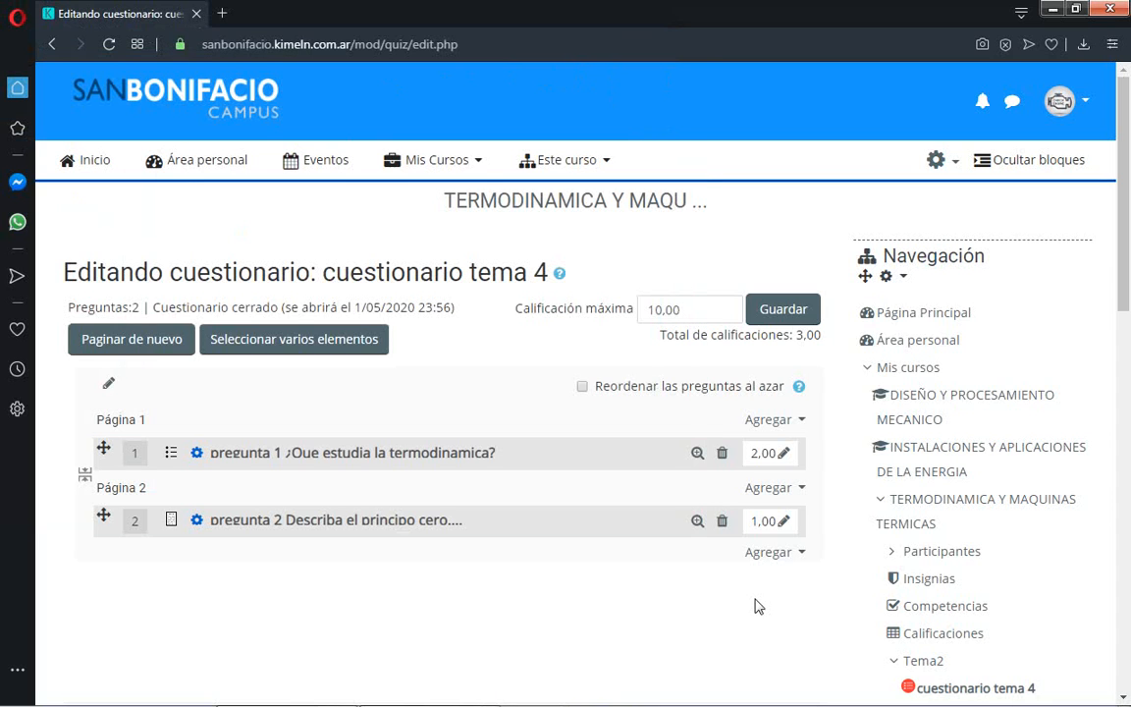
Add a new question of type Verdadero/Falso after pregunta 2 in the quiz.
click(772, 556)
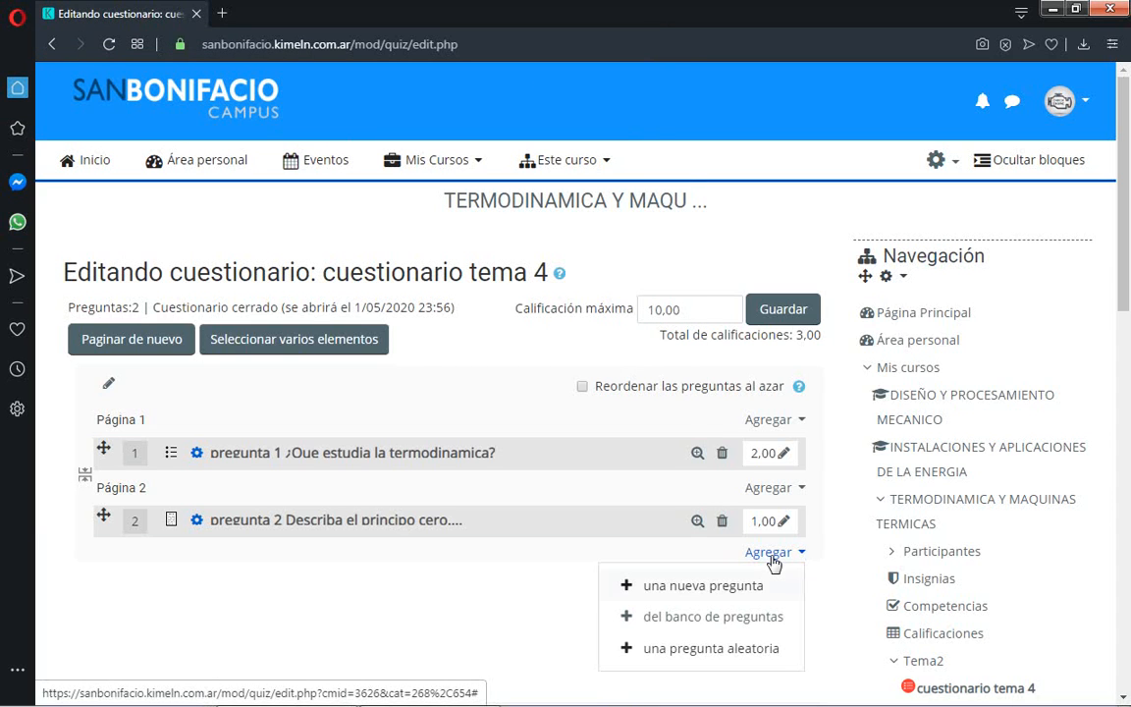
click(723, 593)
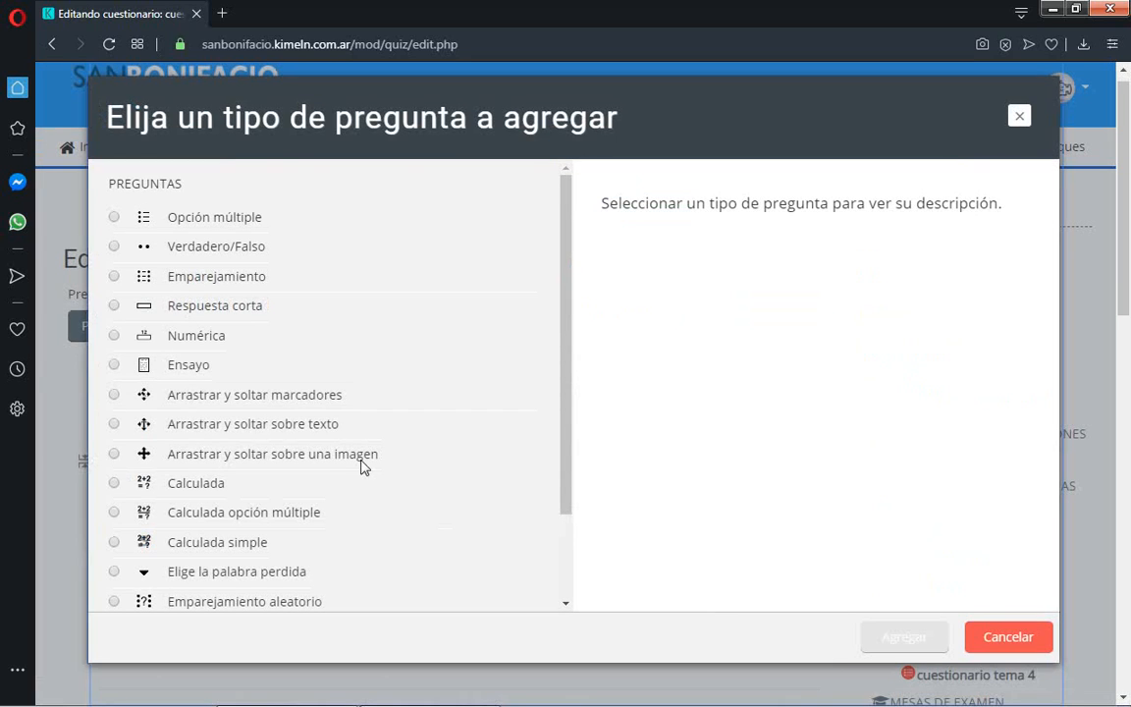
click(186, 253)
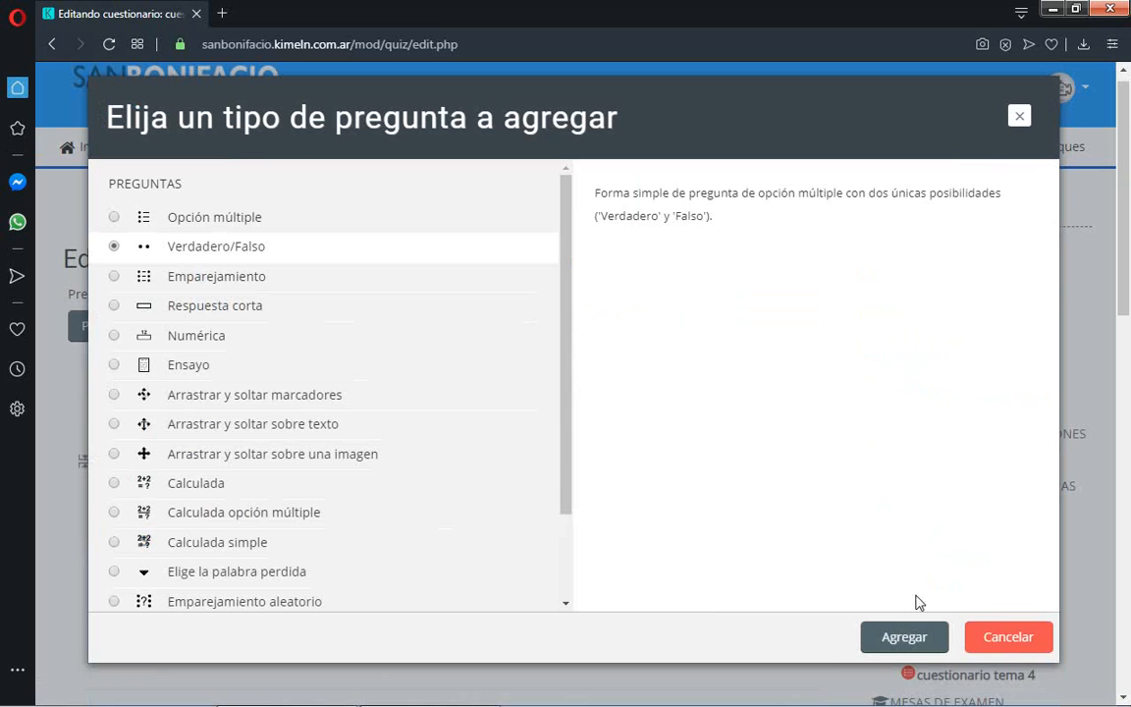
click(906, 640)
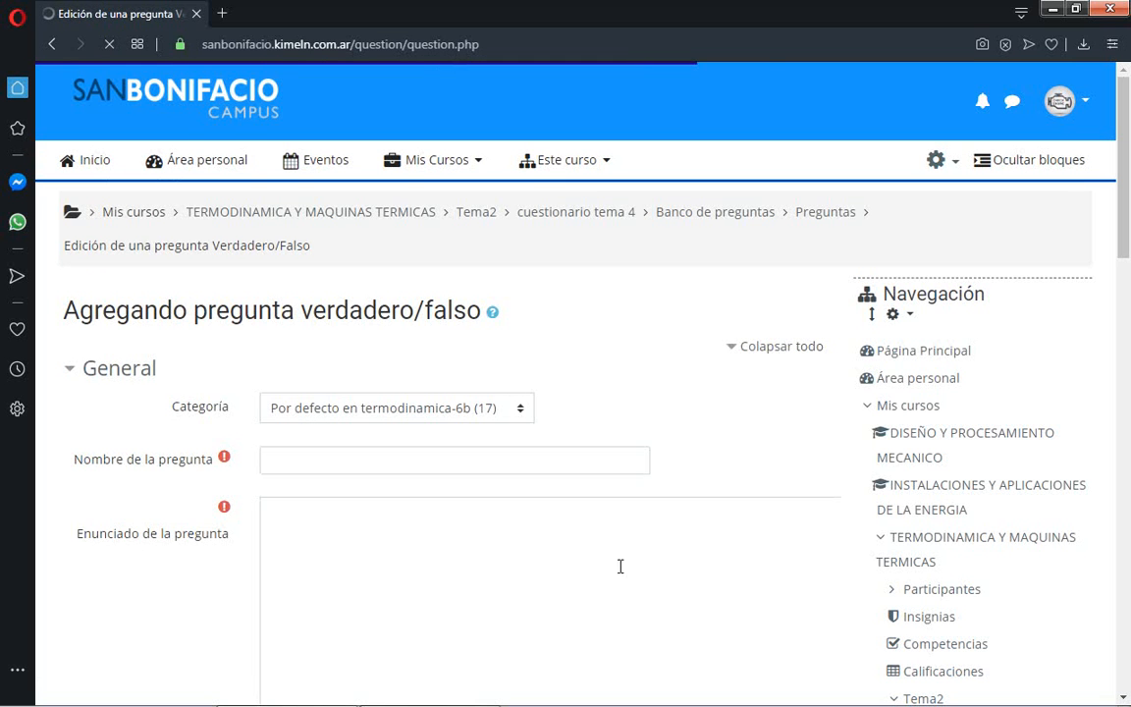
Name the true/false question "pregunta 3" and enter "¿Es el agua un compuesto quimico?" as its statement.
click(279, 459)
text(pre)
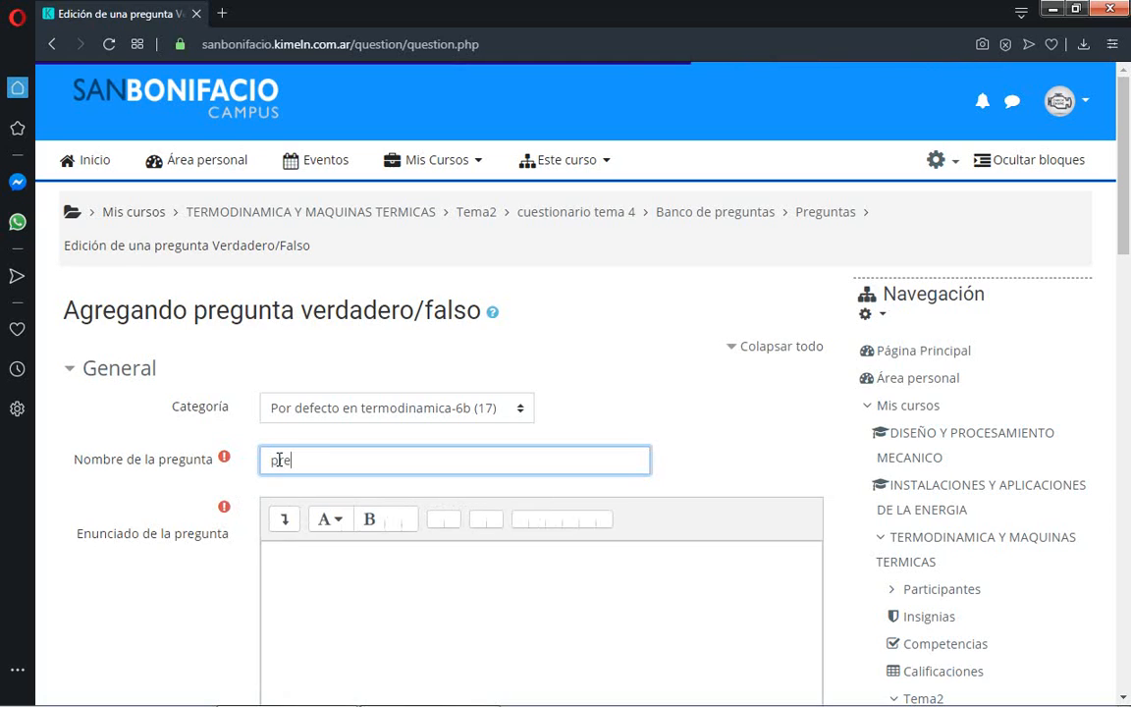
text(gunta 3)
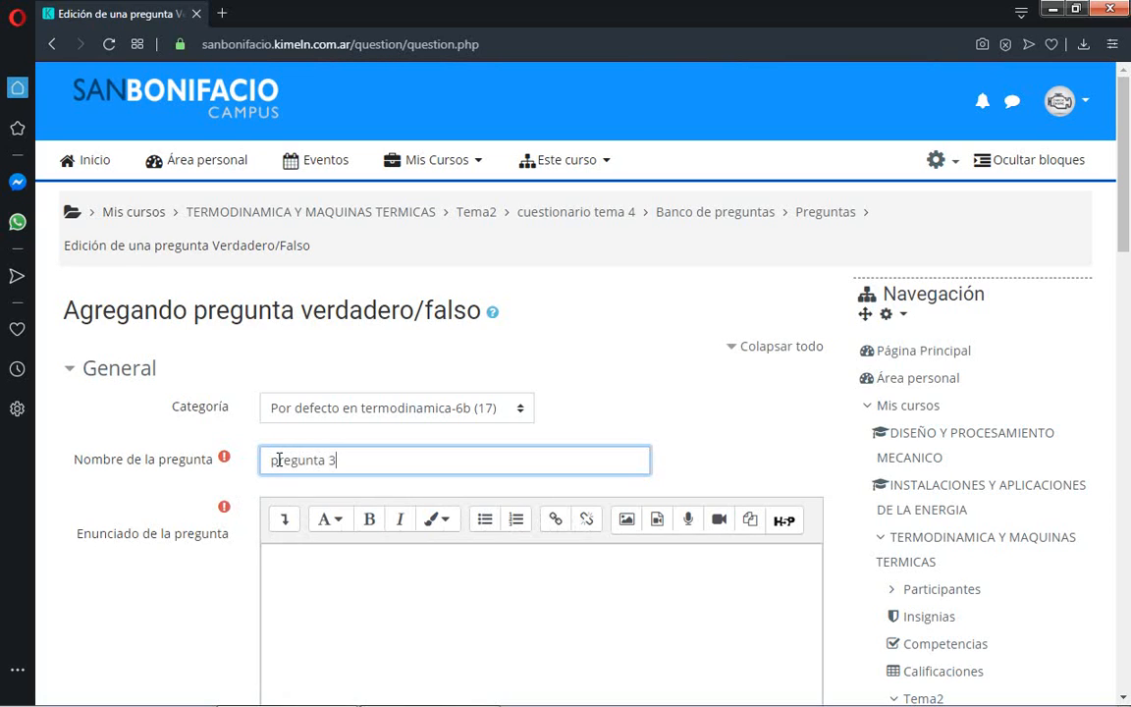
click(310, 561)
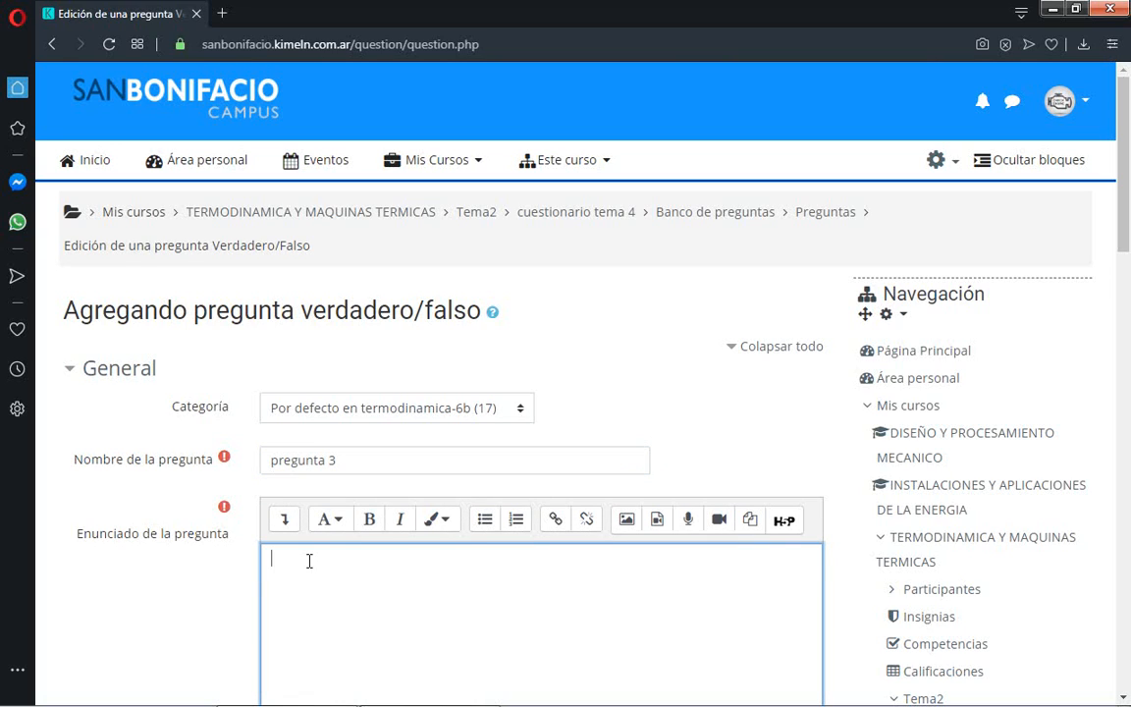
text(d)
text(Es )
text(el agua )
text(un comp)
text(uesto qu)
text(imi)
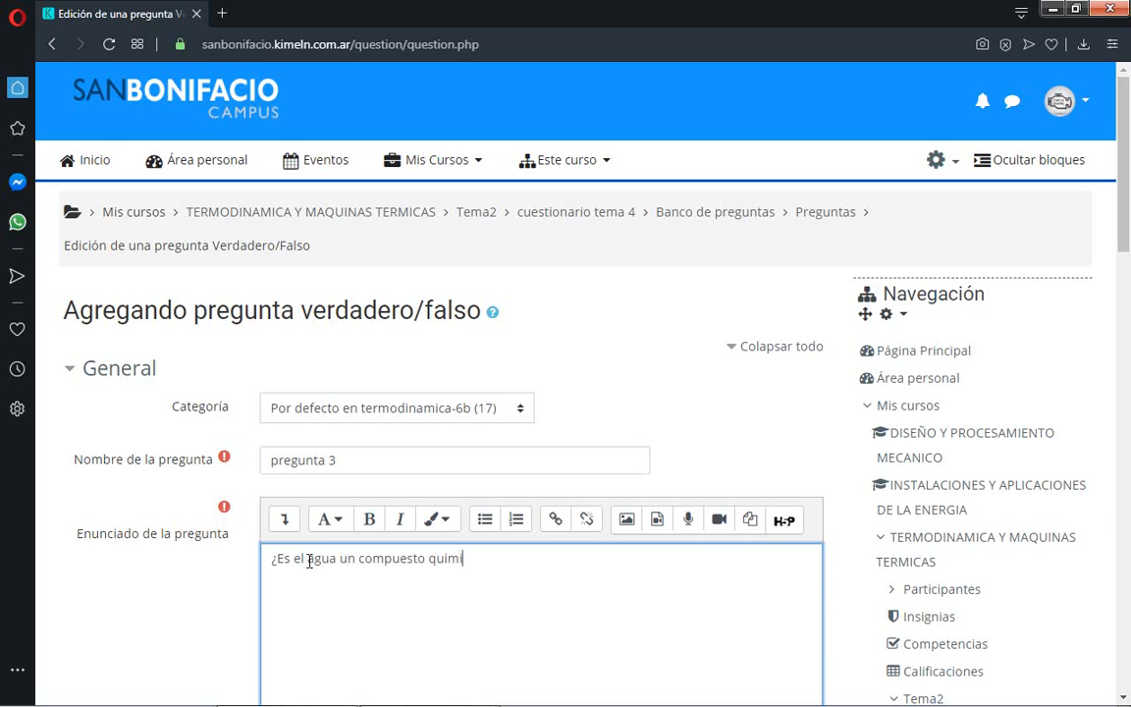
text(co?)
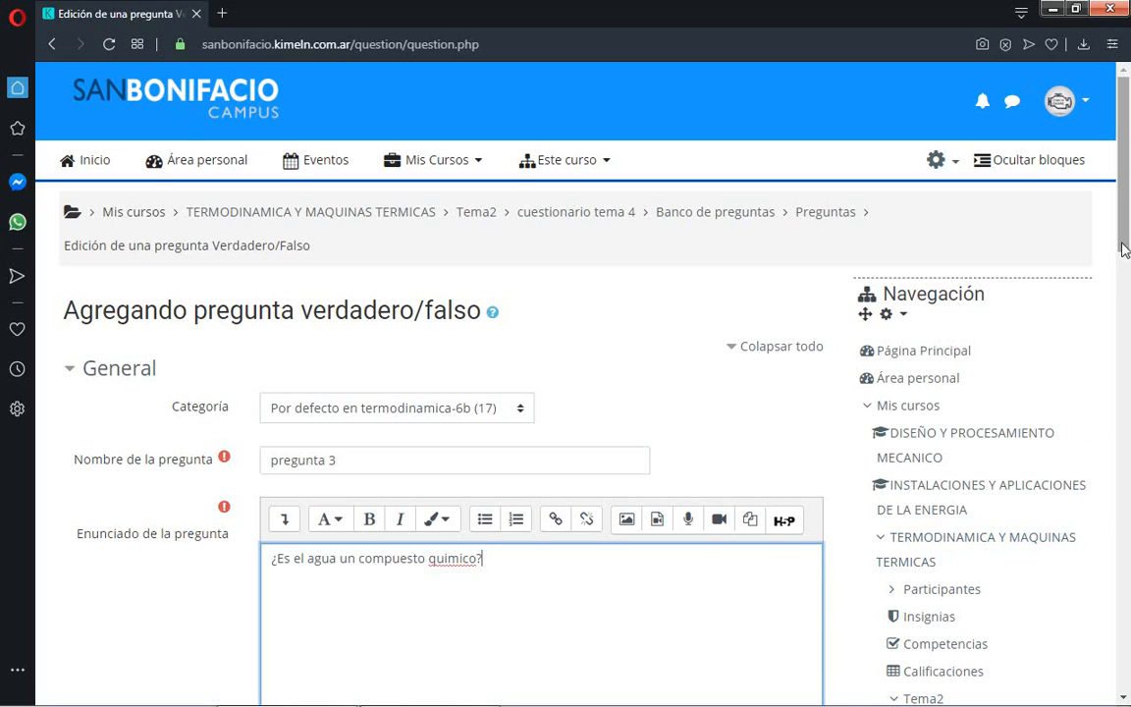
Set the true/false question's Puntuación por defecto to 3 and its Respuesta correcta to Verdadero.
scroll(1130, 274, down, 4)
scroll(1128, 334, down, 2)
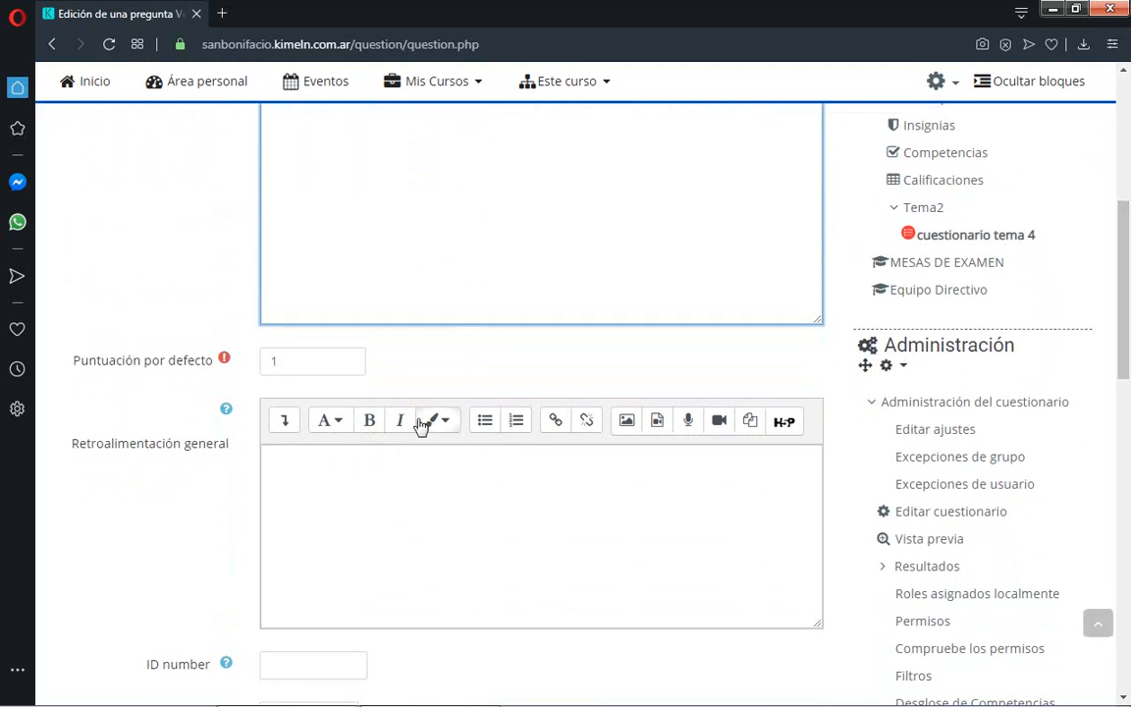
click(286, 363)
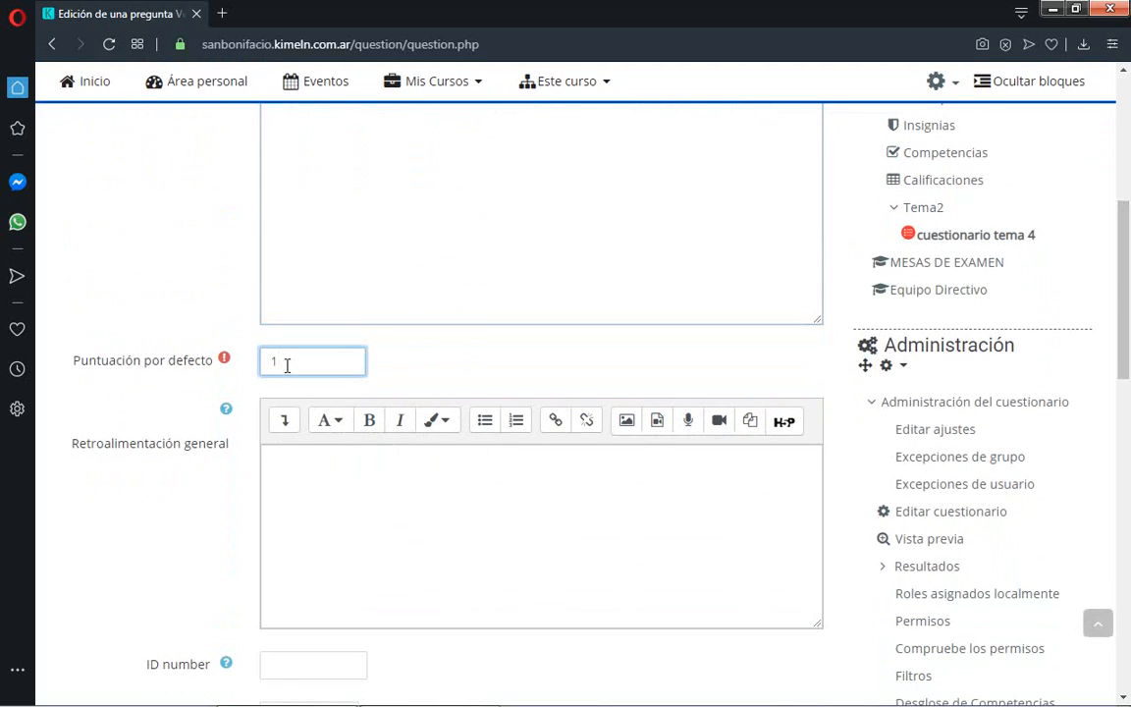
key(BackSpace)
text(3)
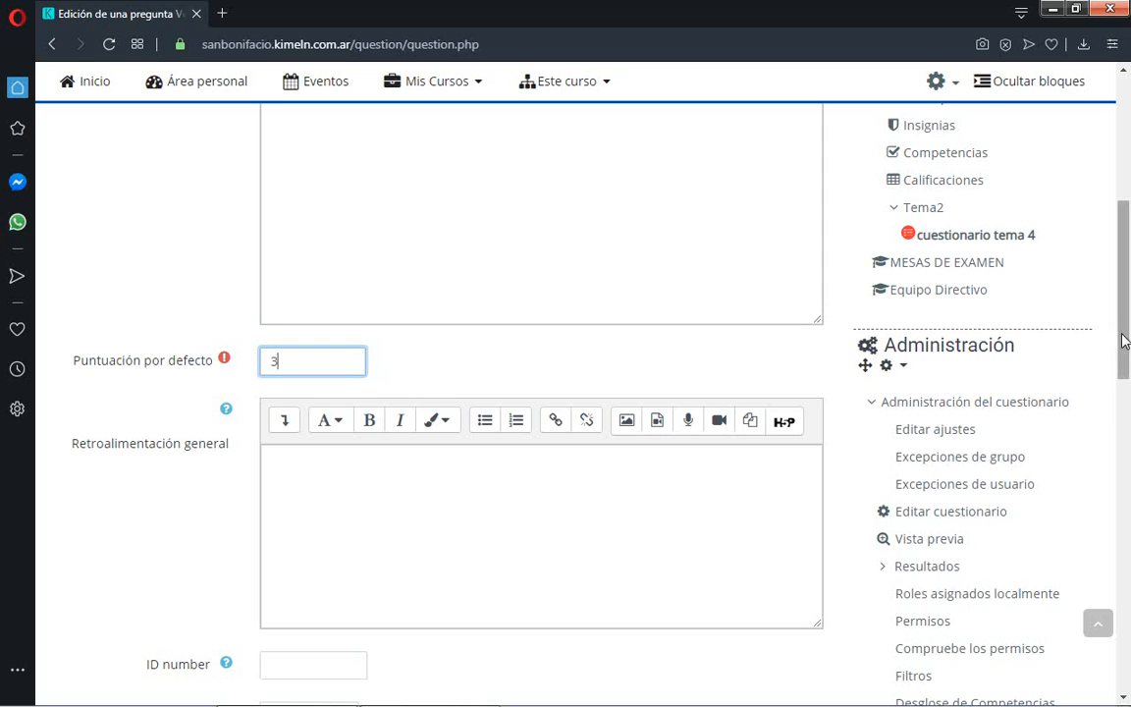
drag(1125, 336, 1129, 443)
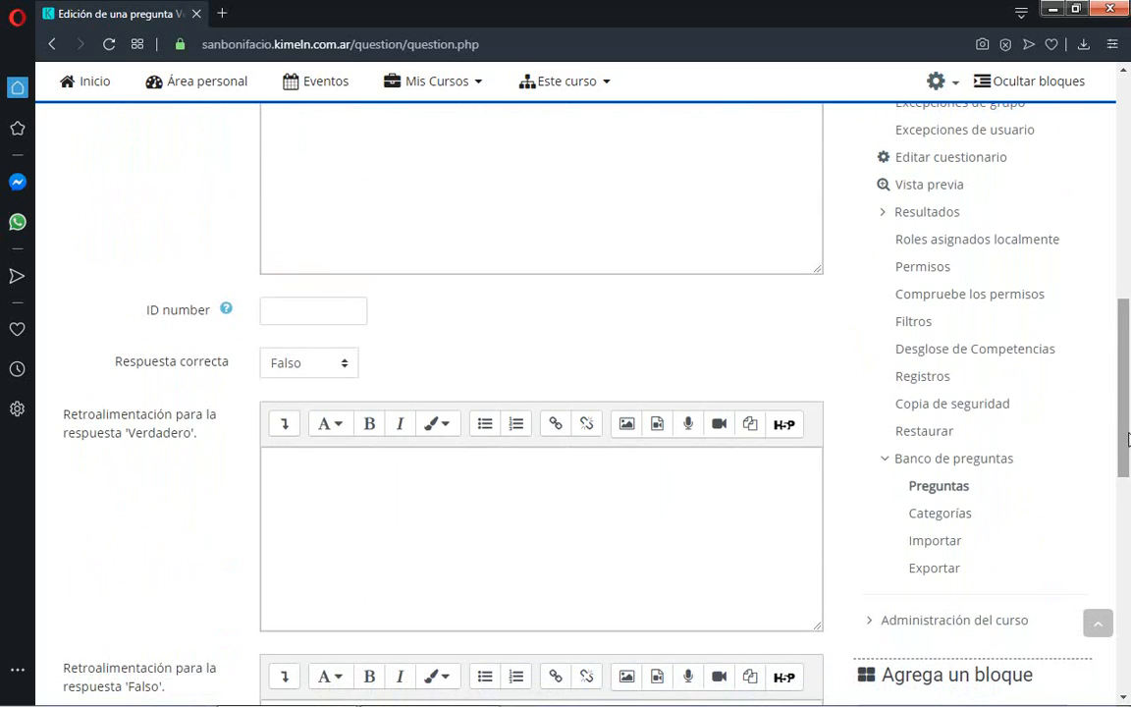
click(345, 369)
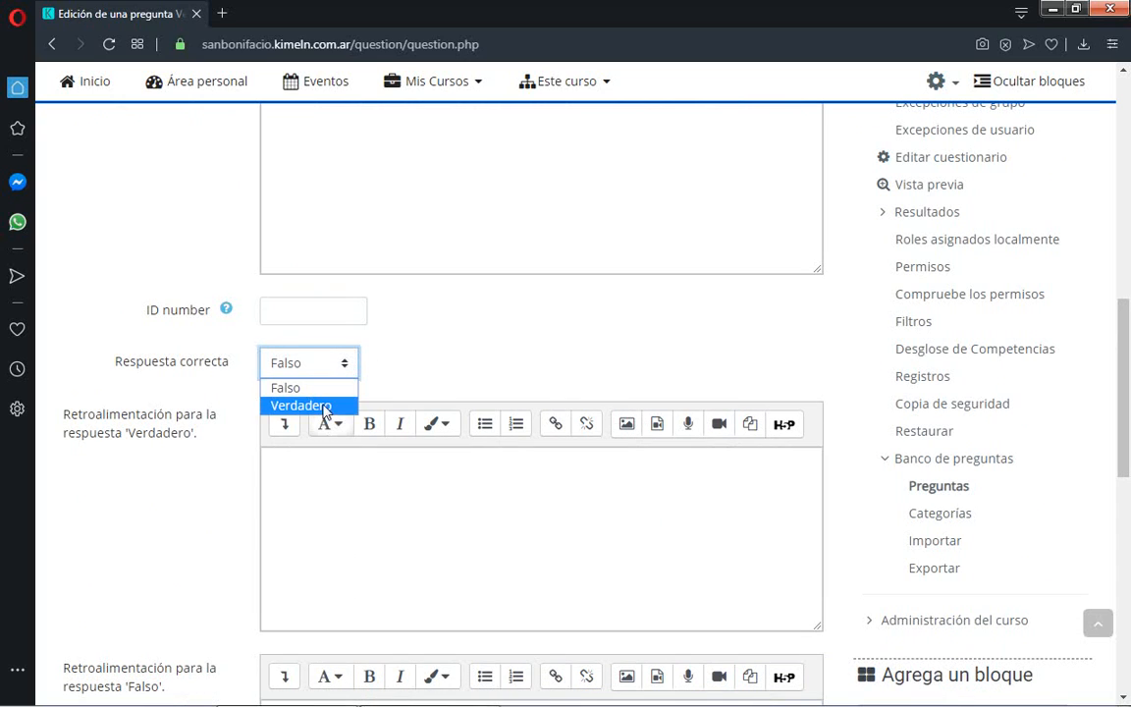
click(326, 405)
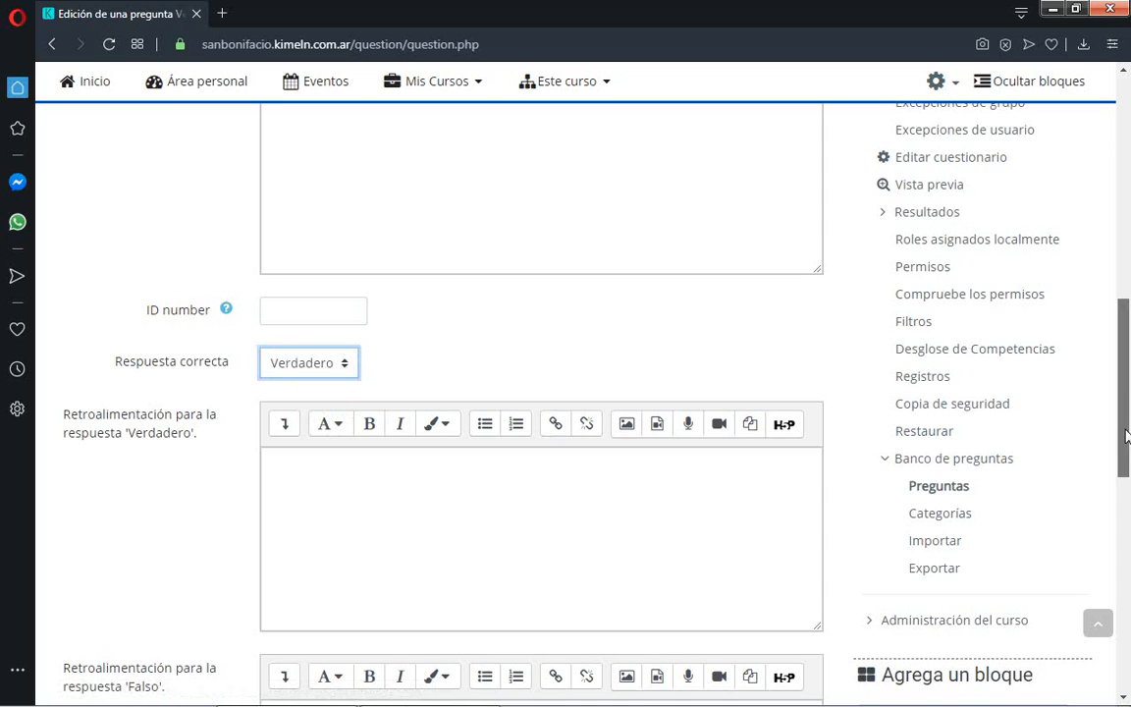
Save the true/false question, then preview pregunta 3 from the quiz's question list and close the preview.
drag(1126, 439, 1127, 602)
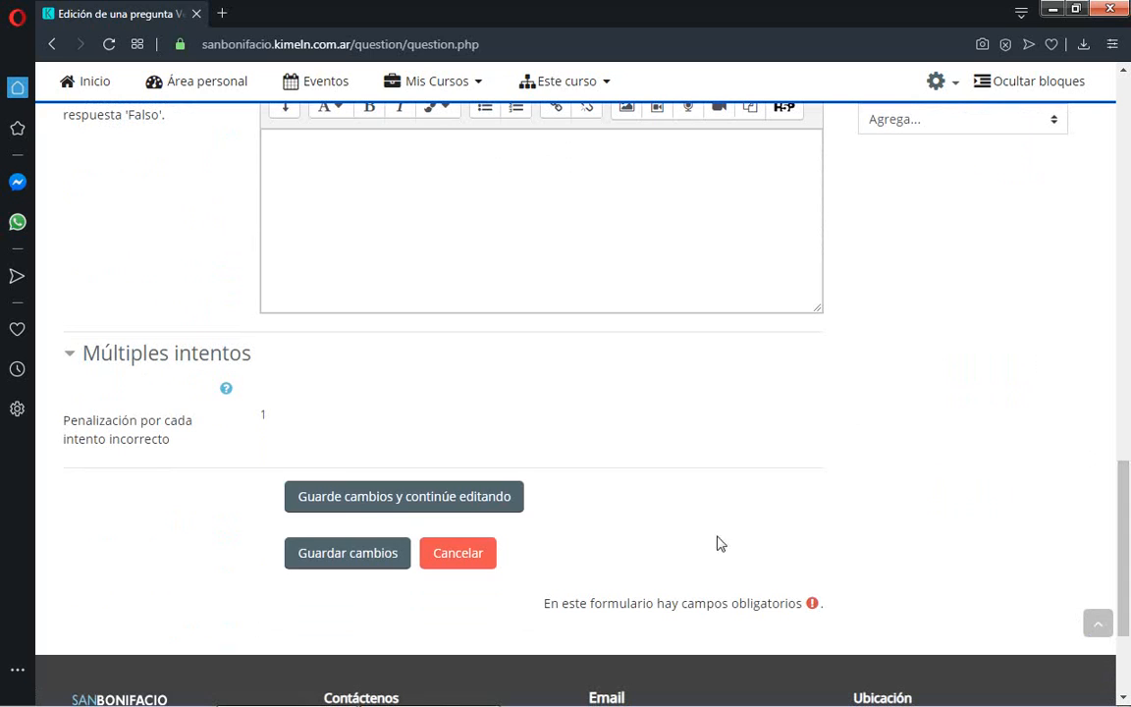
click(382, 562)
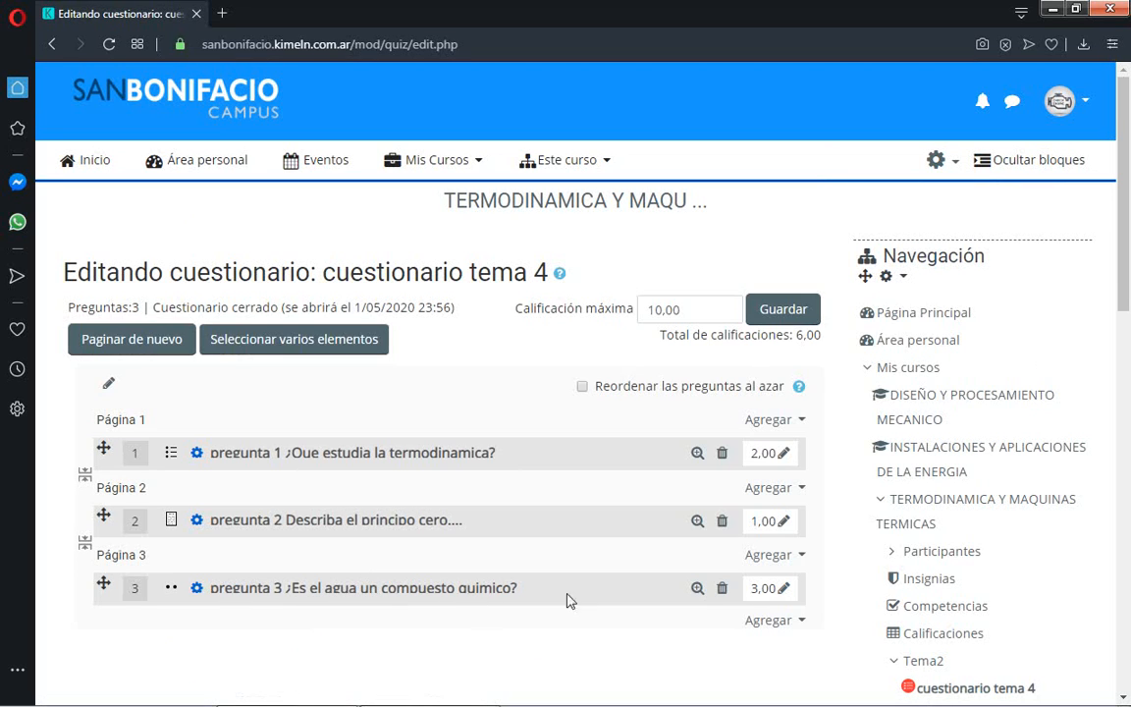
click(698, 589)
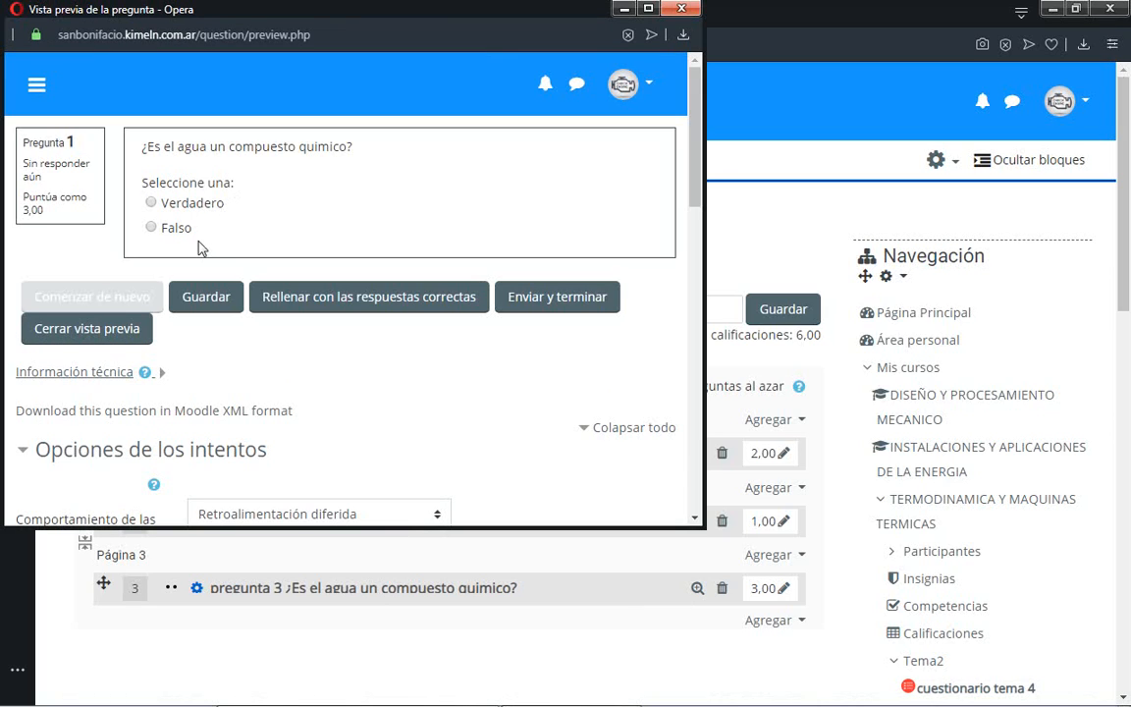
click(684, 9)
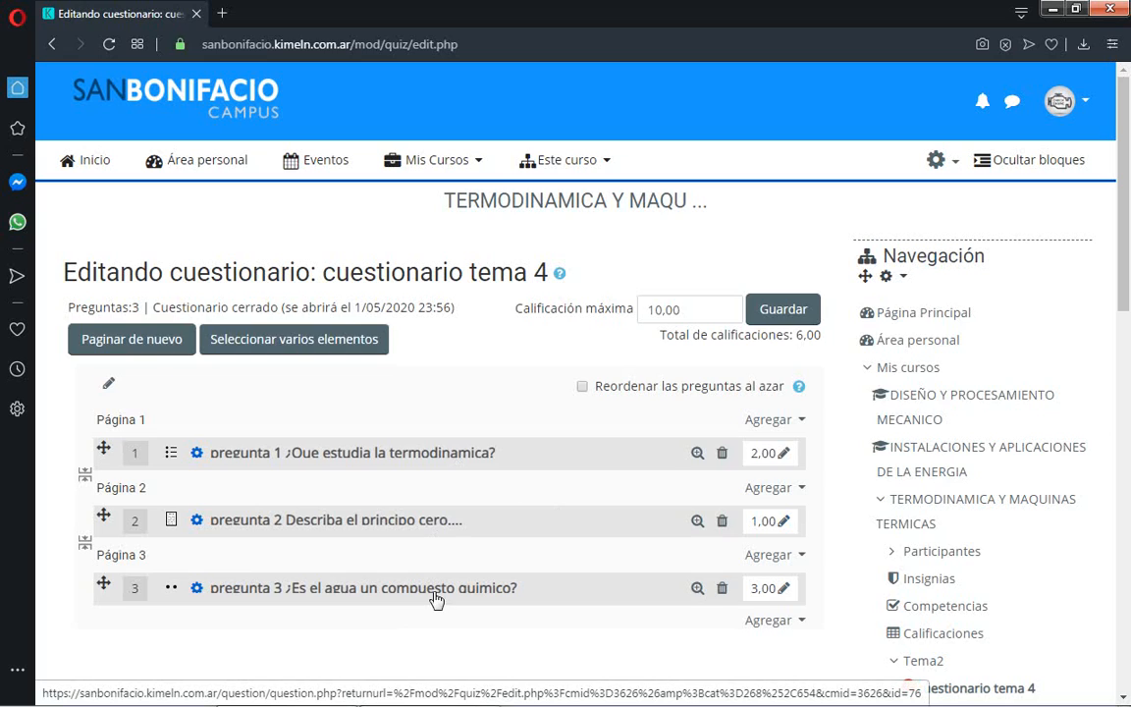
click(785, 455)
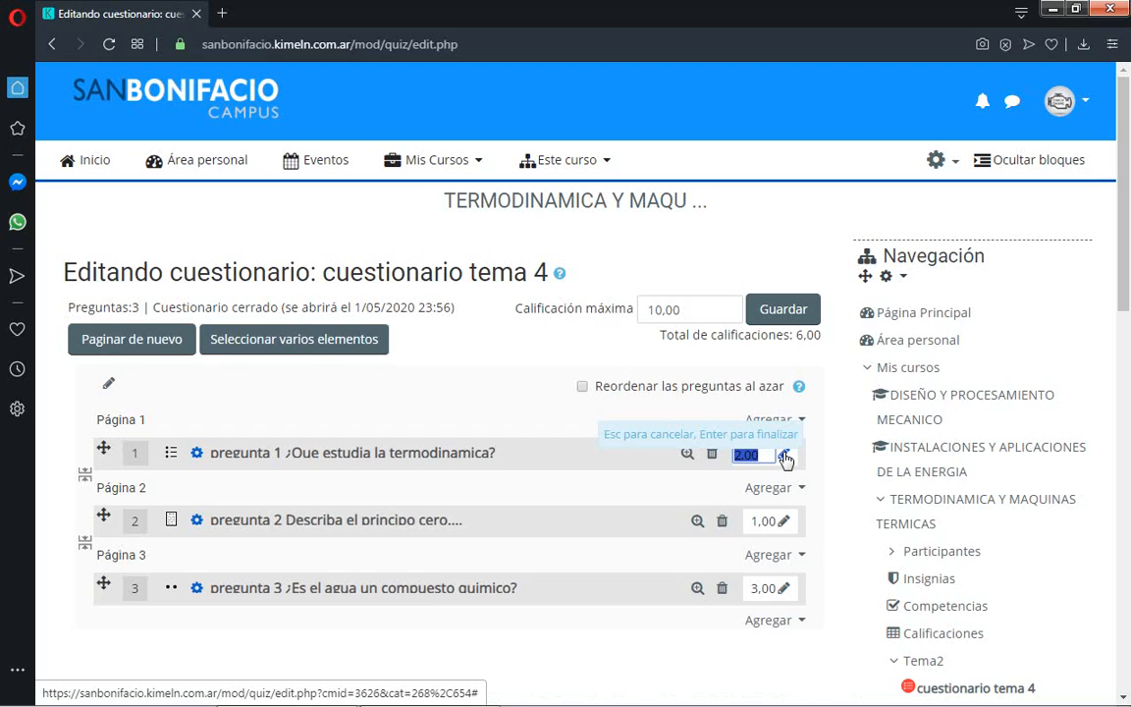
key(BackSpace)
text(3,33)
key(Escape)
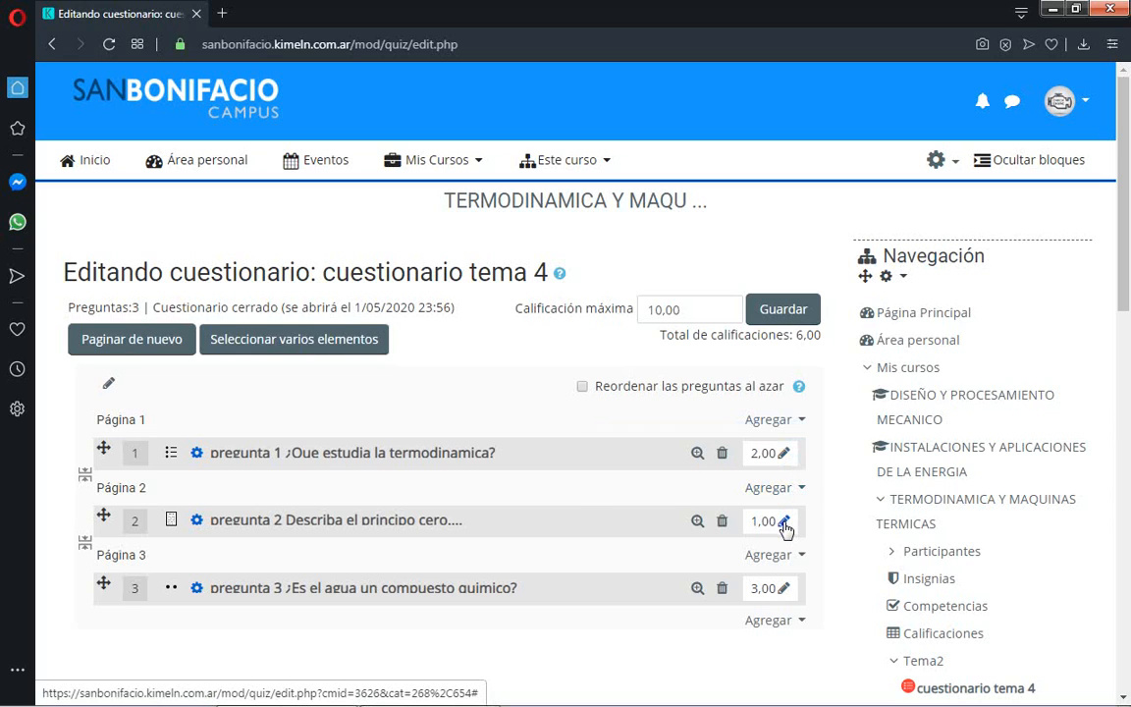
click(786, 527)
key(Escape)
Set the maximum marks of pregunta 1 and pregunta 2 to 3 each in the quiz's question list.
click(785, 454)
key(BackSpace)
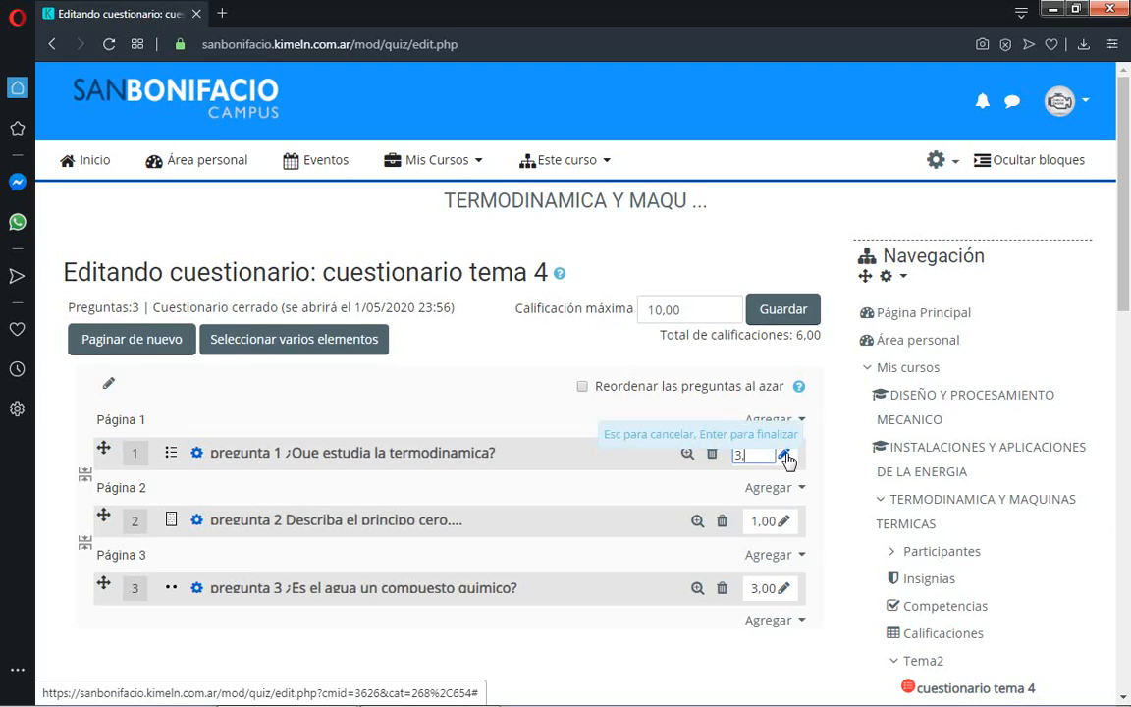
text(3,33)
key(Return)
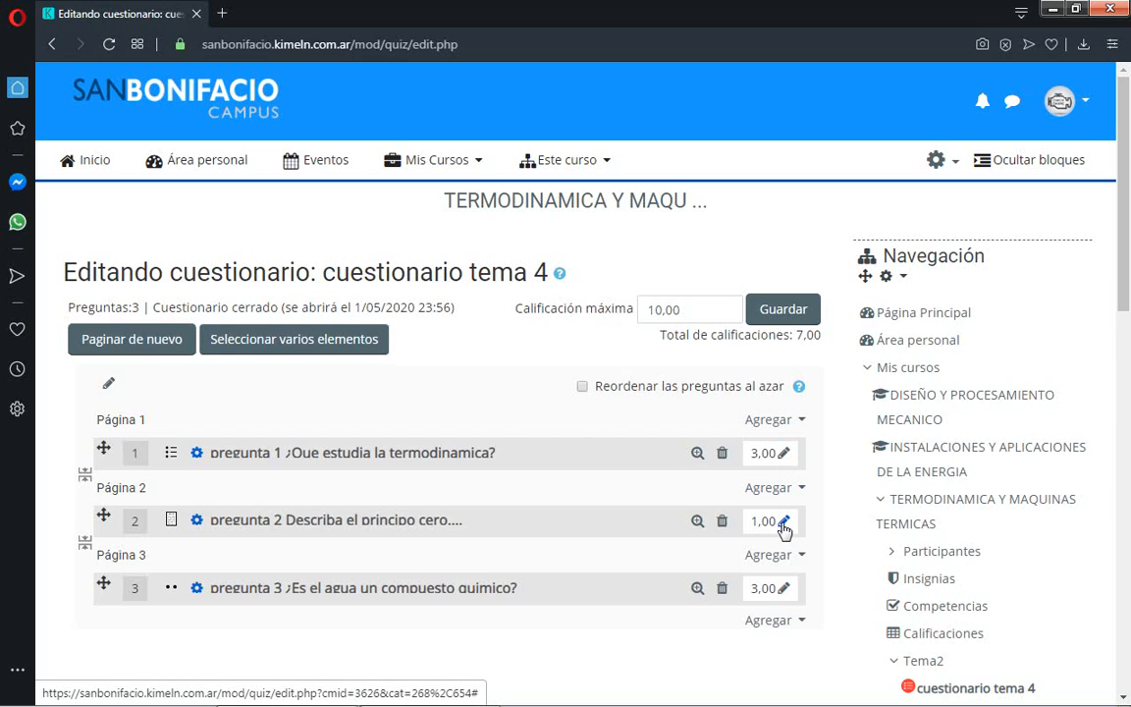
click(784, 527)
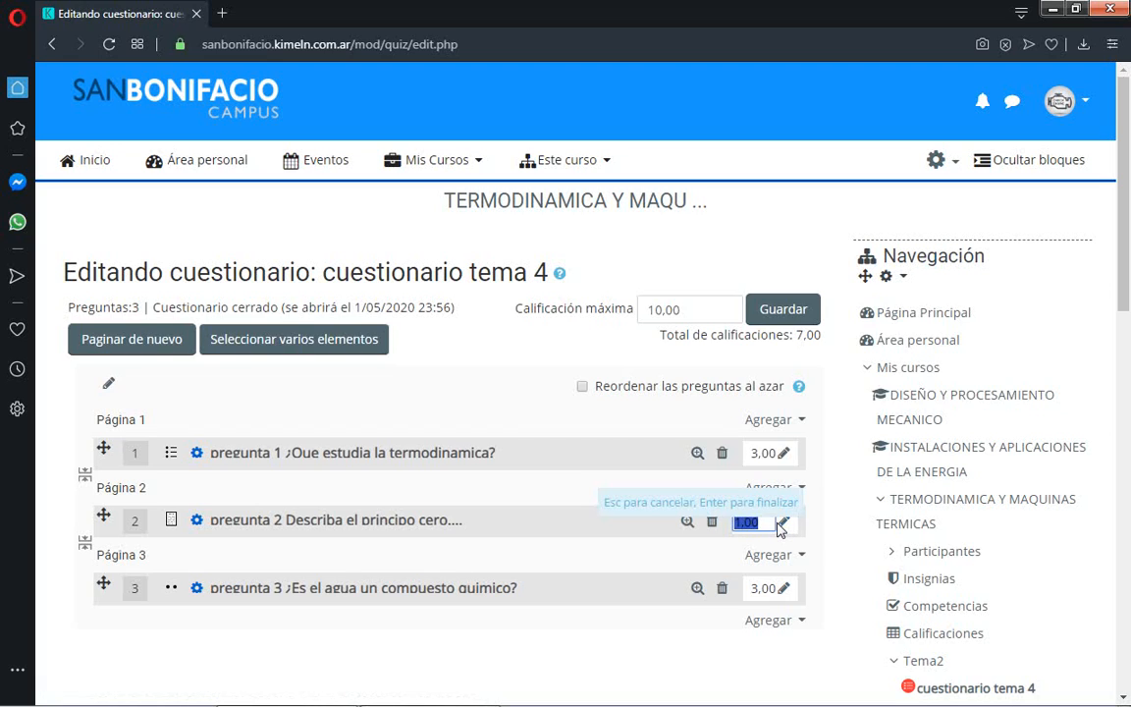
text(3)
key(Return)
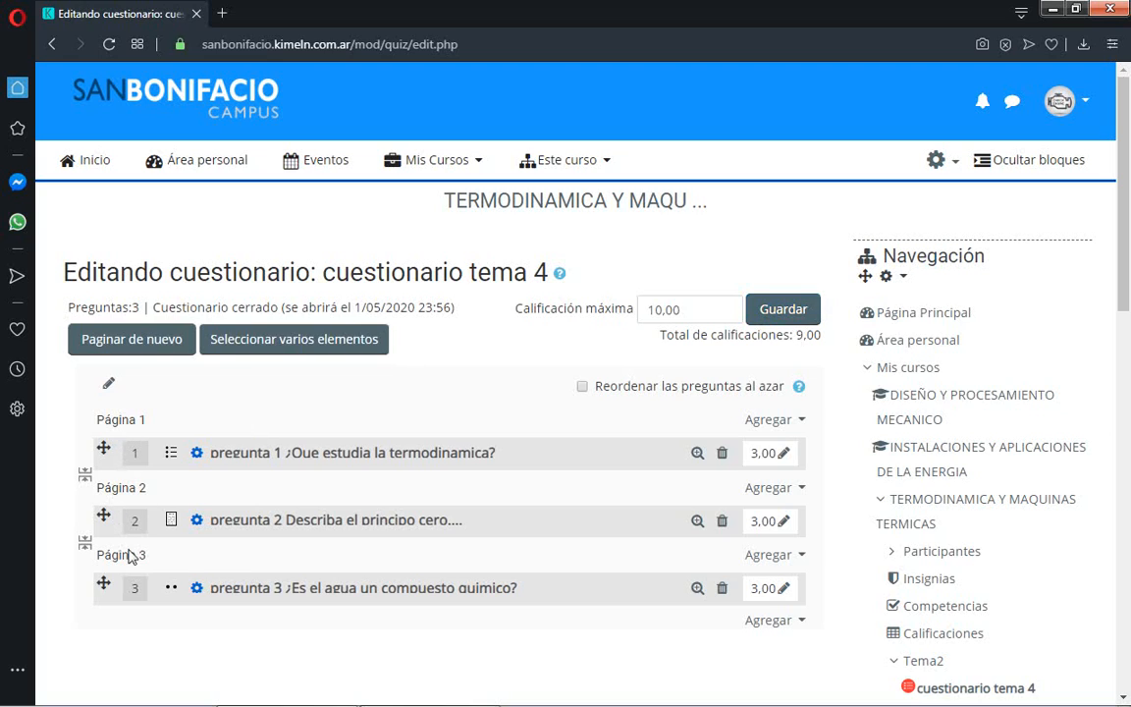
Remove the page breaks between the three questions so all share Página 1, and save the quiz's maximum grade of 10,00.
click(84, 480)
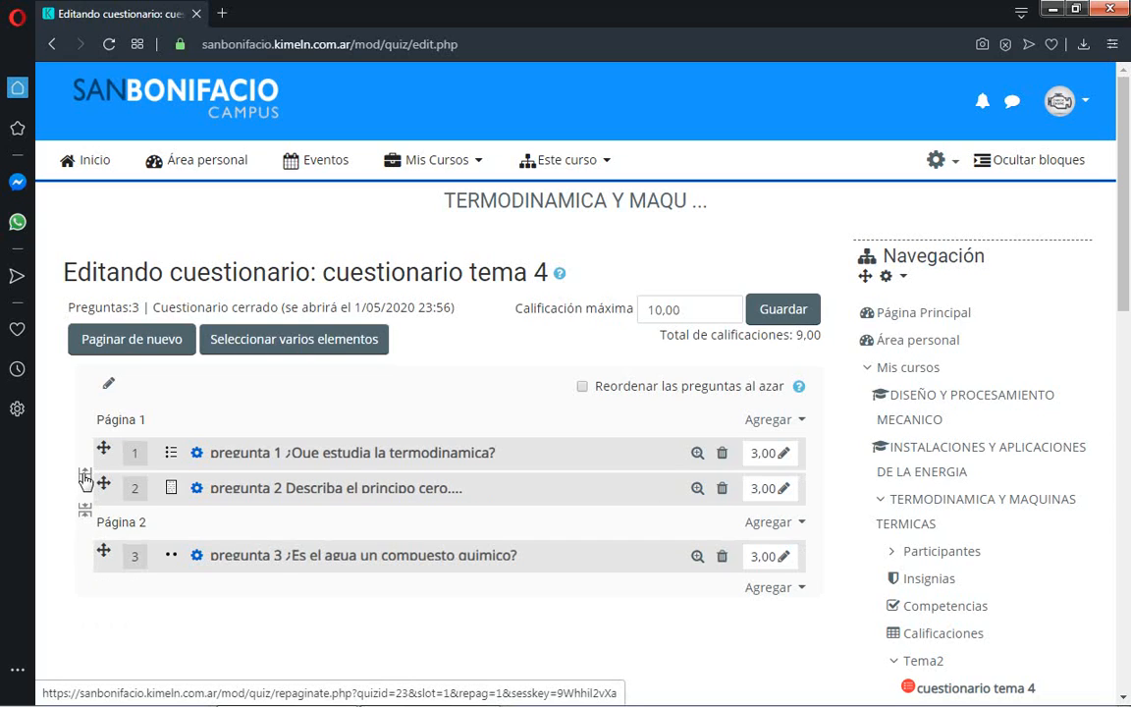
click(84, 511)
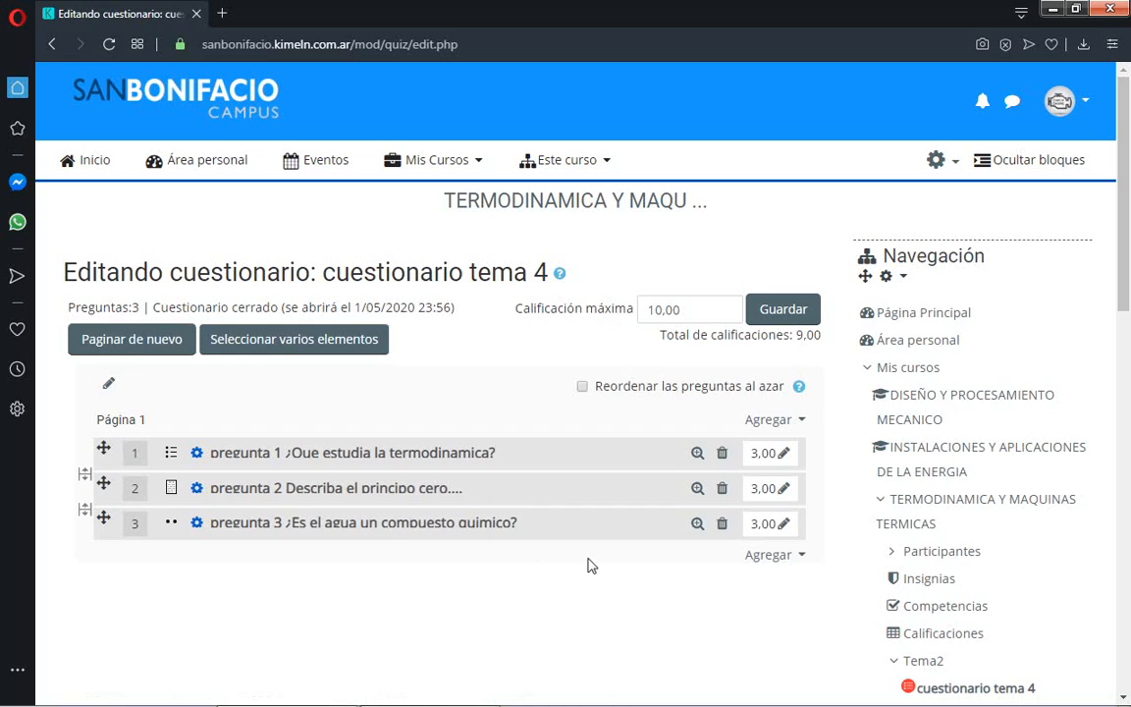
click(791, 314)
Return to the termodinamica-6b course page and deactivate its editing mode.
click(452, 163)
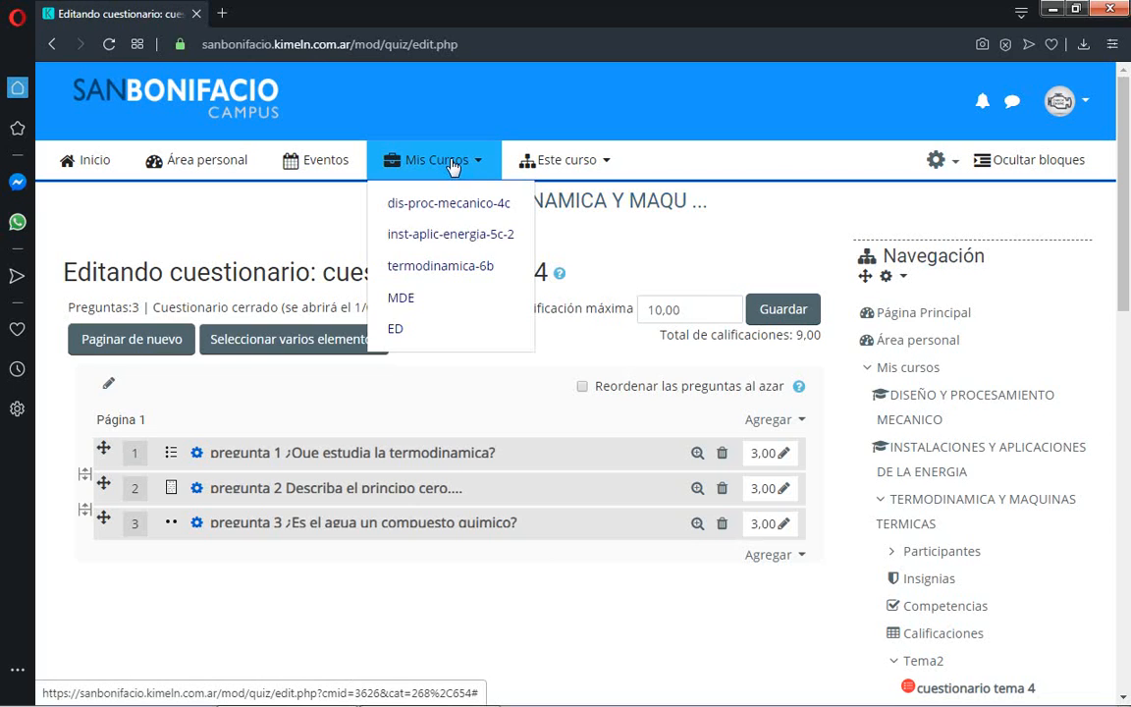
click(438, 278)
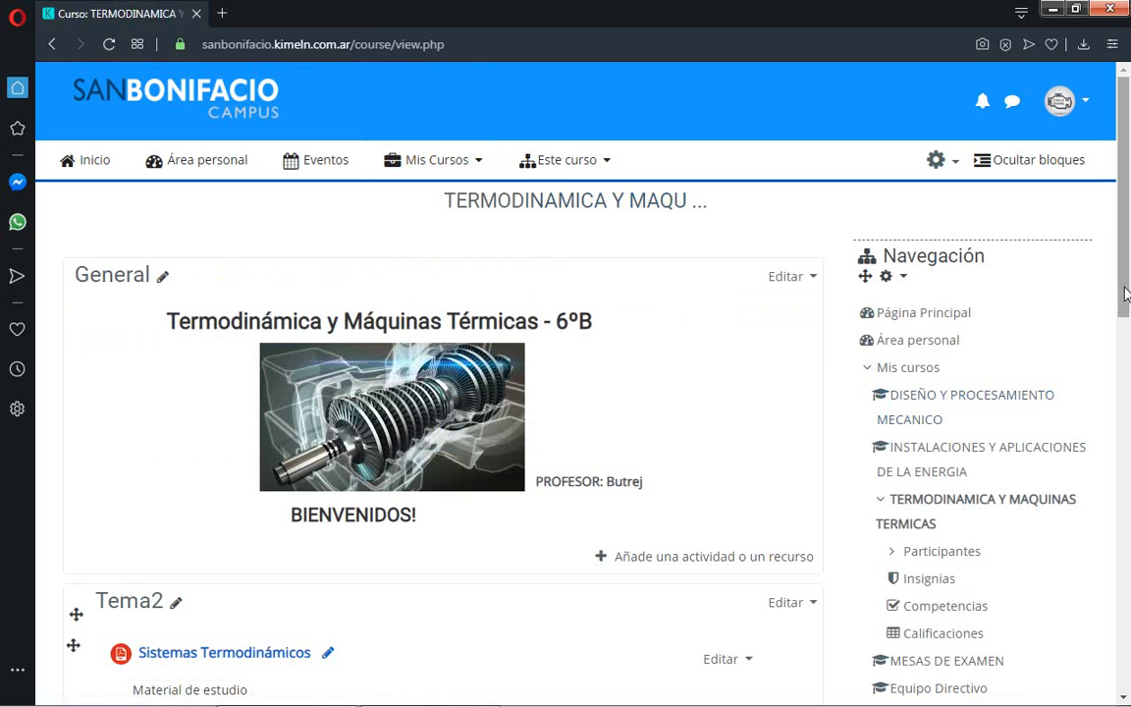
drag(1127, 295, 1127, 434)
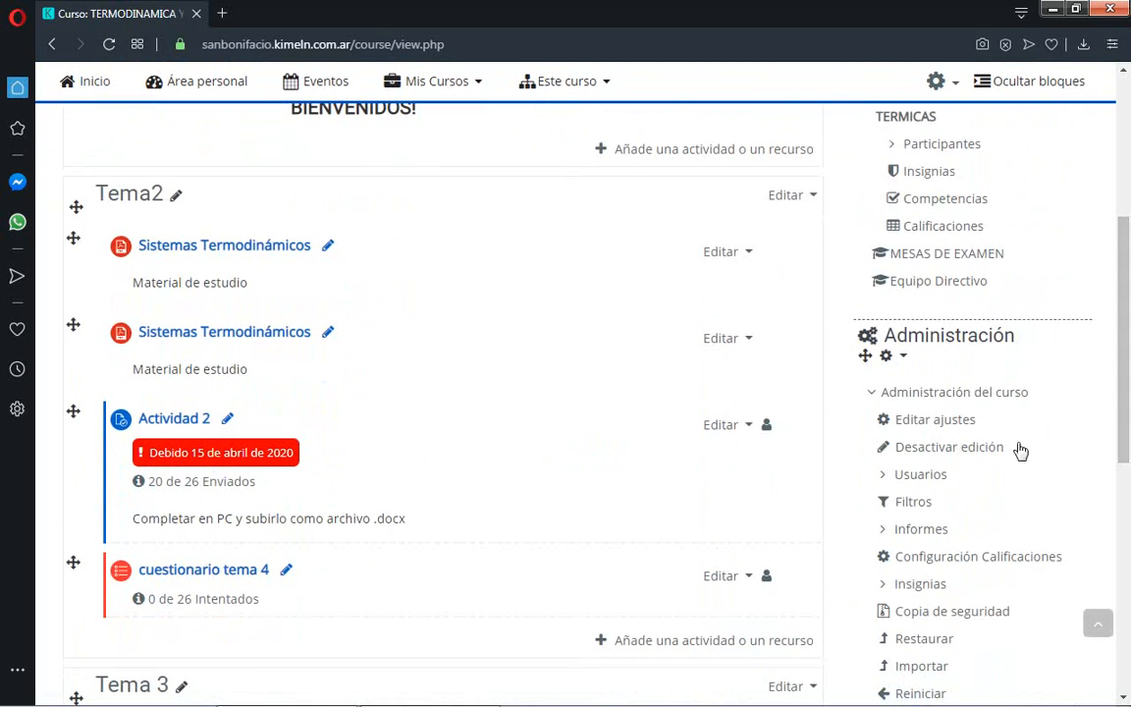
click(987, 456)
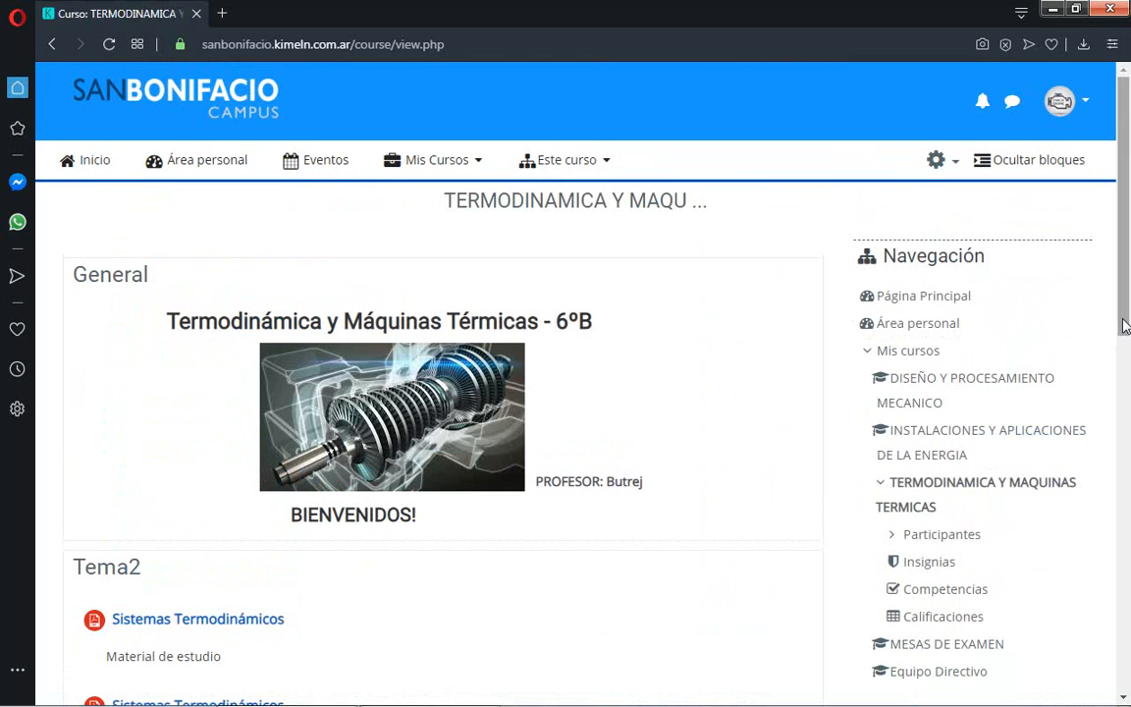
Start a preview attempt of cuestionario tema 4 from Tema2 and review its questions through to the true/false one.
drag(1125, 326, 1128, 537)
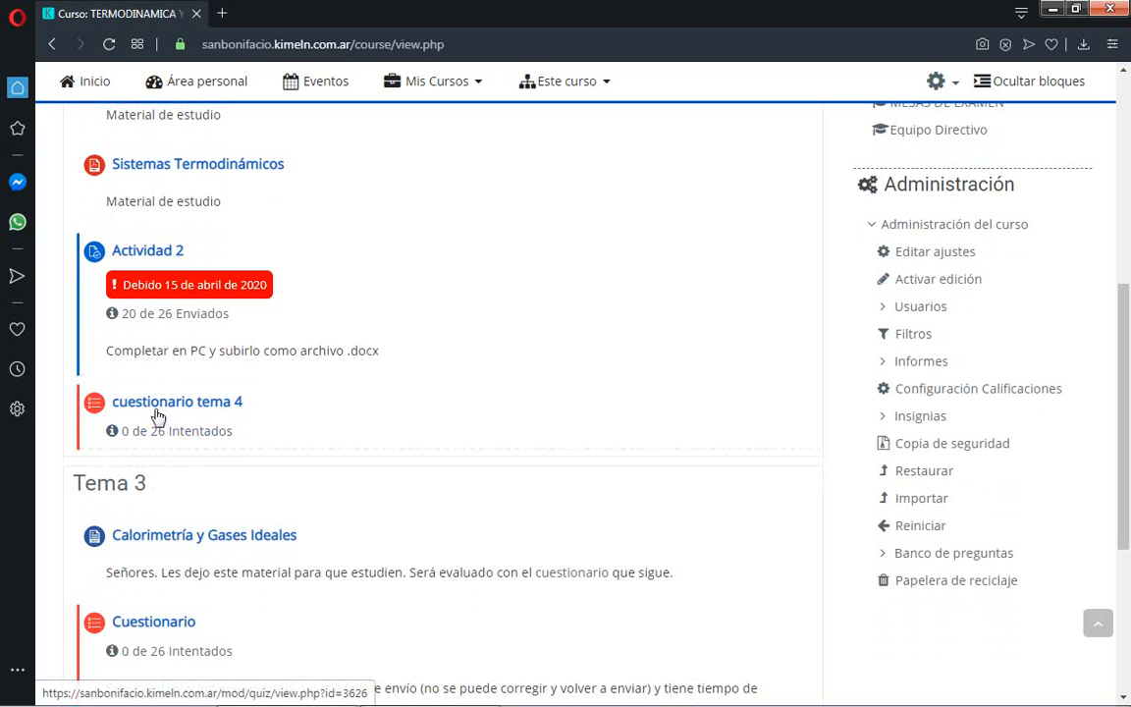
click(99, 411)
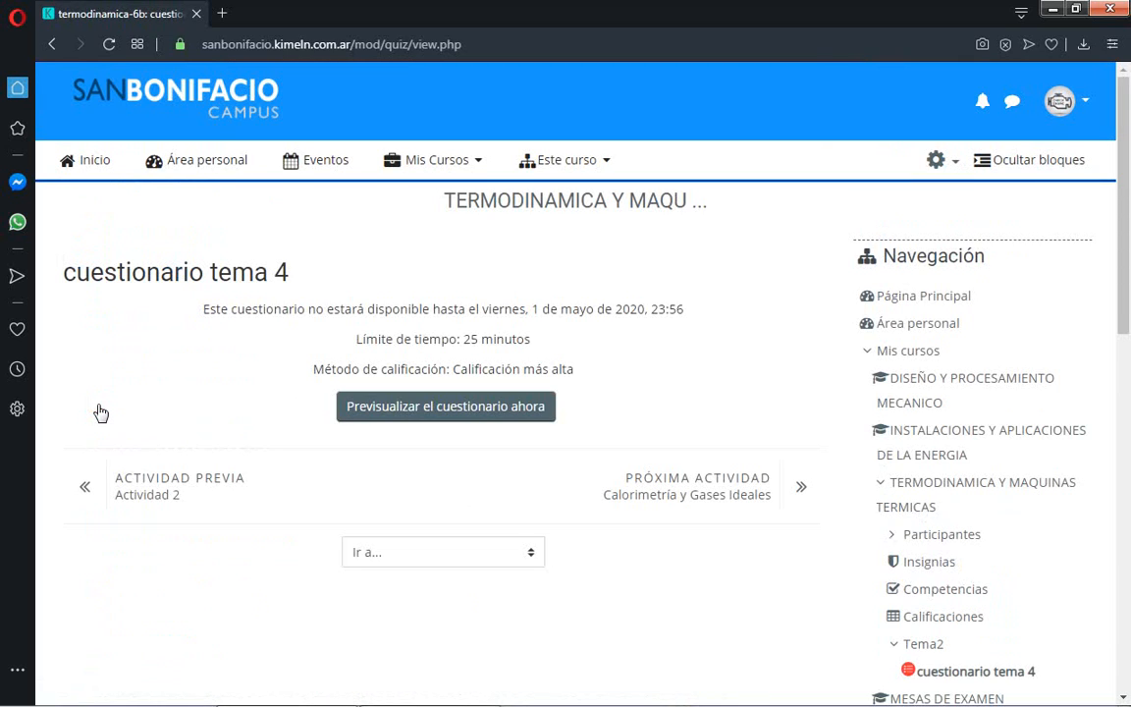
click(400, 416)
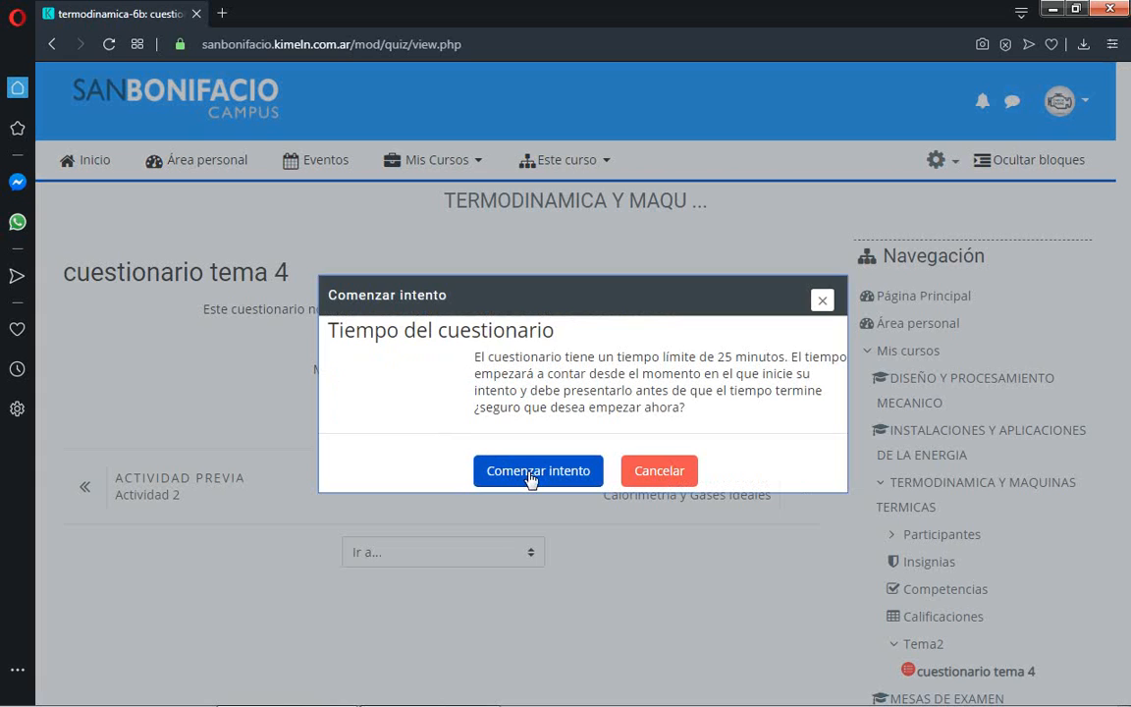
click(532, 473)
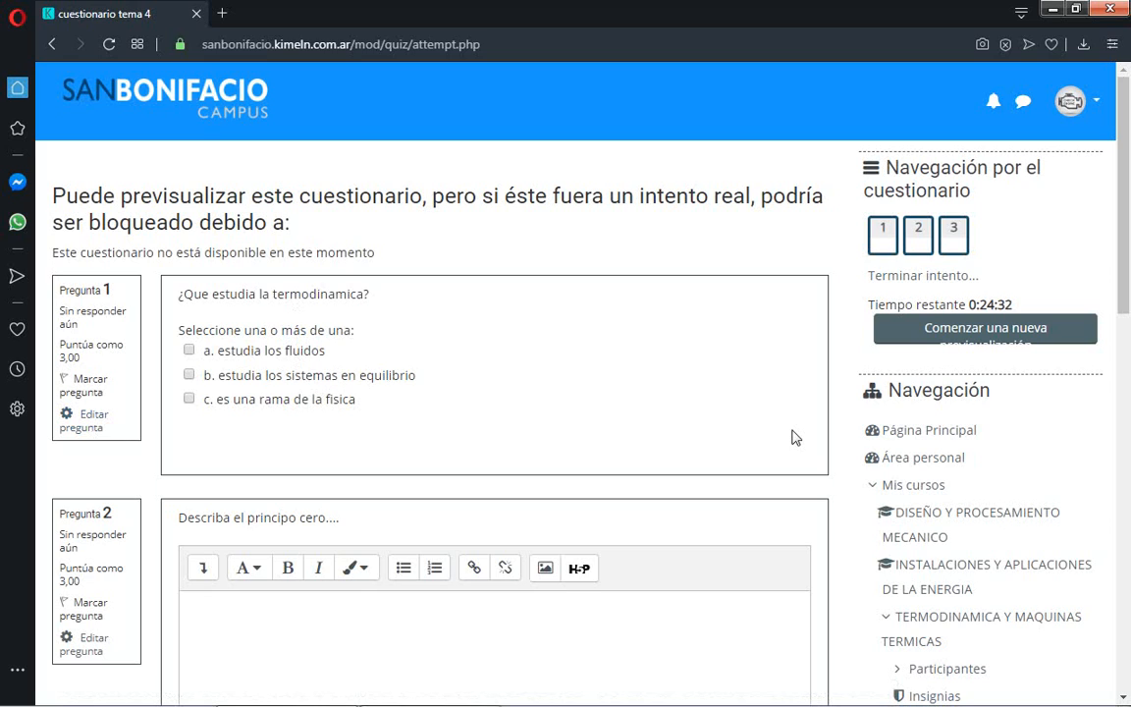
click(1126, 698)
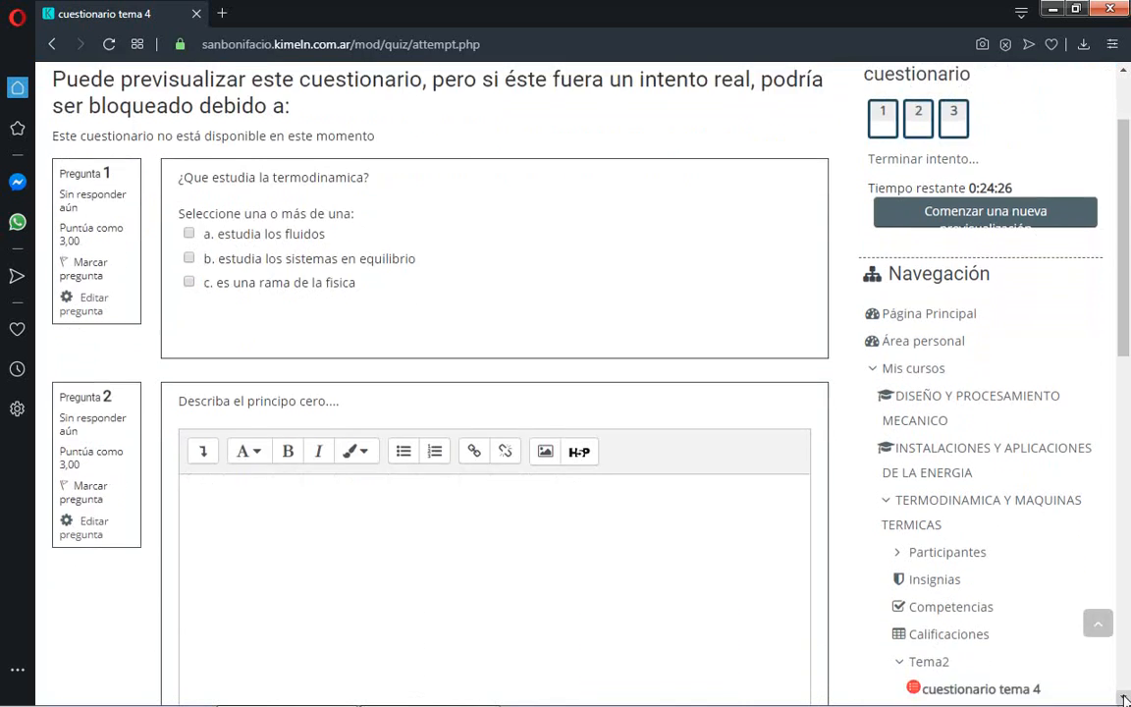
click(1125, 698)
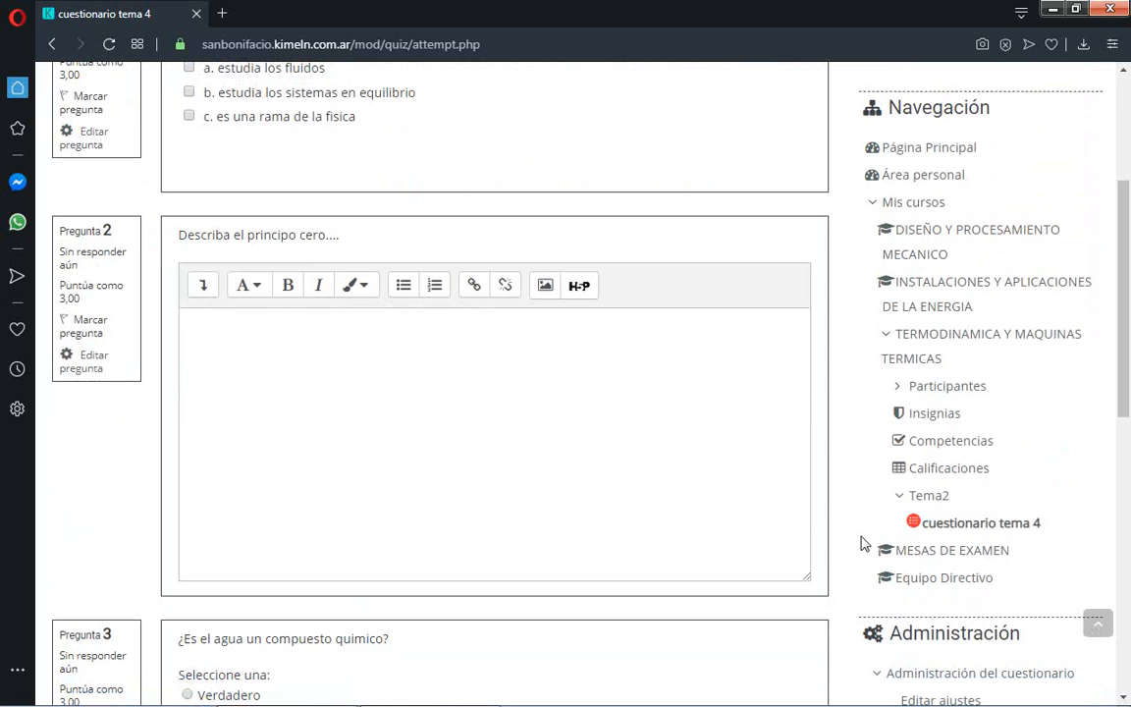
click(1123, 698)
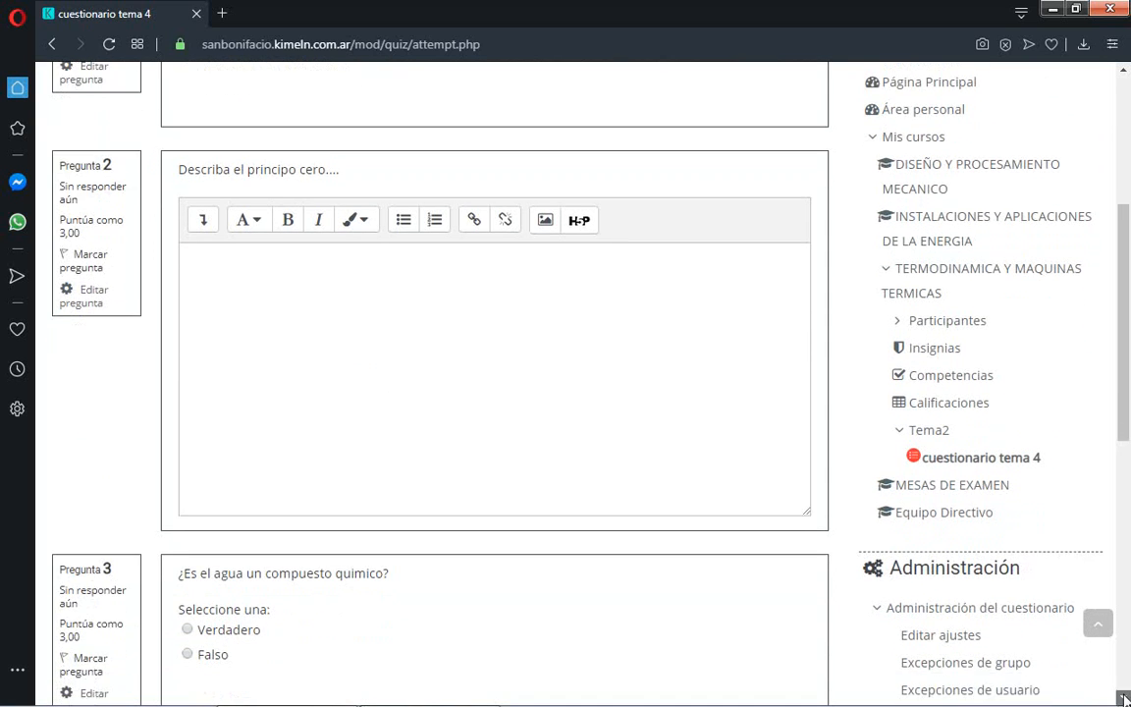
click(1124, 698)
click(1123, 698)
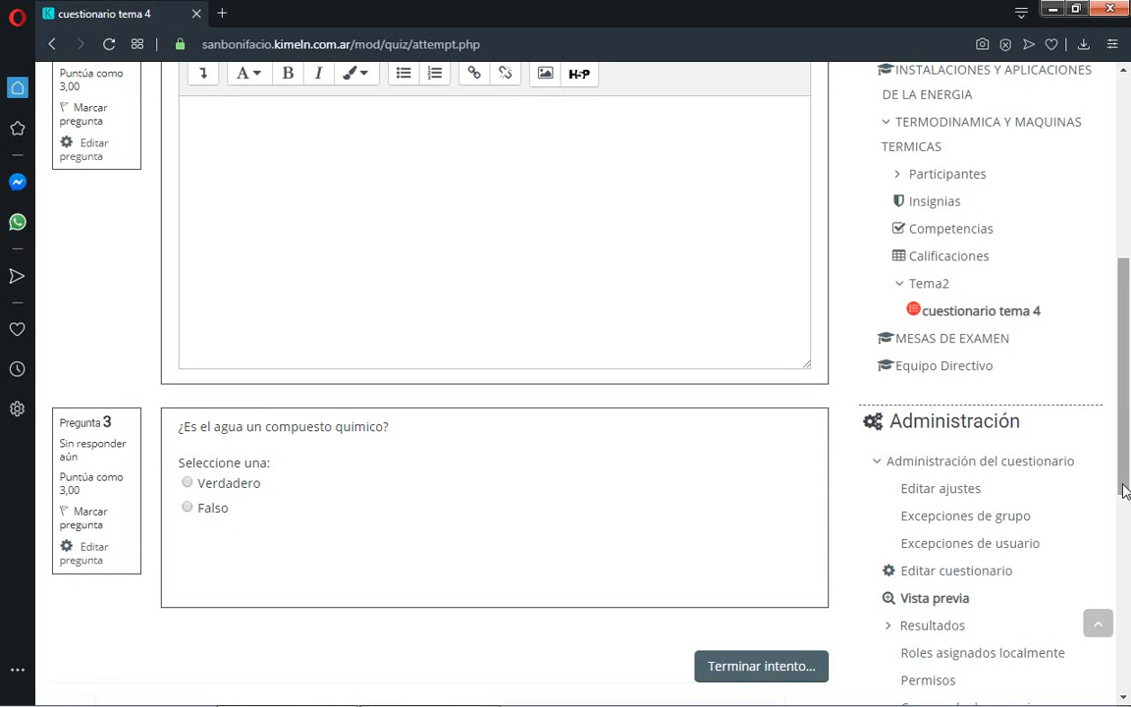
mouse_move(432, 695)
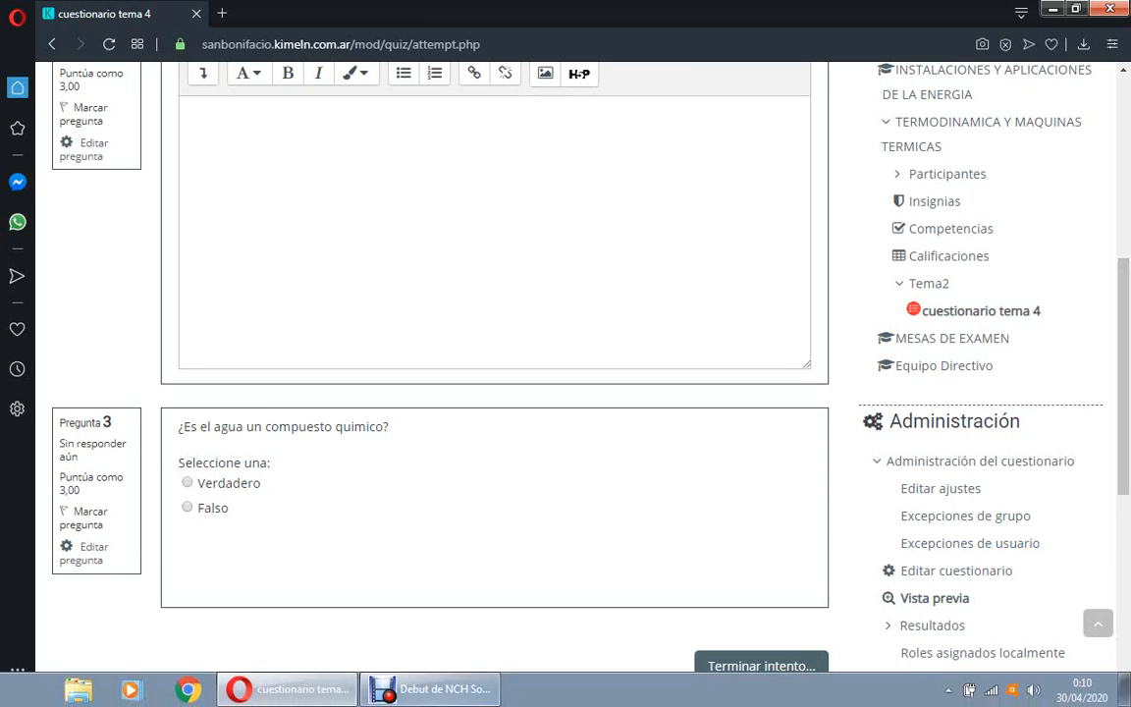